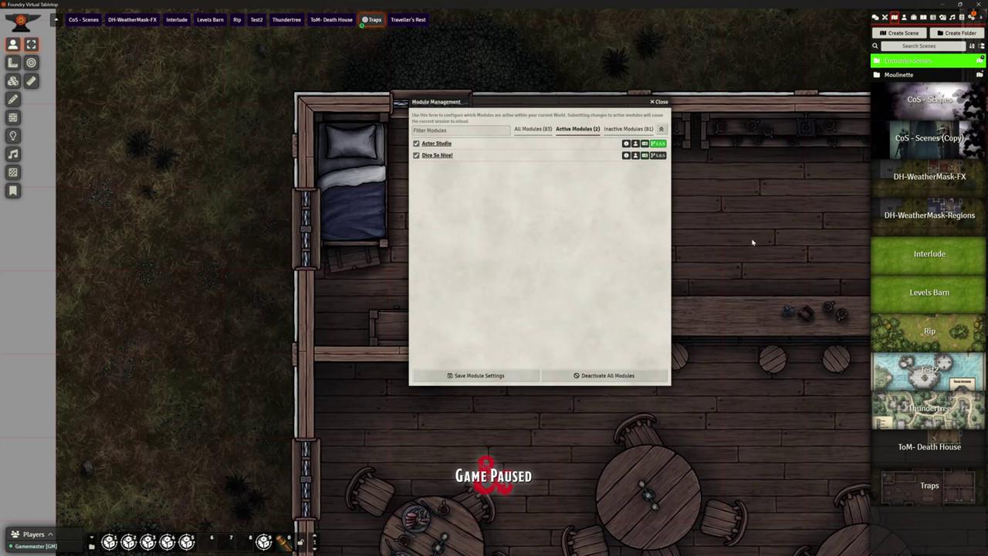
# Close the module management window and open the compendium source selection in the Actor Studio game settings.
pyautogui.click(660, 101)
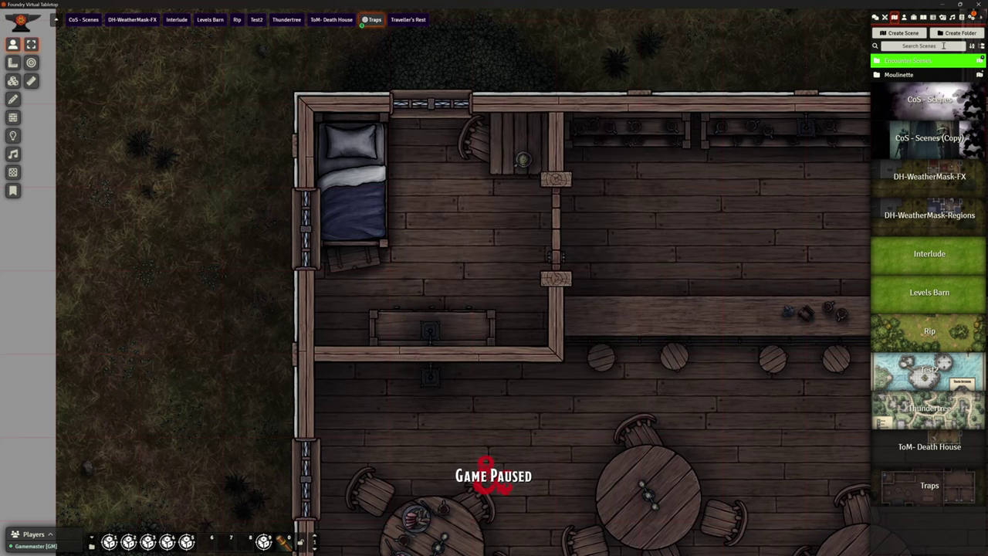
pyautogui.click(970, 16)
pyautogui.click(933, 134)
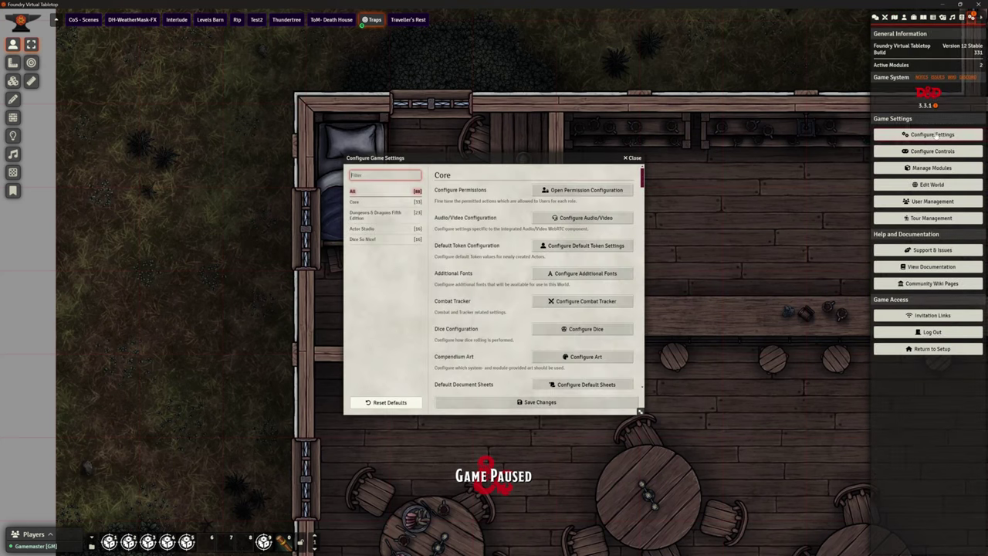
pyautogui.click(362, 228)
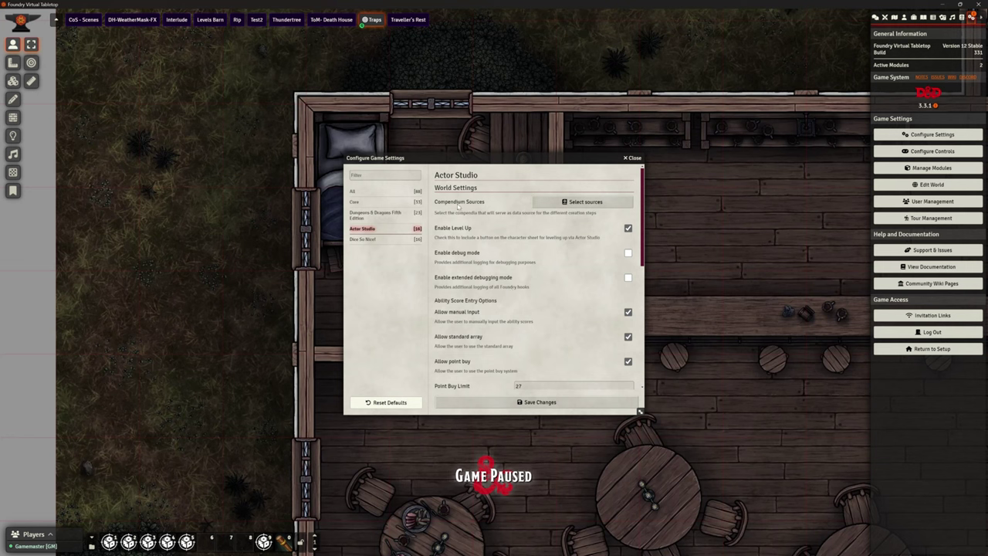
pyautogui.click(574, 203)
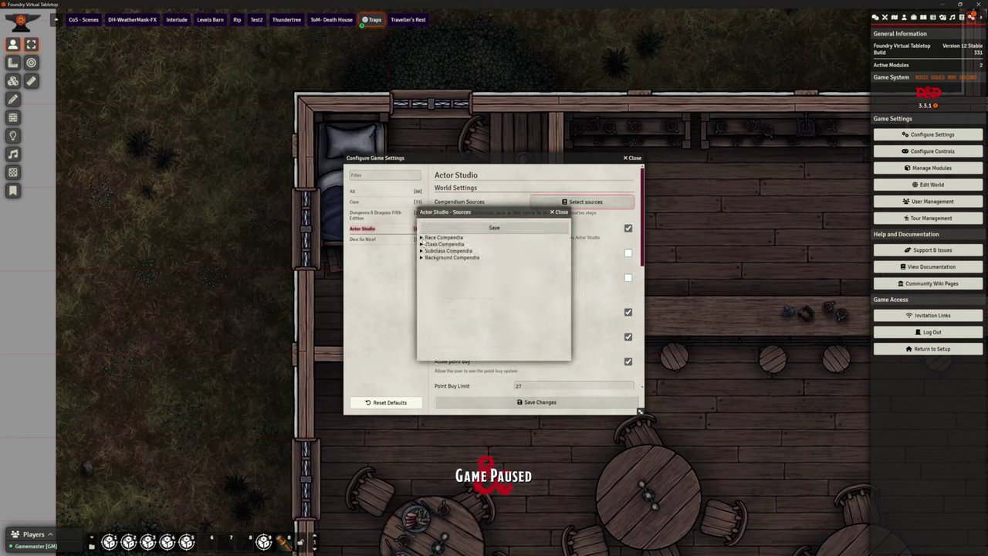
# Try enabling DDB Races as a race compendium source and clear it again.
pyautogui.click(422, 237)
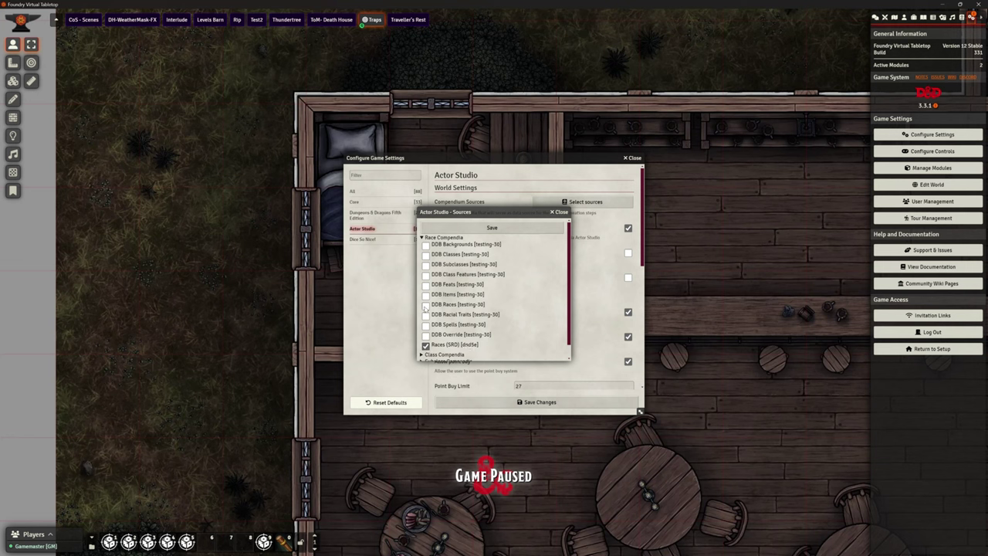
pyautogui.click(425, 305)
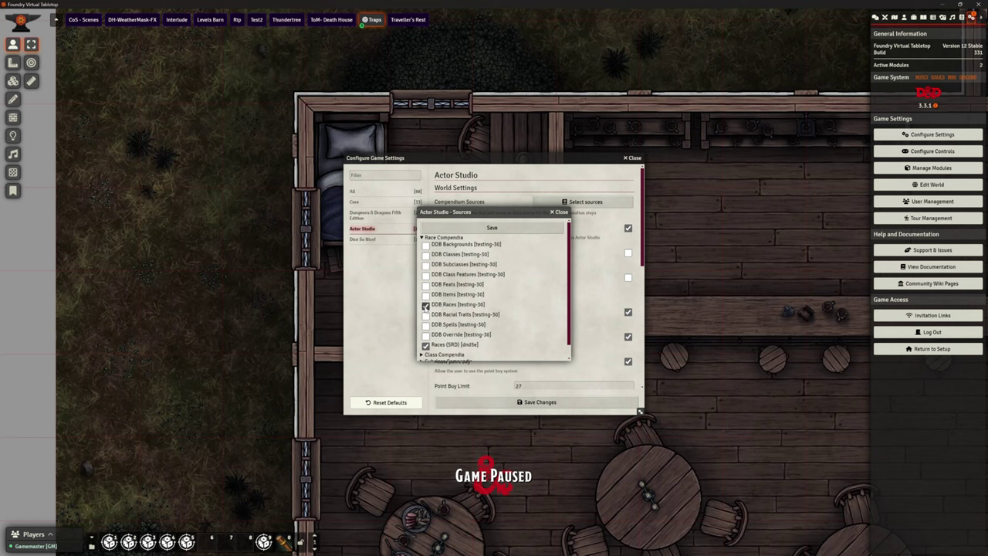
pyautogui.click(425, 306)
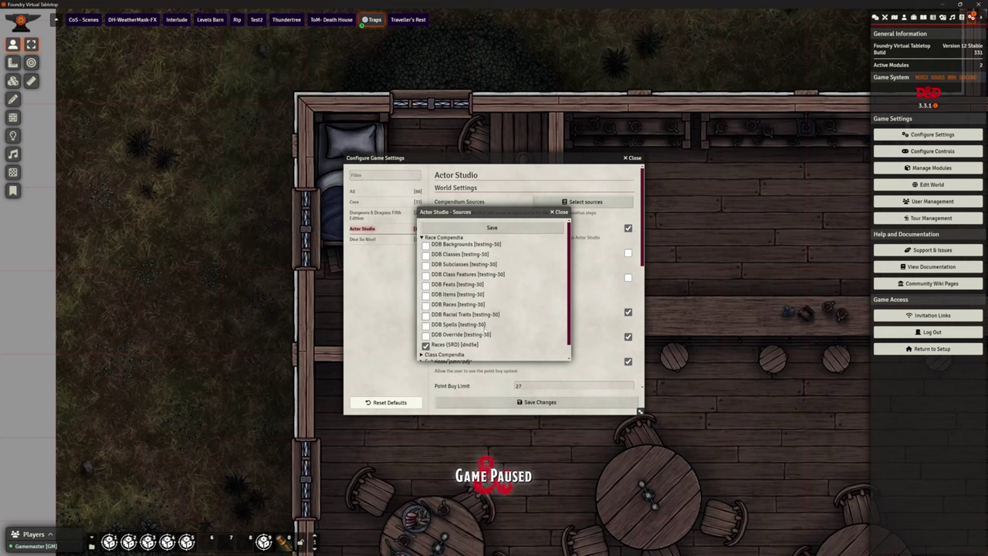
# Examine the available class, subclass and background compendium sources, and close the source selection without saving.
pyautogui.scroll(-1, 480, 334)
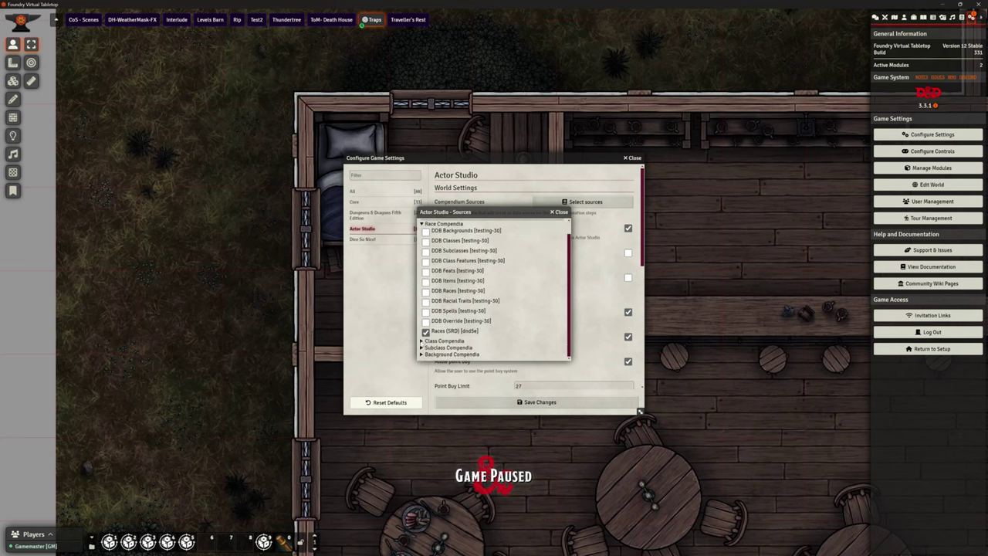
pyautogui.click(422, 340)
pyautogui.scroll(-2, 478, 293)
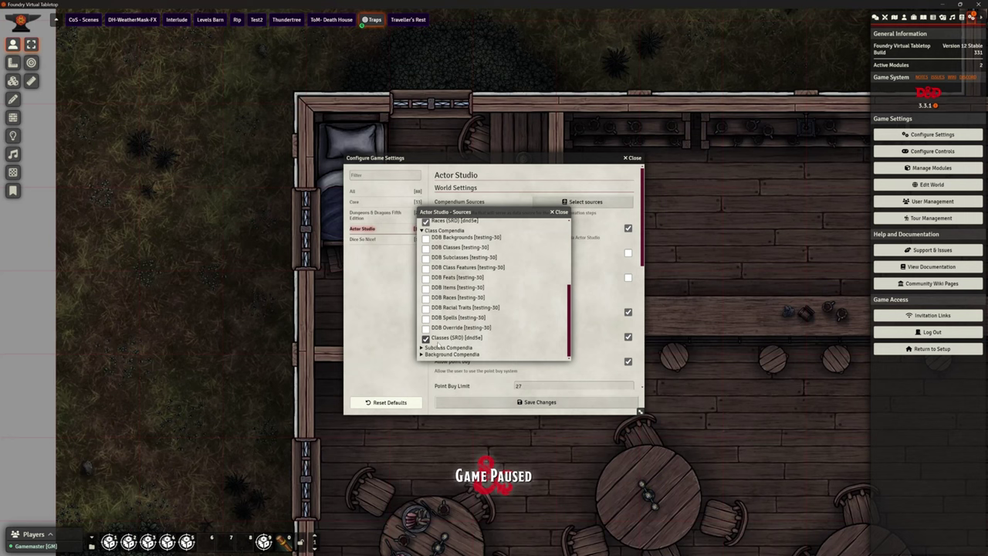
pyautogui.click(447, 347)
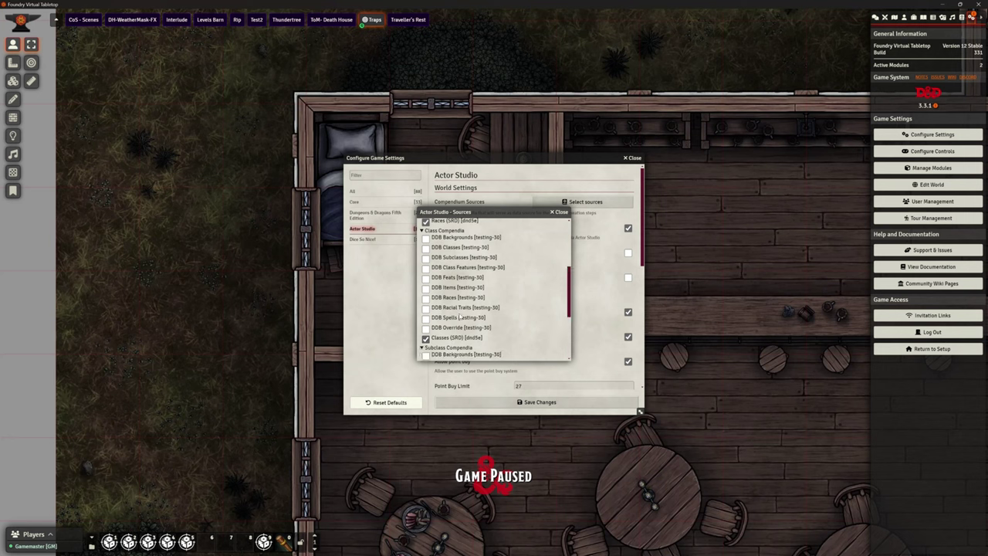
pyautogui.scroll(-3, 460, 313)
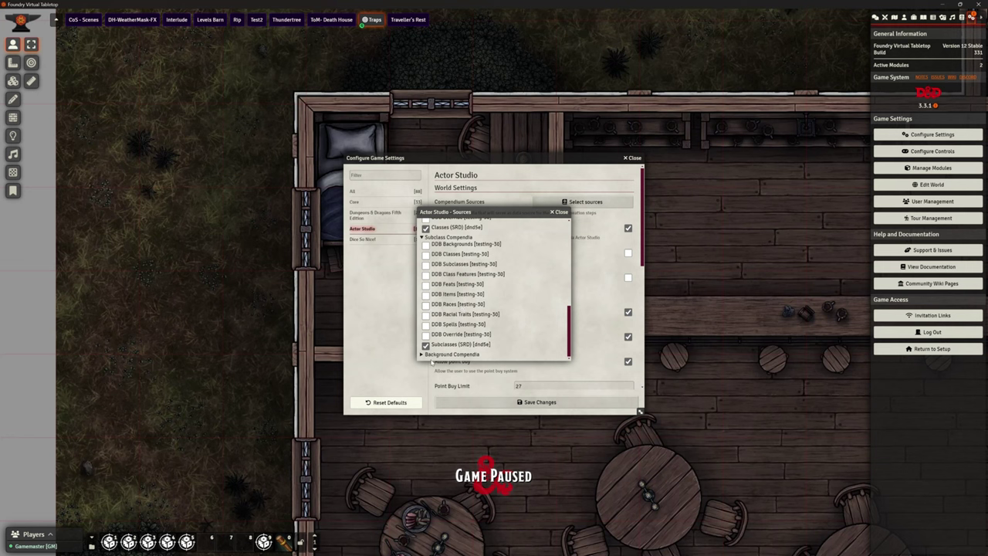
pyautogui.click(422, 354)
pyautogui.scroll(-3, 494, 324)
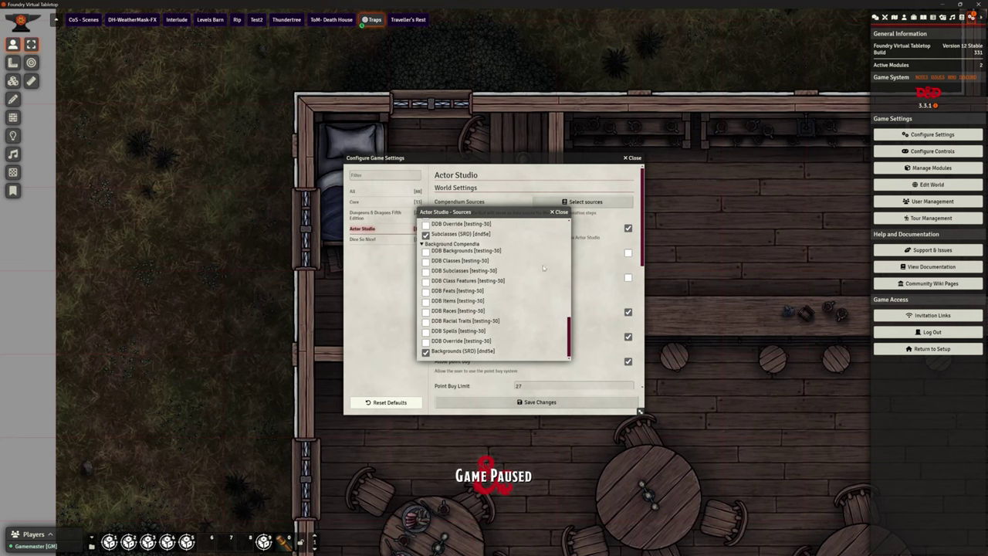
pyautogui.click(563, 214)
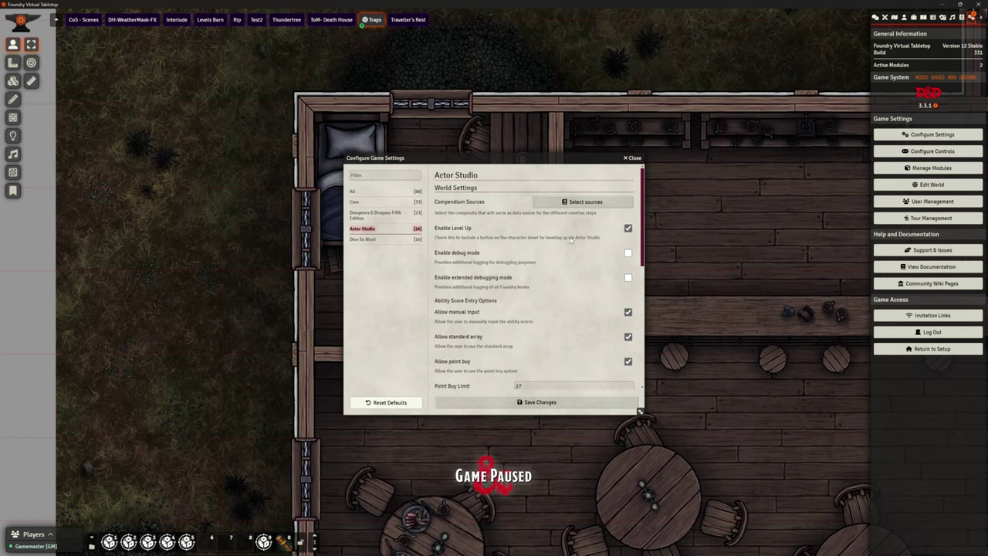
# Review the remaining Actor Studio settings for ability scores, levelling and window size, and save the changes.
pyautogui.scroll(-2, 566, 272)
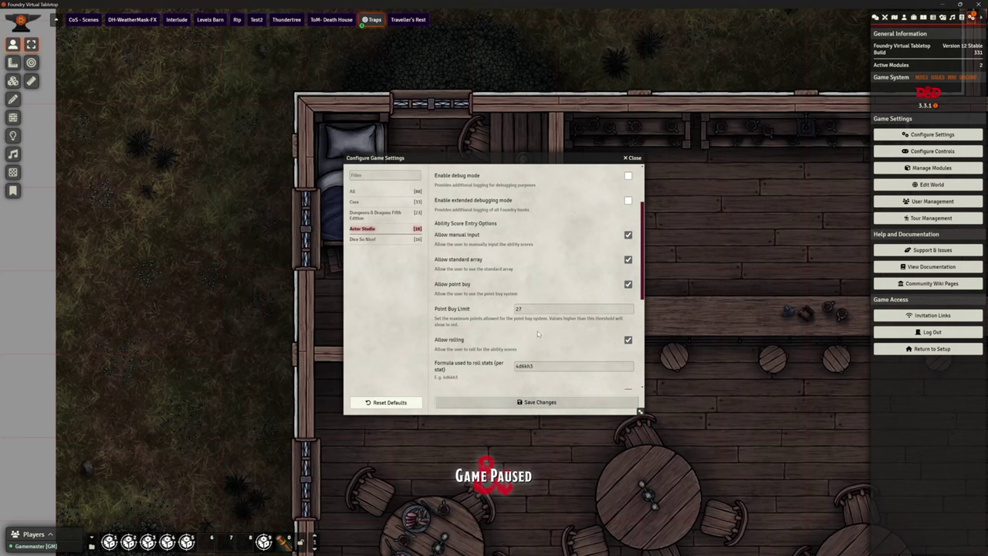
pyautogui.scroll(-2, 540, 333)
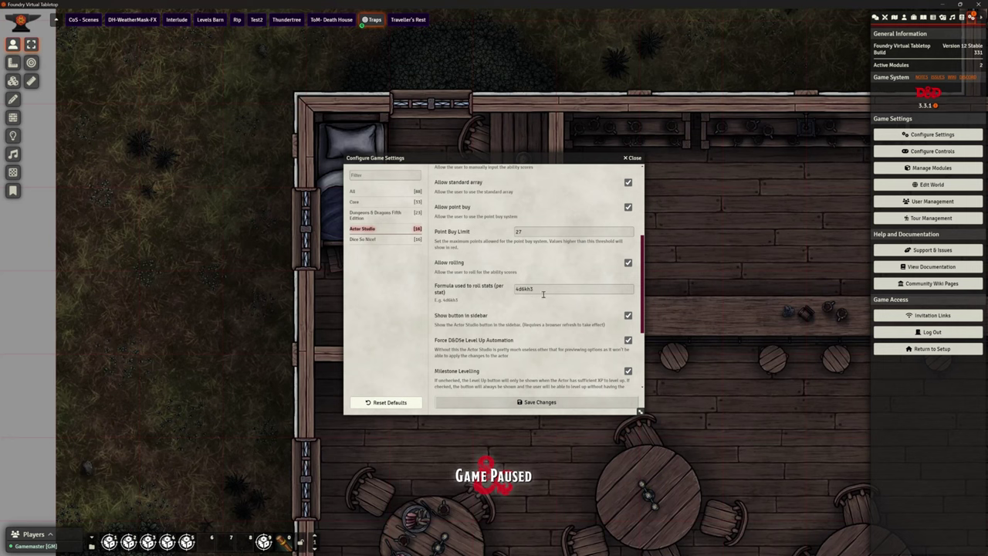
pyautogui.scroll(-2, 548, 293)
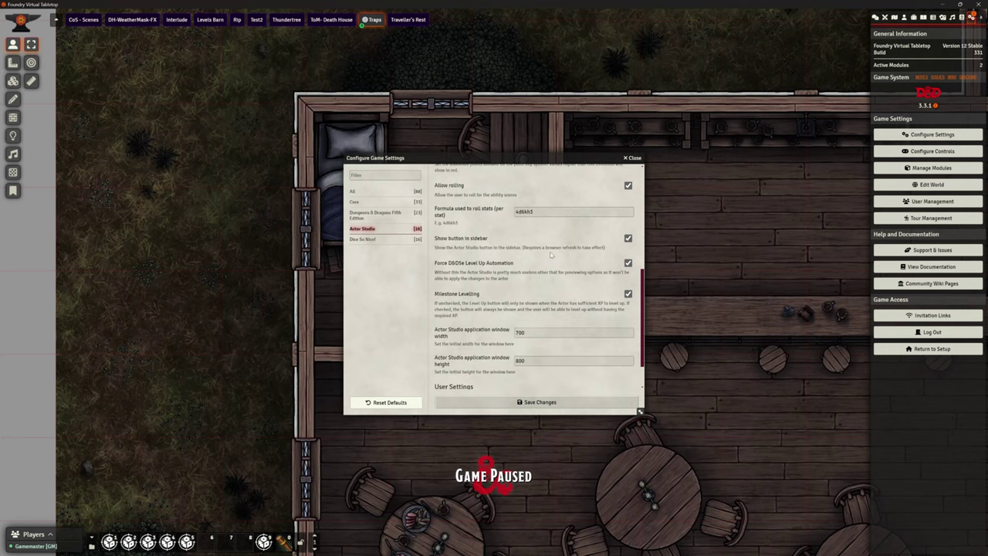
pyautogui.scroll(-1, 554, 266)
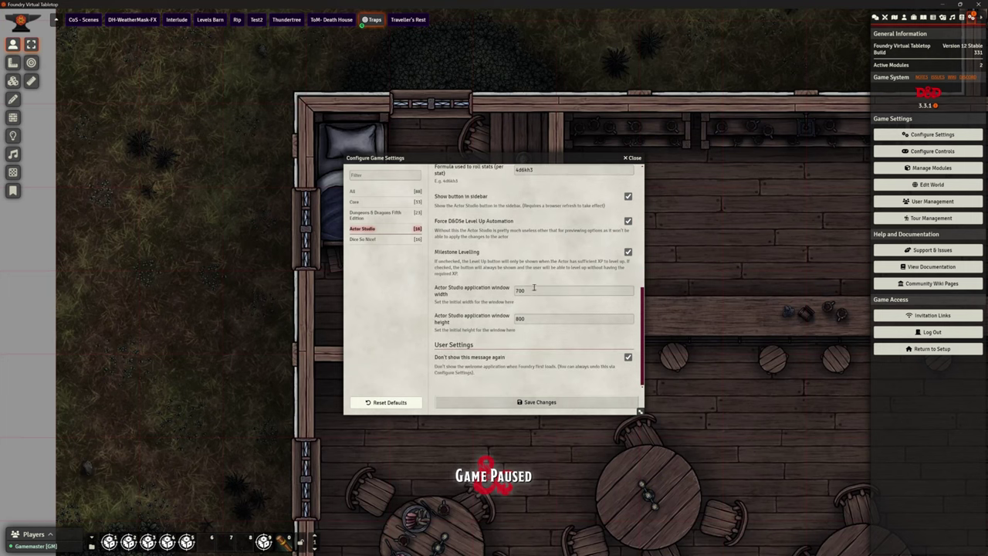
pyautogui.click(542, 399)
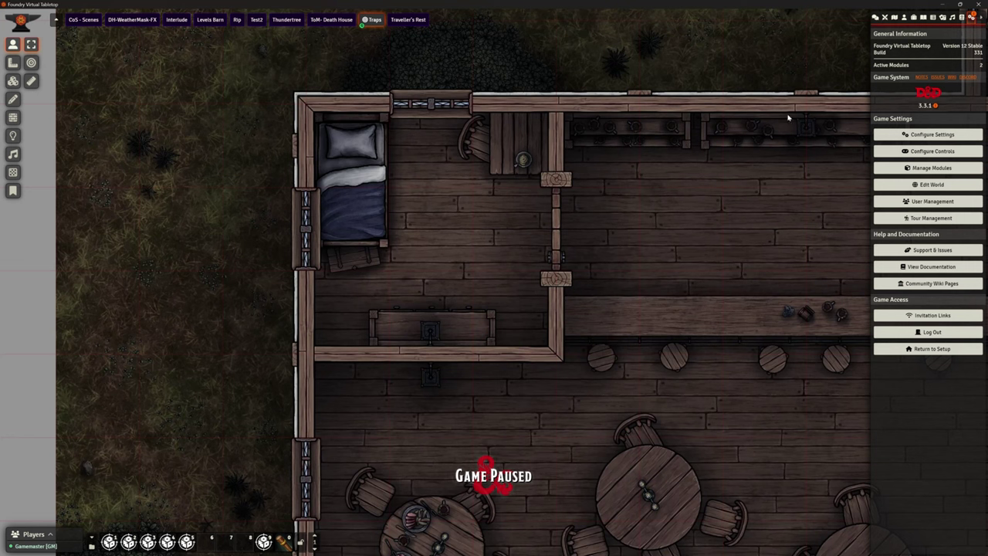
# View the Actor Studio character builder launched from the actors directory, and close it.
pyautogui.click(904, 17)
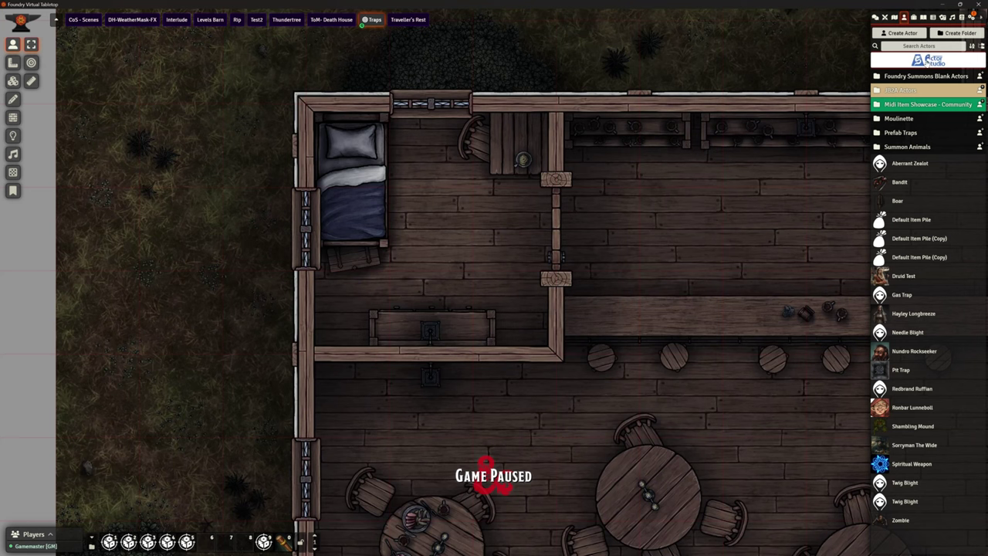
pyautogui.click(929, 62)
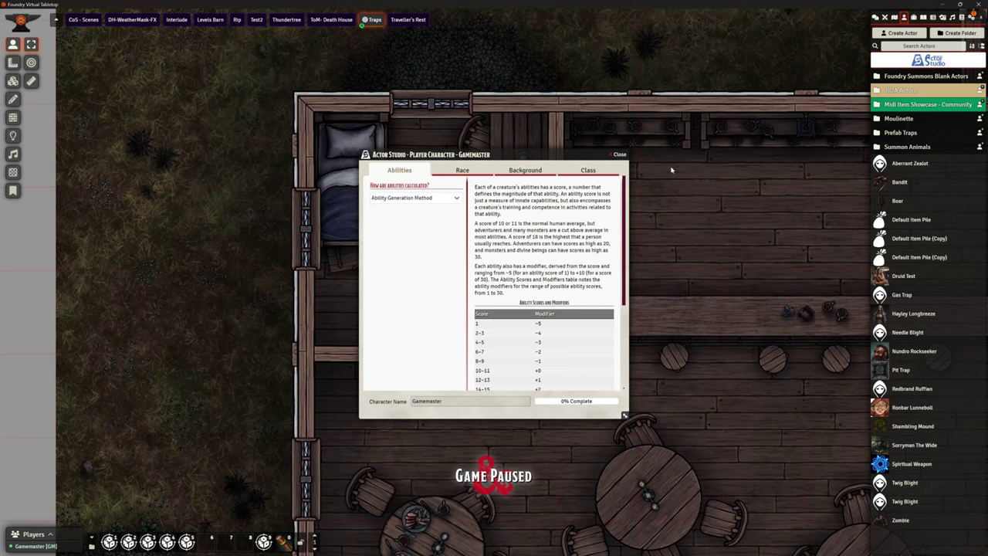
pyautogui.click(619, 154)
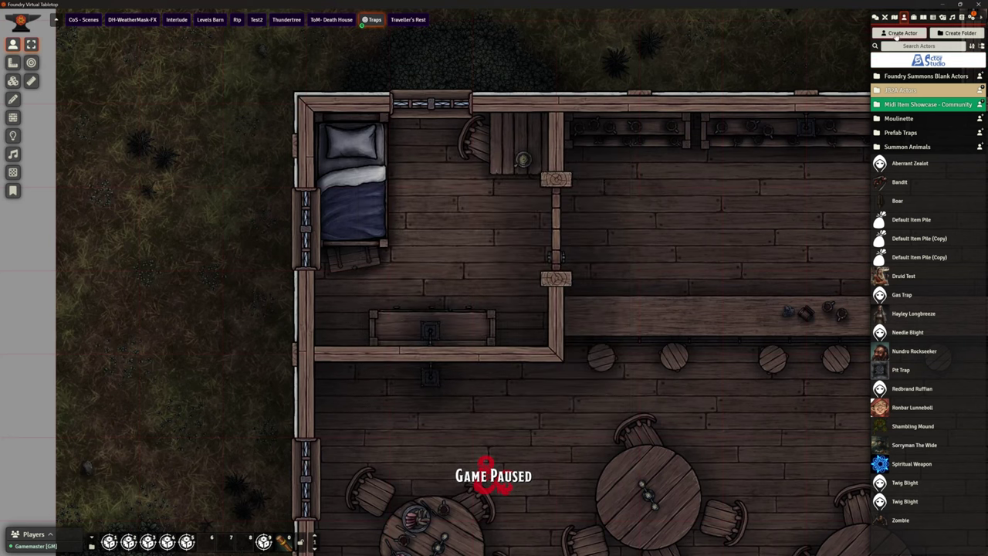
# Start a new Player Character actor, enter the character's name, and launch its creation in Actor Studio.
pyautogui.click(899, 36)
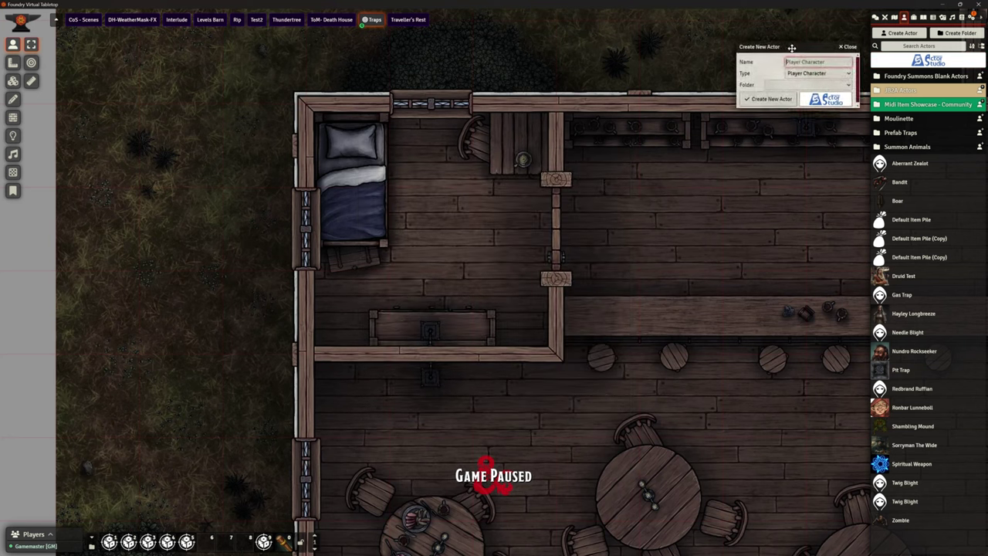
pyautogui.moveTo(791, 48); pyautogui.dragTo(508, 181)
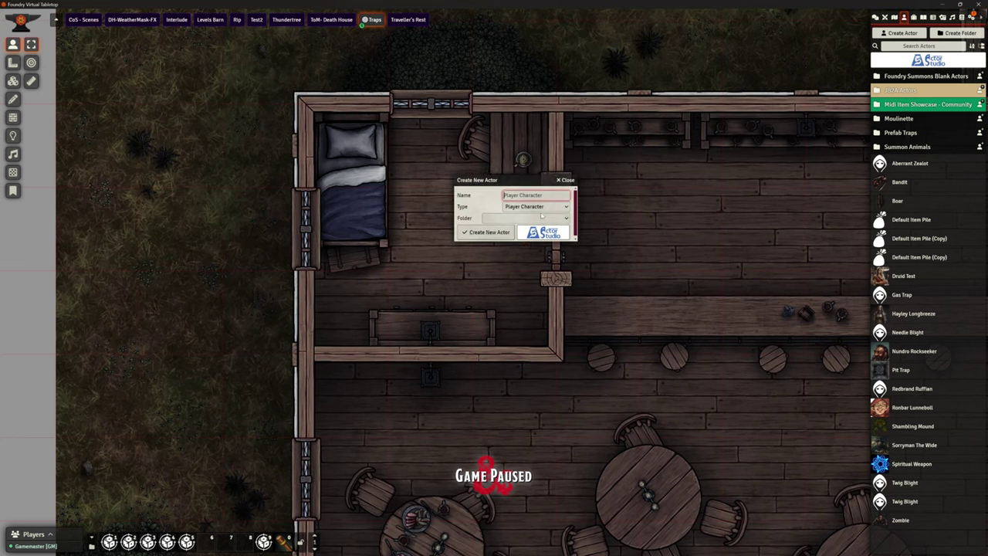
pyautogui.write('AAron')
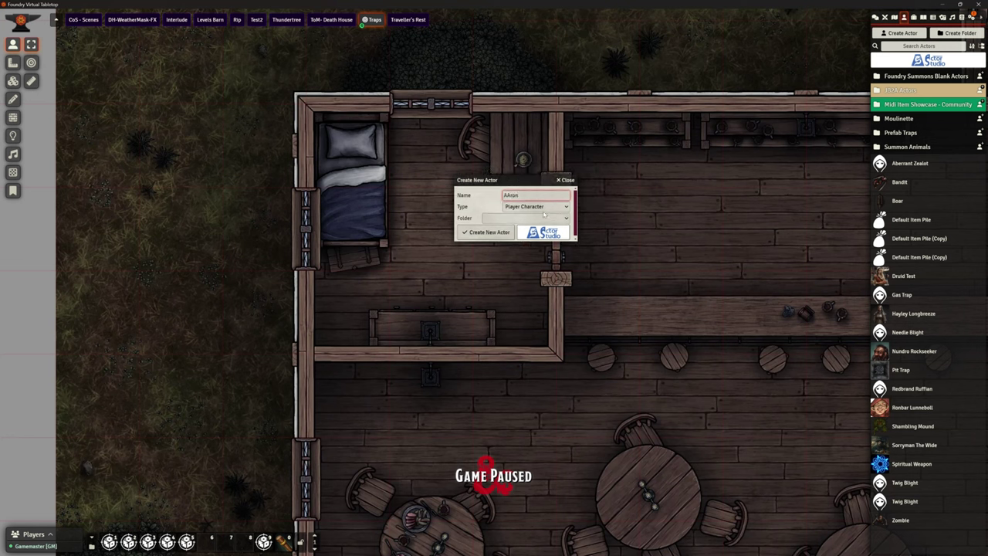
pyautogui.click(510, 195)
pyautogui.press('BackSpace')
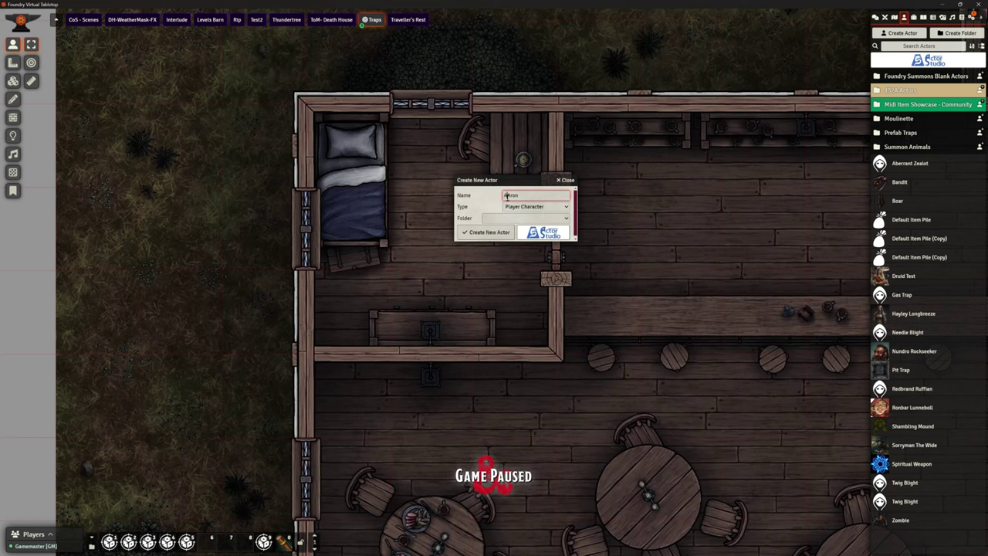
pyautogui.write('a')
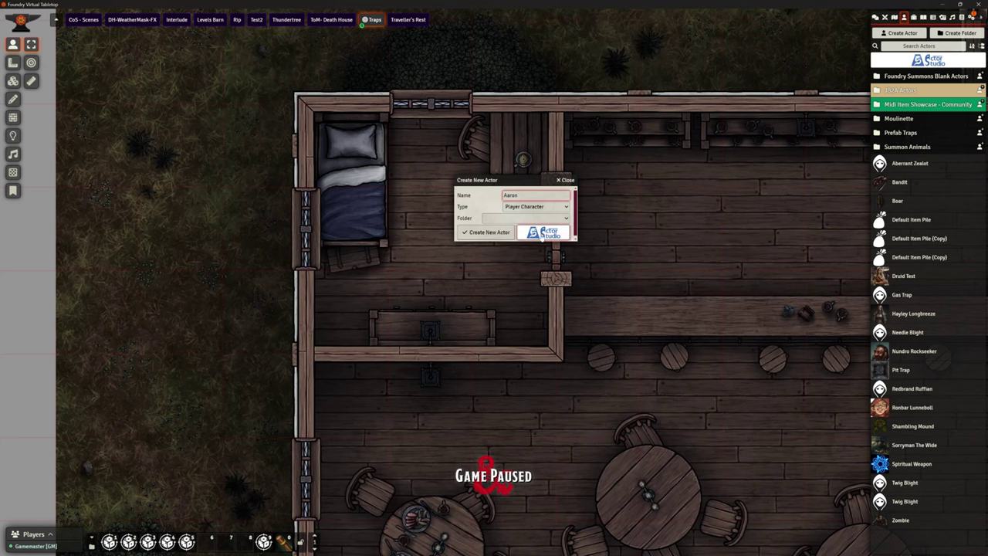
pyautogui.click(544, 234)
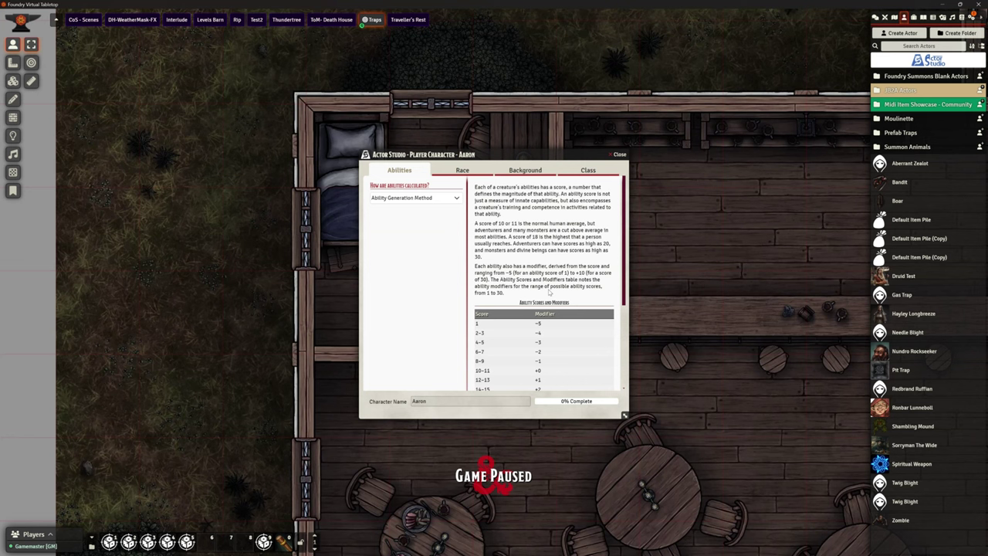
# Try the Manual Entry and Point Buy ability methods, raising Strength to 12 and lowering it back to 10 under Point Buy.
pyautogui.click(413, 200)
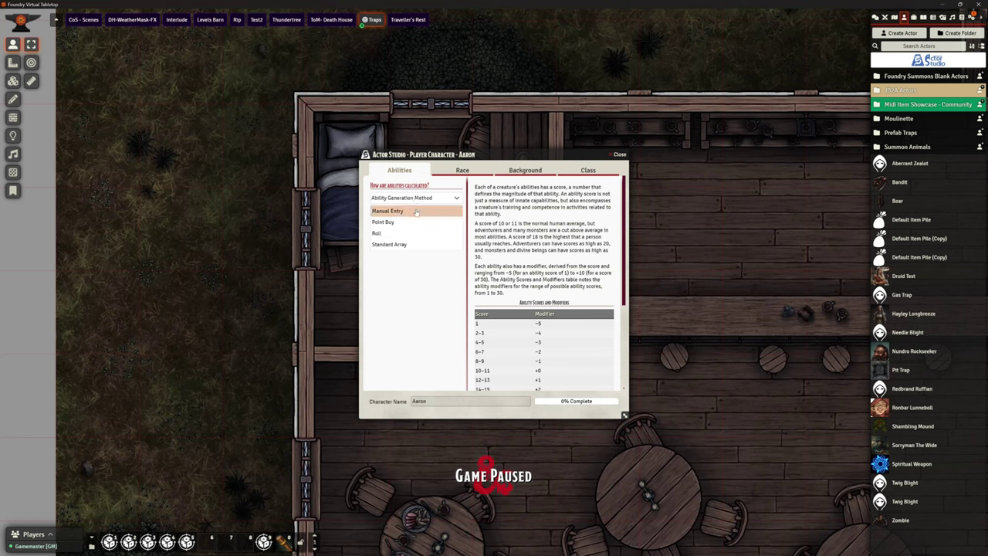
pyautogui.click(413, 211)
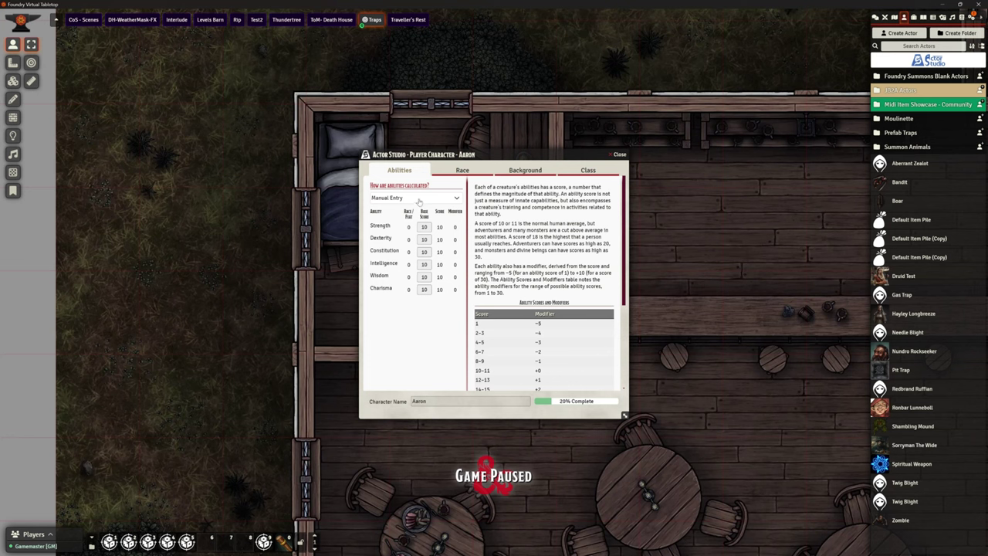
pyautogui.click(418, 199)
pyautogui.click(417, 221)
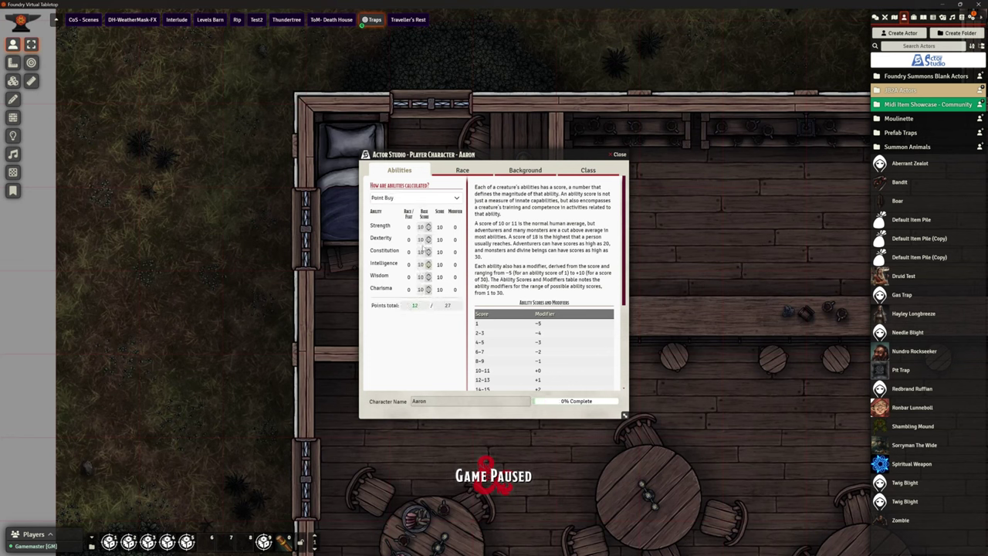
pyautogui.click(428, 225)
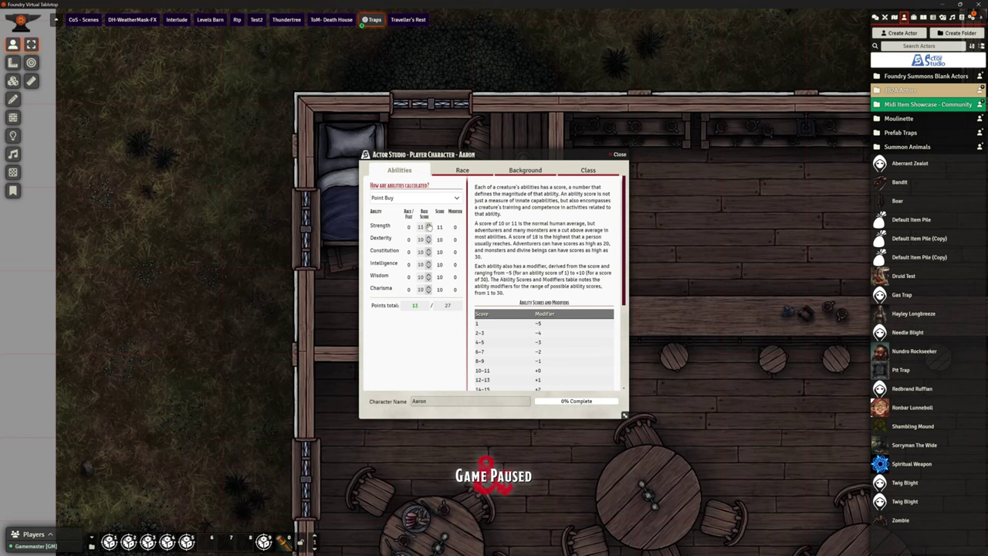
pyautogui.click(428, 224)
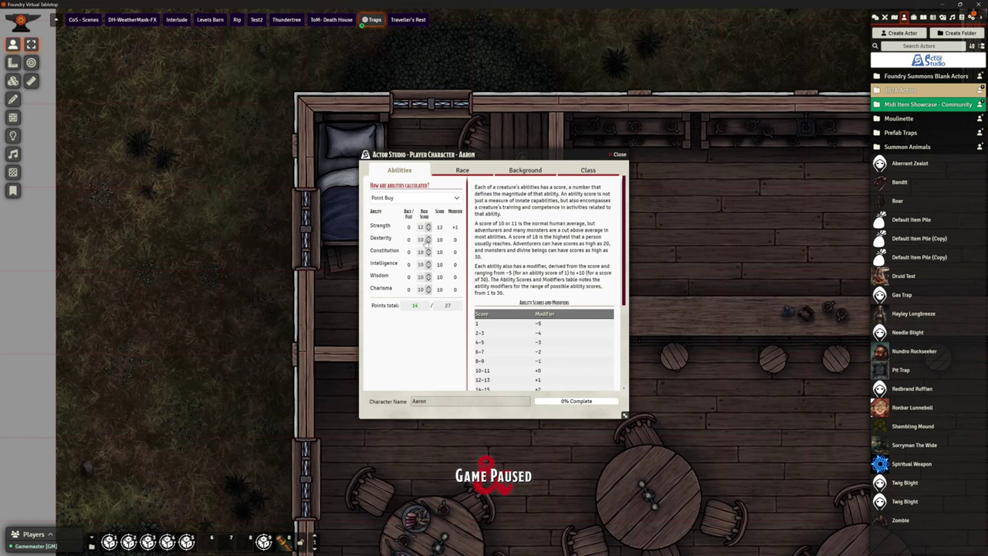
pyautogui.click(429, 229)
pyautogui.click(429, 229)
# Use the Standard Array for abilities, arranged as Strength 14, Dexterity 13, Constitution 15, Intelligence 12, Wisdom 10 and Charisma 11.
pyautogui.click(425, 198)
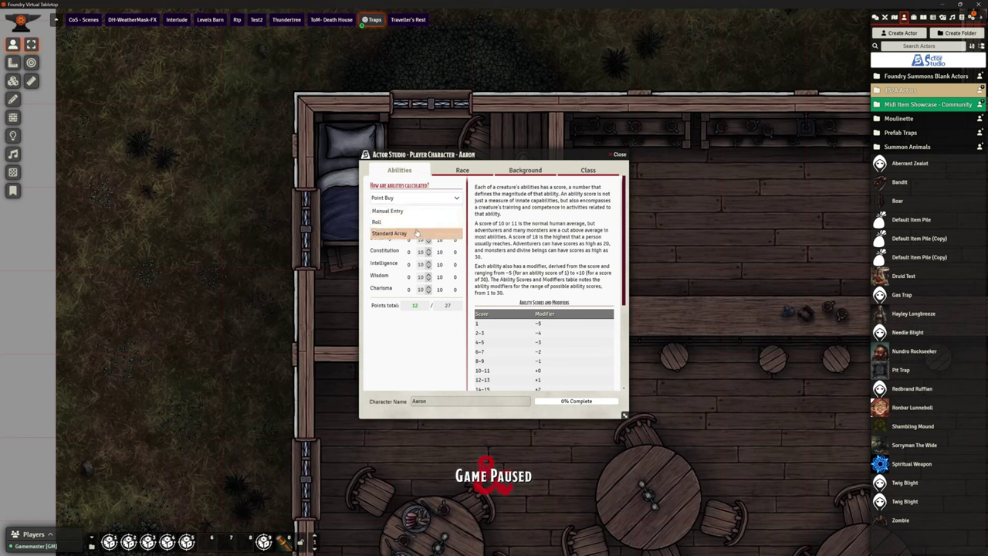
pyautogui.click(416, 232)
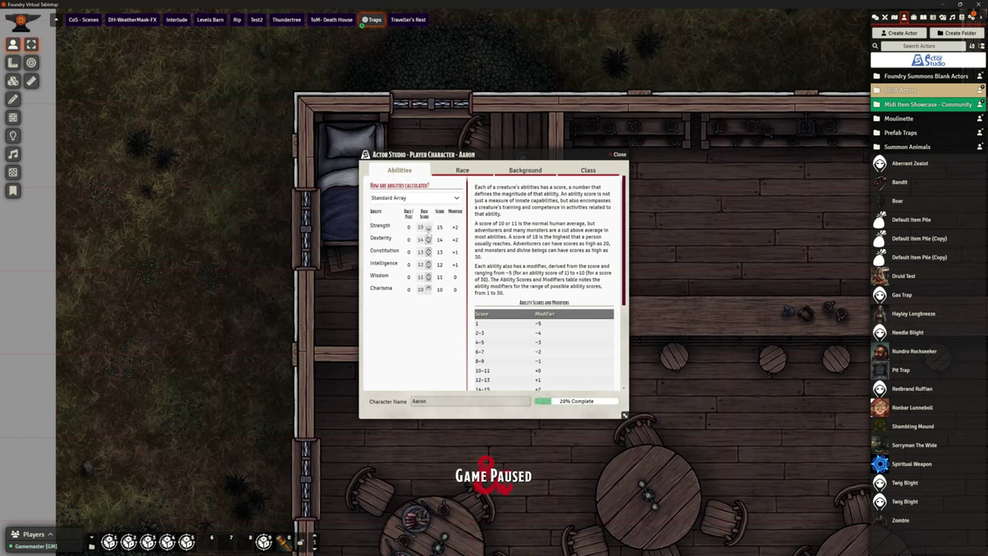
pyautogui.click(428, 229)
pyautogui.click(428, 241)
pyautogui.click(428, 287)
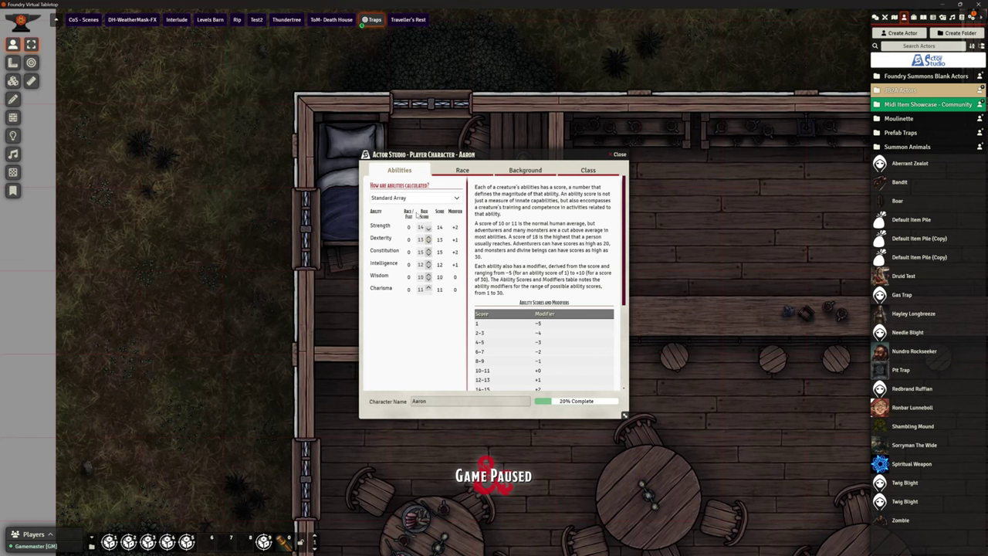
# Switch the ability calculation method to Roll, show the chat log, and roll all six ability scores from Strength to Charisma.
pyautogui.click(409, 198)
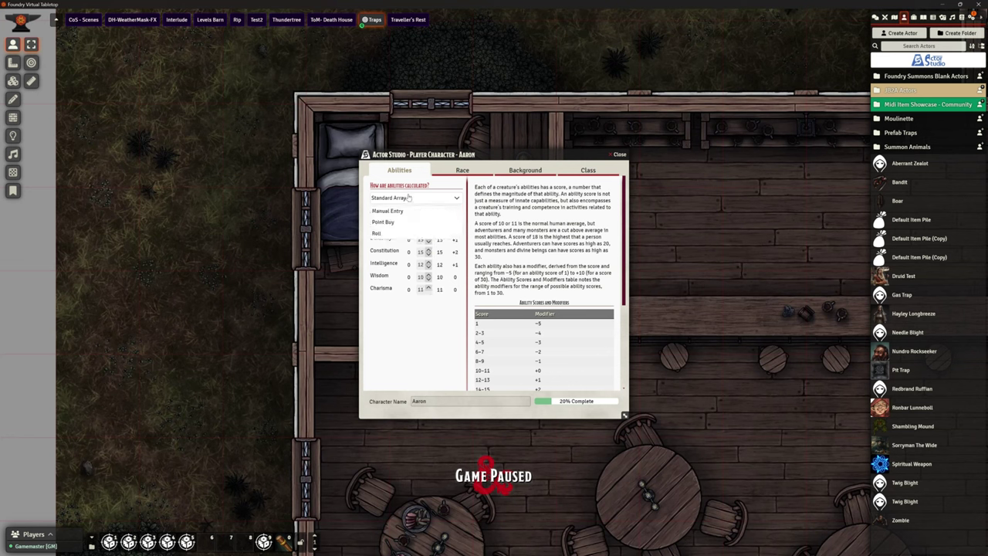
pyautogui.click(396, 232)
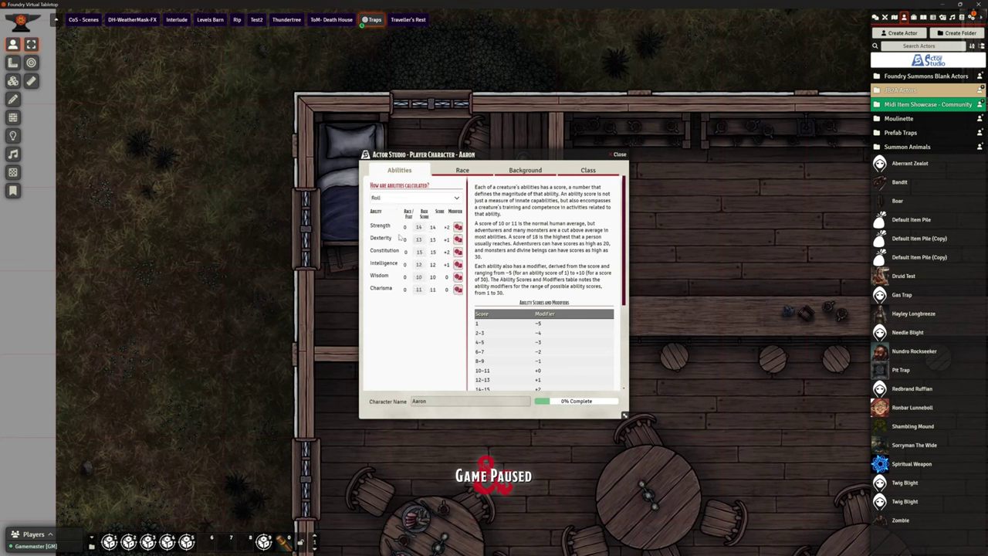
pyautogui.click(874, 19)
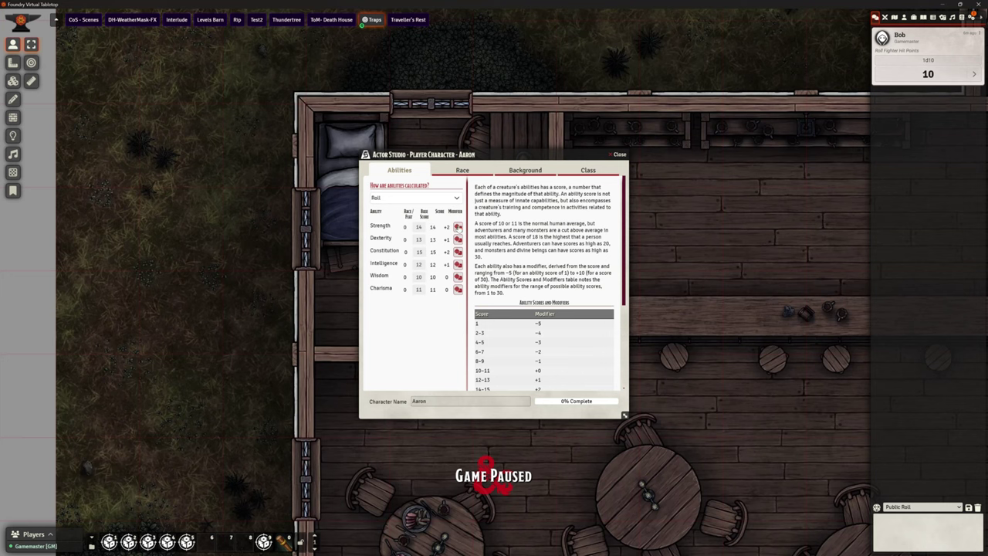
pyautogui.click(458, 226)
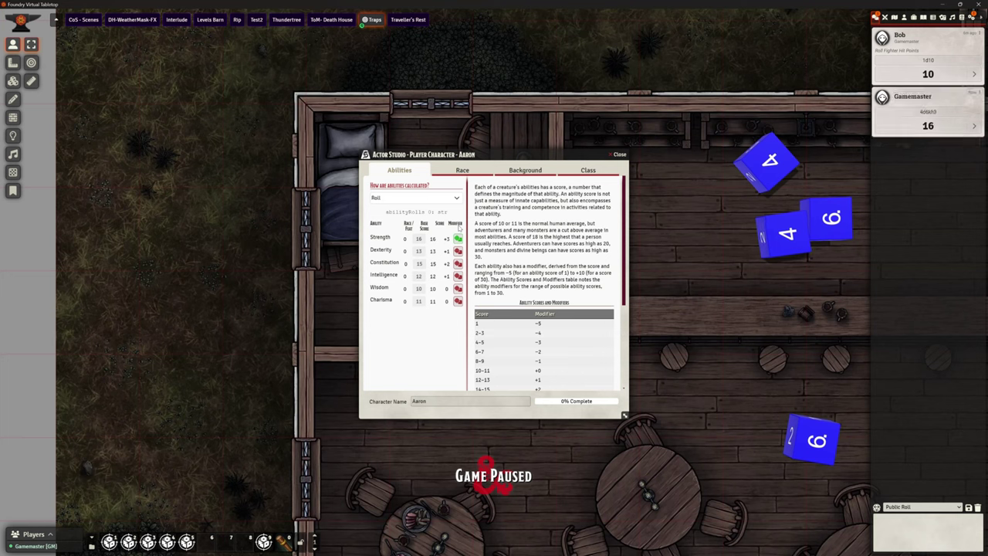
pyautogui.click(458, 250)
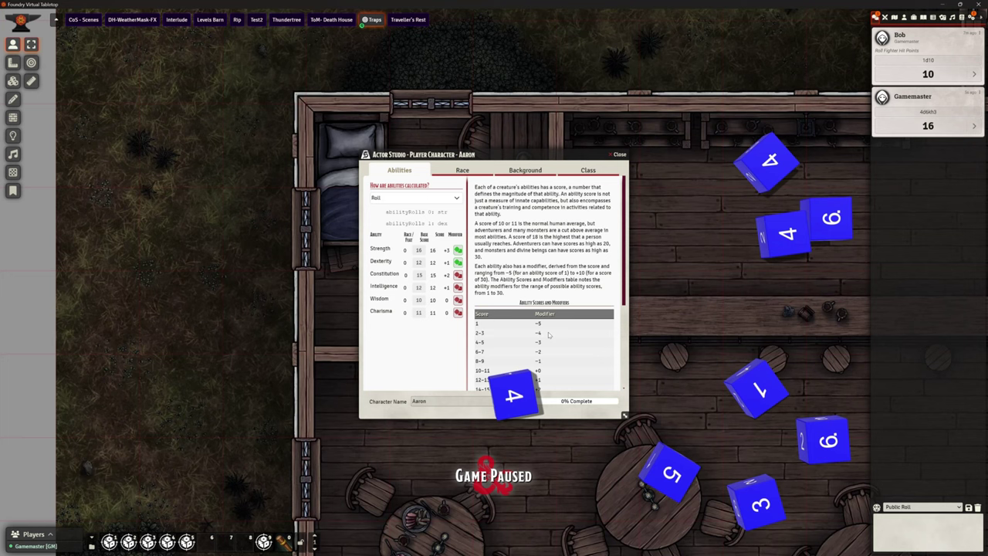
pyautogui.click(458, 275)
pyautogui.click(457, 298)
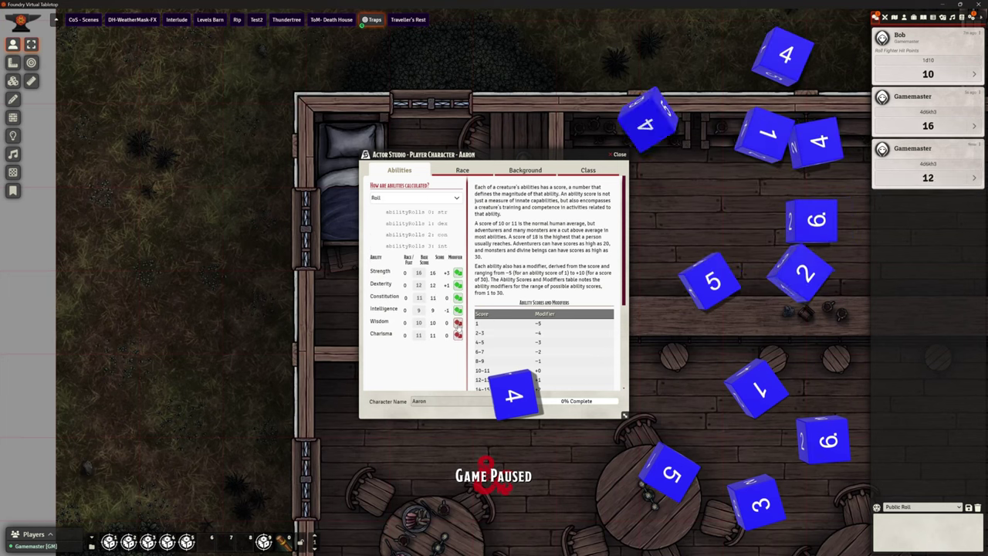
pyautogui.click(458, 322)
pyautogui.click(458, 346)
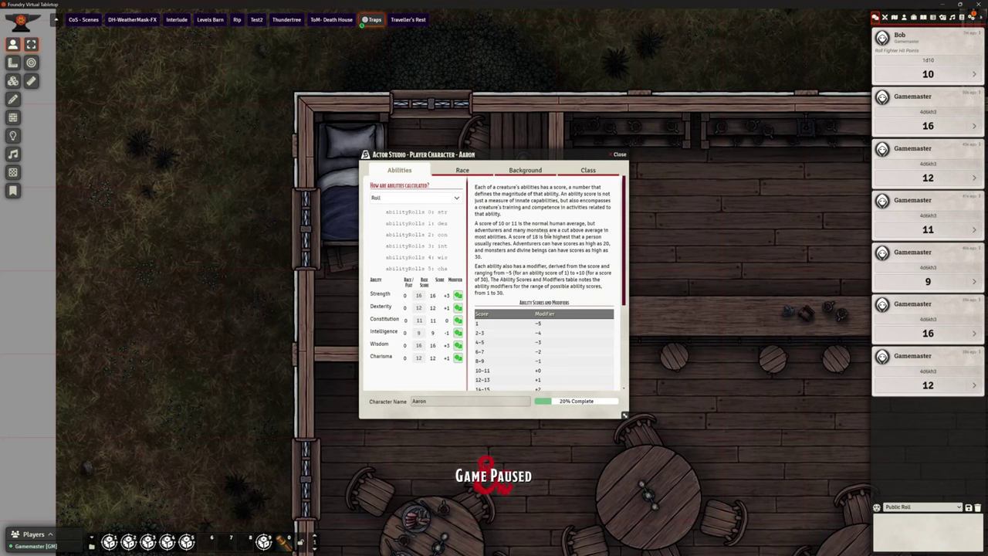
# Set the character's race to Human and review its ability score, size and language advancements.
pyautogui.scroll(-5, 547, 230)
pyautogui.scroll(5, 532, 212)
pyautogui.click(461, 170)
pyautogui.click(456, 189)
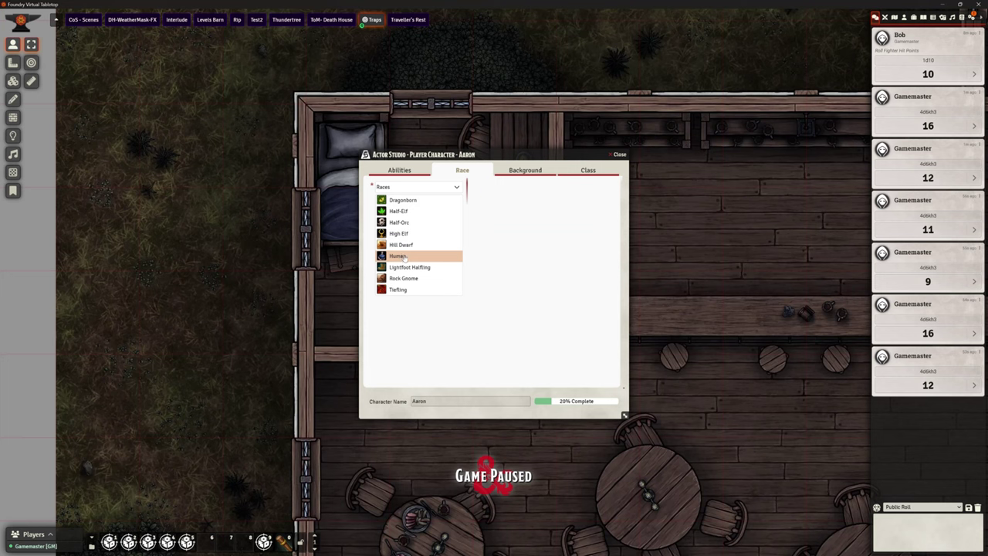
pyautogui.click(408, 258)
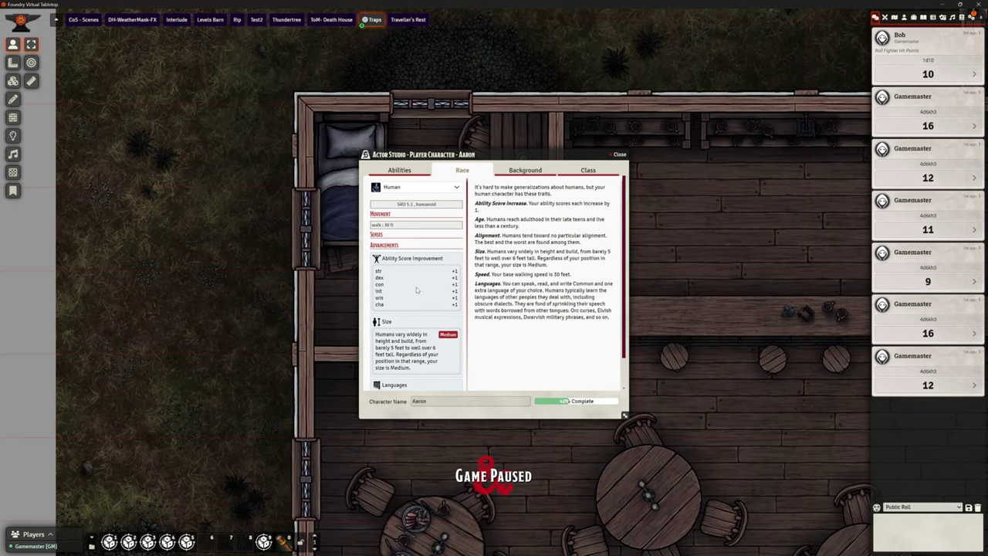
pyautogui.scroll(-1, 418, 315)
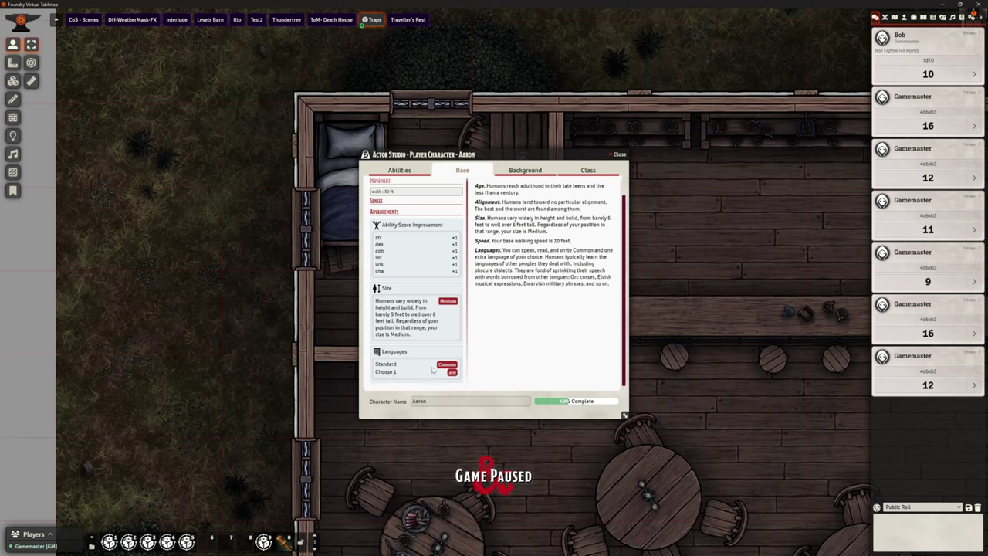
pyautogui.scroll(1, 493, 361)
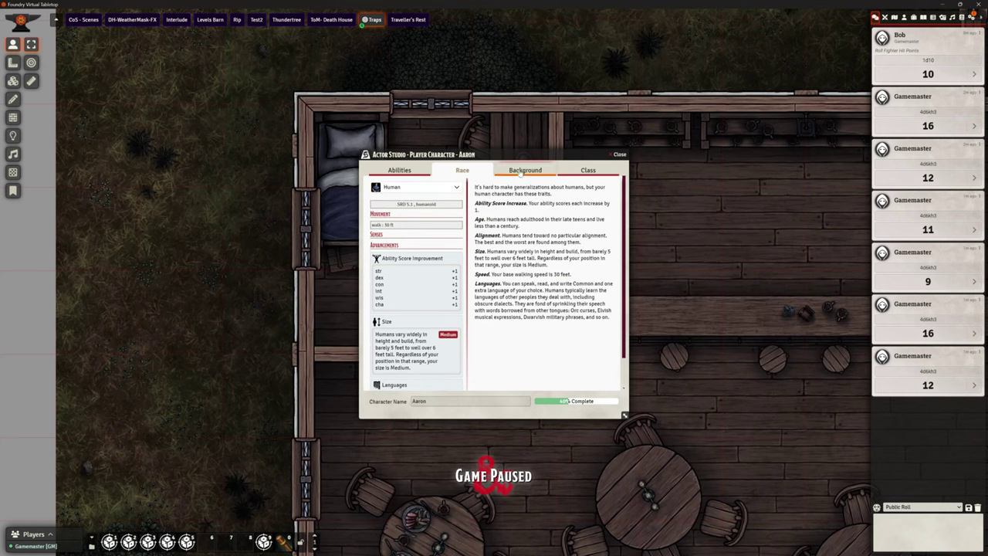
# Set the character's background to Acolyte.
pyautogui.click(520, 173)
pyautogui.click(458, 188)
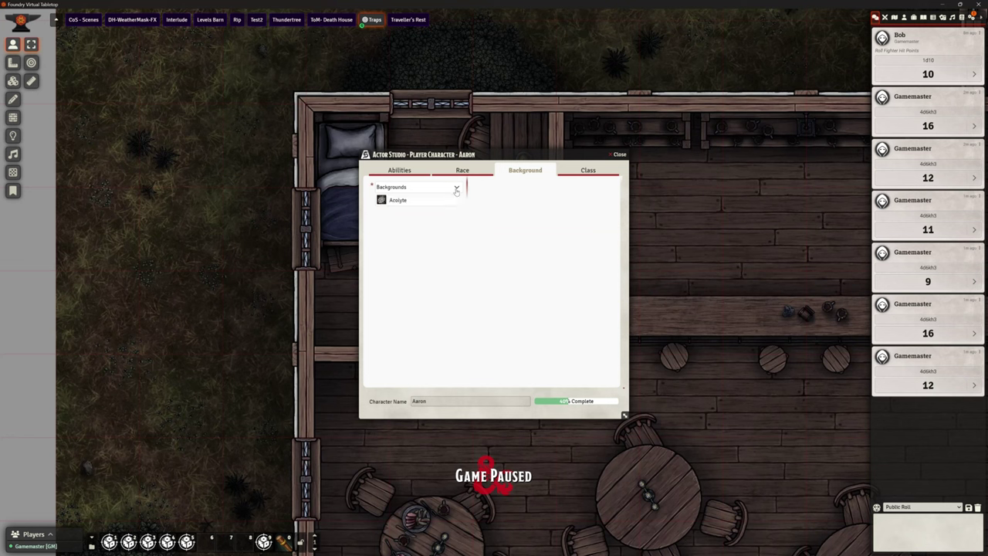
pyautogui.click(401, 200)
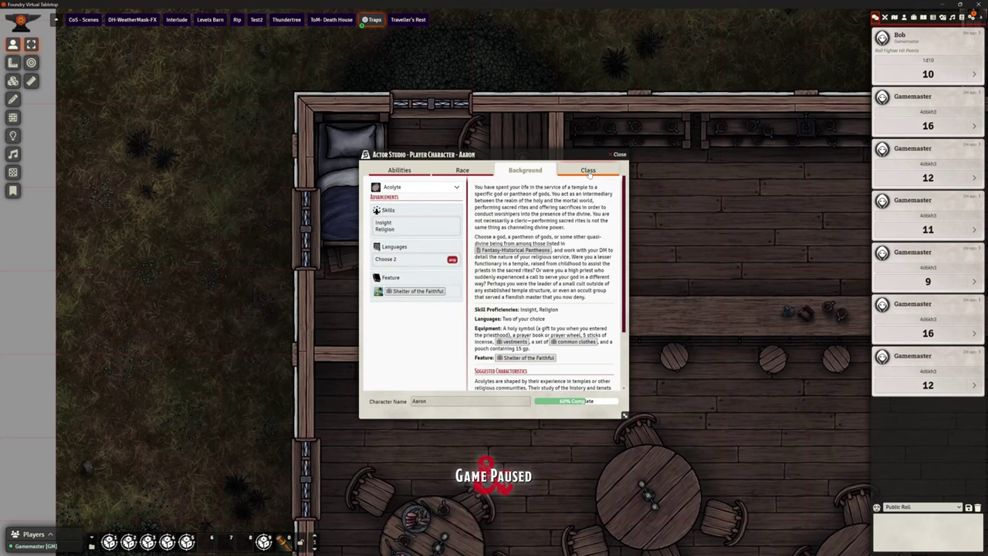
# Set the class to Cleric with the Life Domain subclass and review the level 1 class and subclass advancements.
pyautogui.click(588, 170)
pyautogui.click(453, 190)
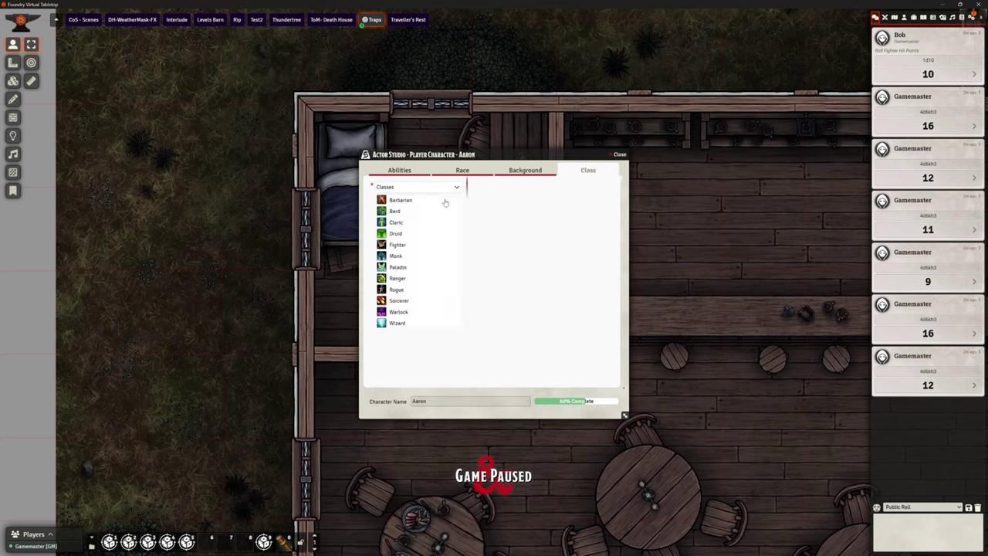
pyautogui.click(416, 225)
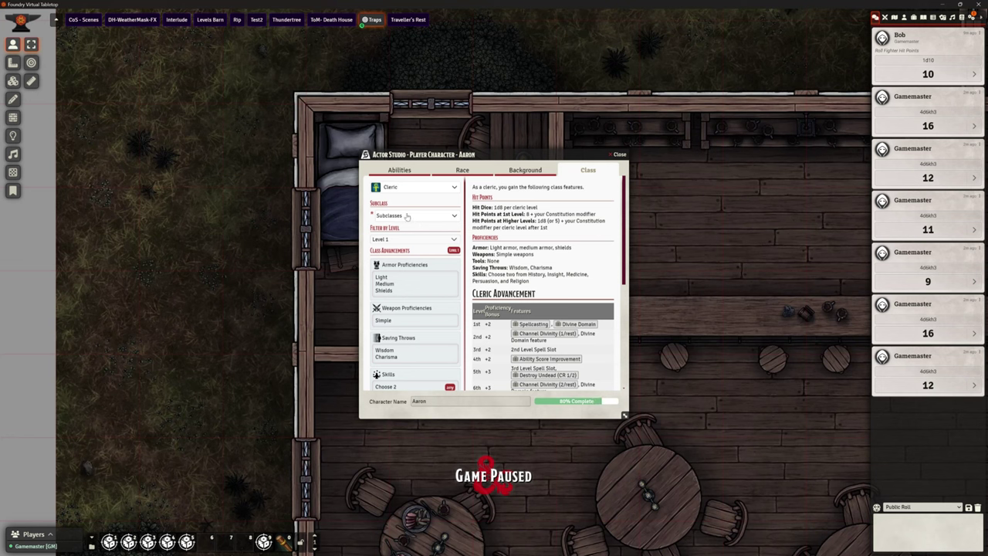
pyautogui.click(398, 217)
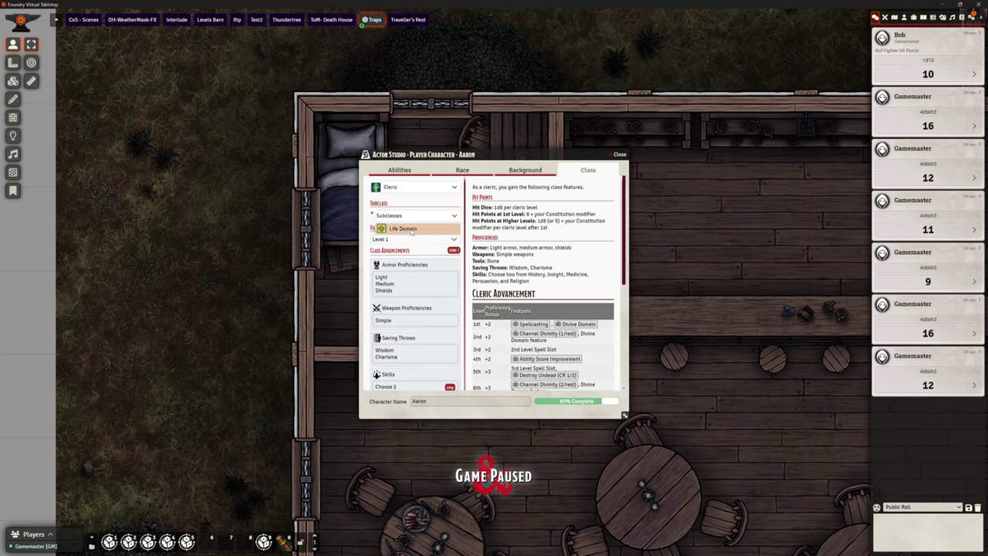
pyautogui.click(411, 230)
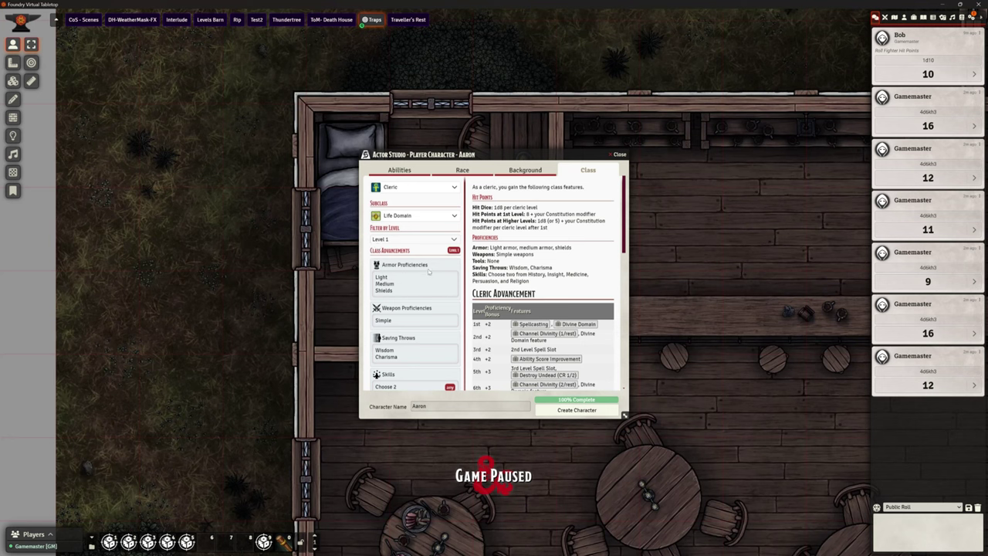
pyautogui.scroll(-10, 425, 309)
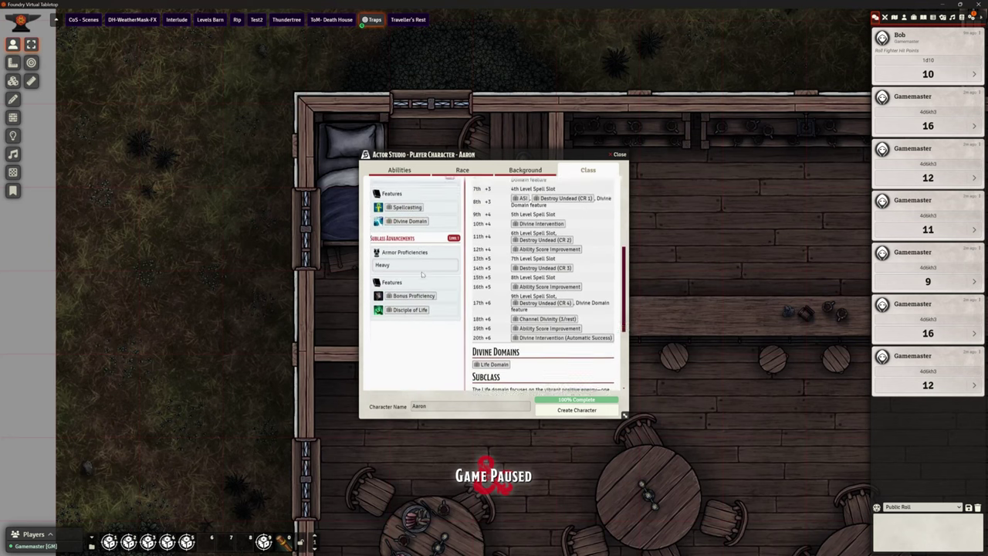
pyautogui.scroll(10, 430, 334)
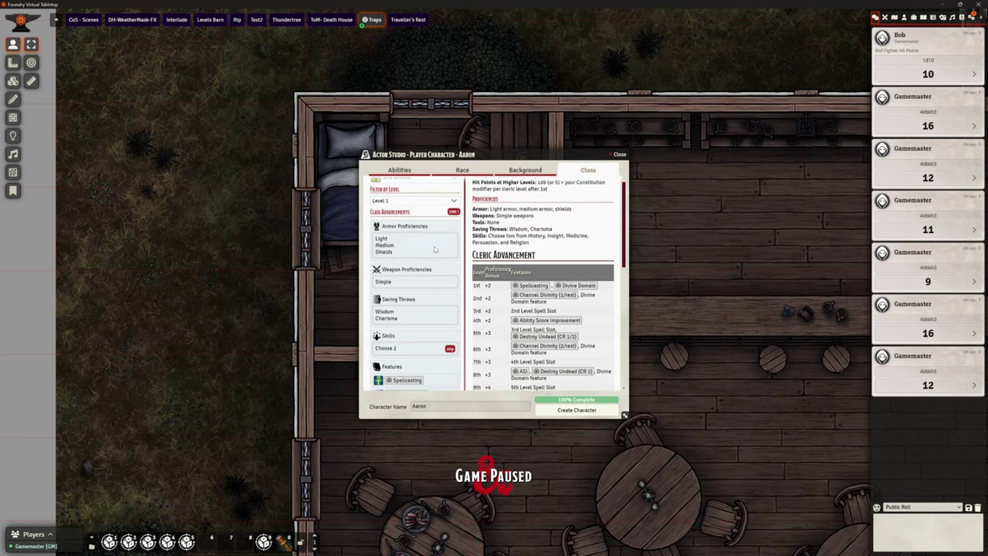
pyautogui.scroll(-10, 435, 254)
pyautogui.scroll(10, 437, 263)
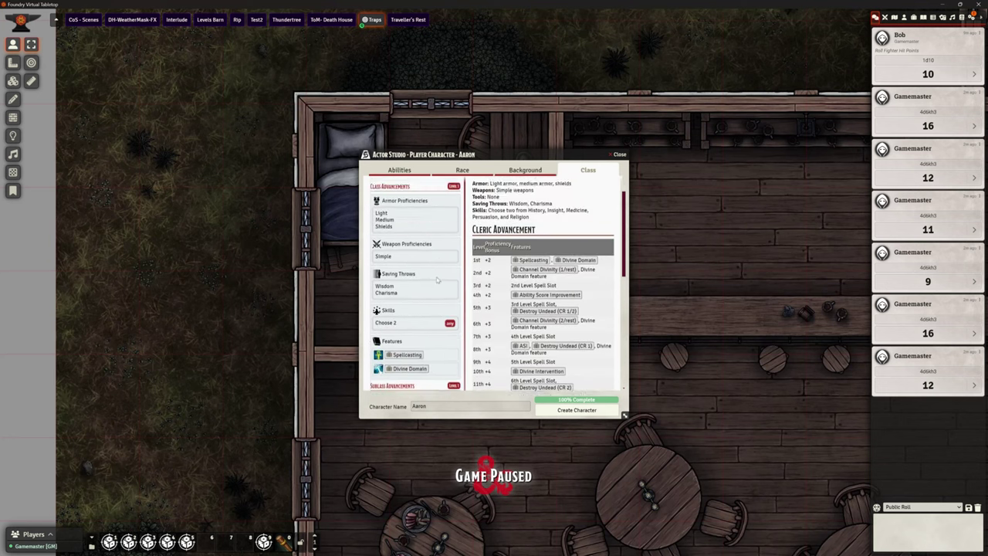
pyautogui.scroll(2, 438, 279)
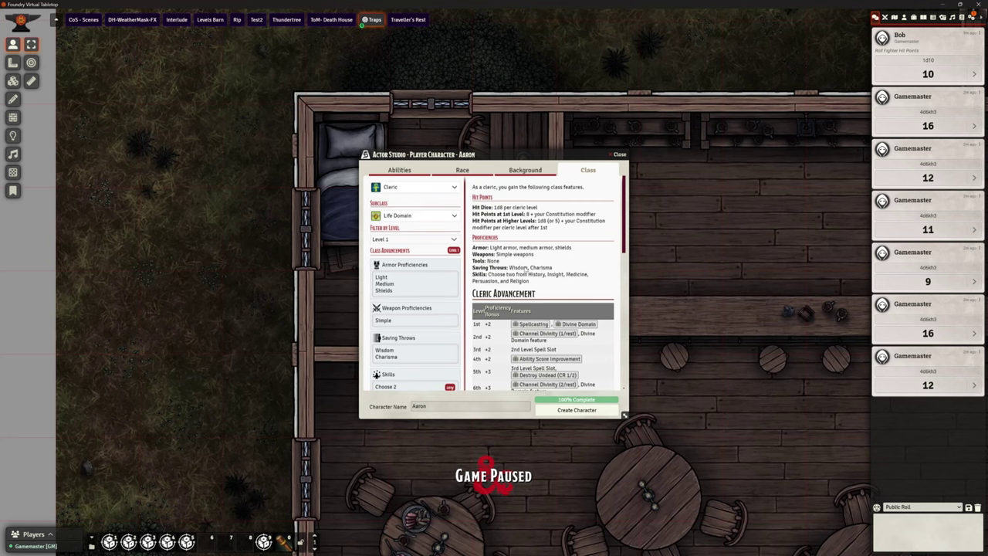
# Create the character and complete the Acolyte advancements with Insight and Religion skills and the languages Elvish and Halfling.
pyautogui.click(577, 409)
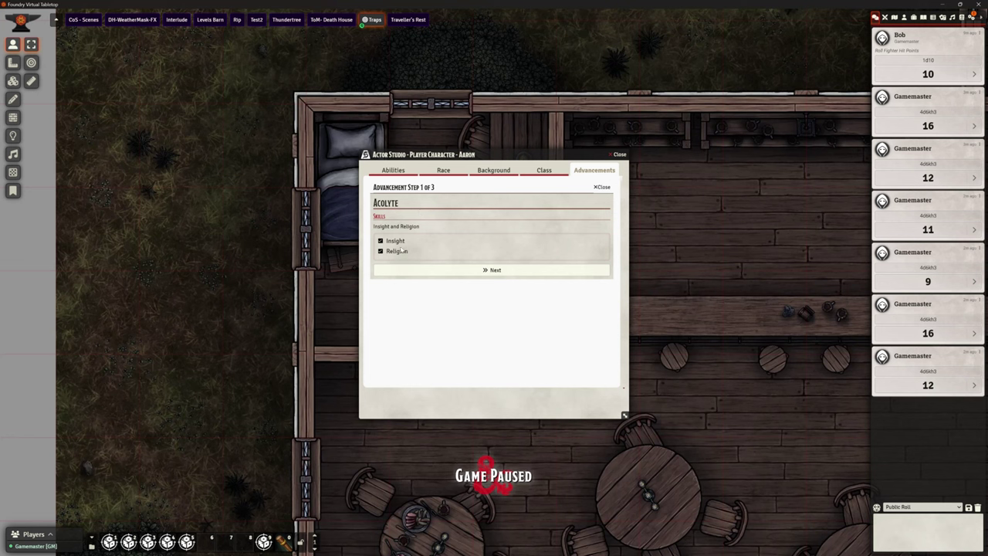
pyautogui.click(496, 272)
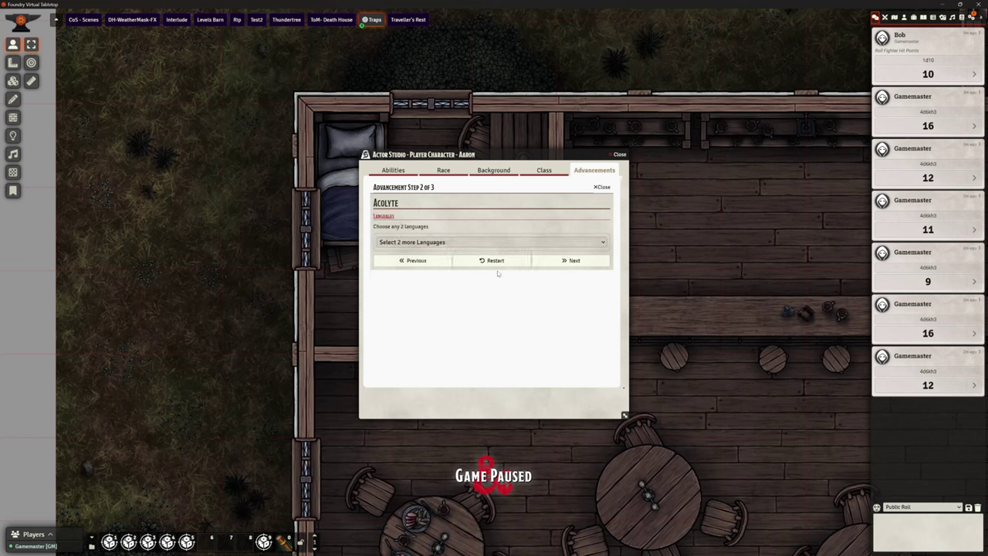
pyautogui.click(408, 241)
pyautogui.click(426, 288)
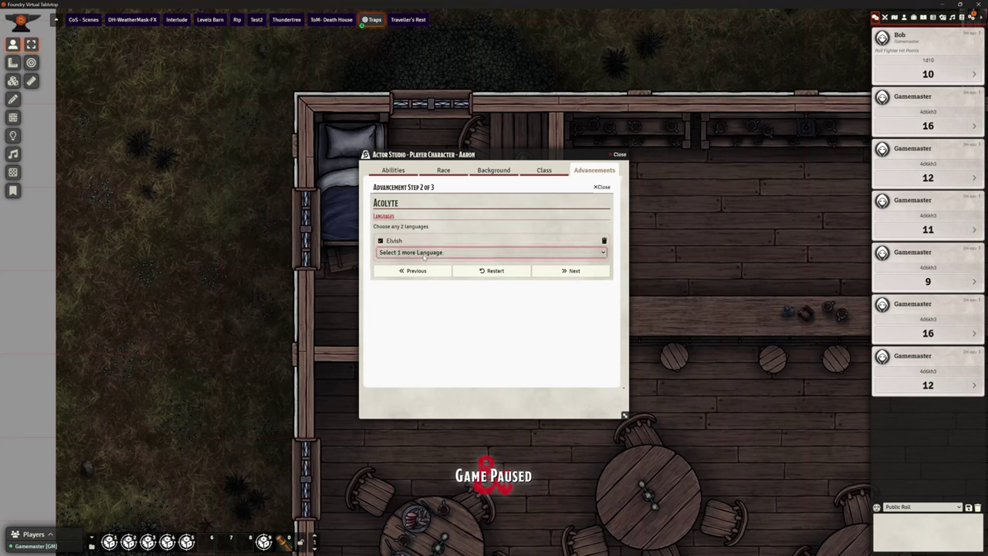
pyautogui.click(424, 254)
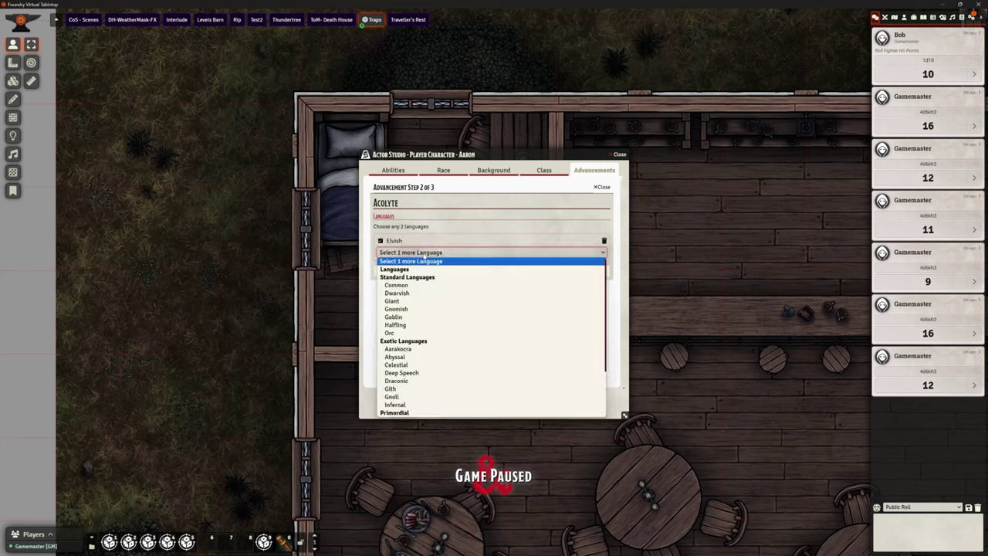
pyautogui.click(411, 325)
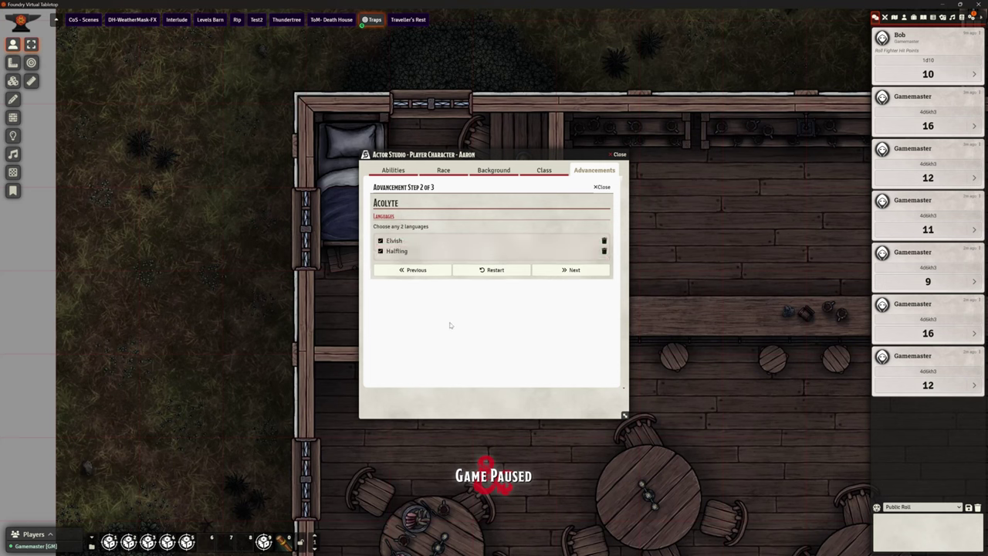
pyautogui.click(572, 271)
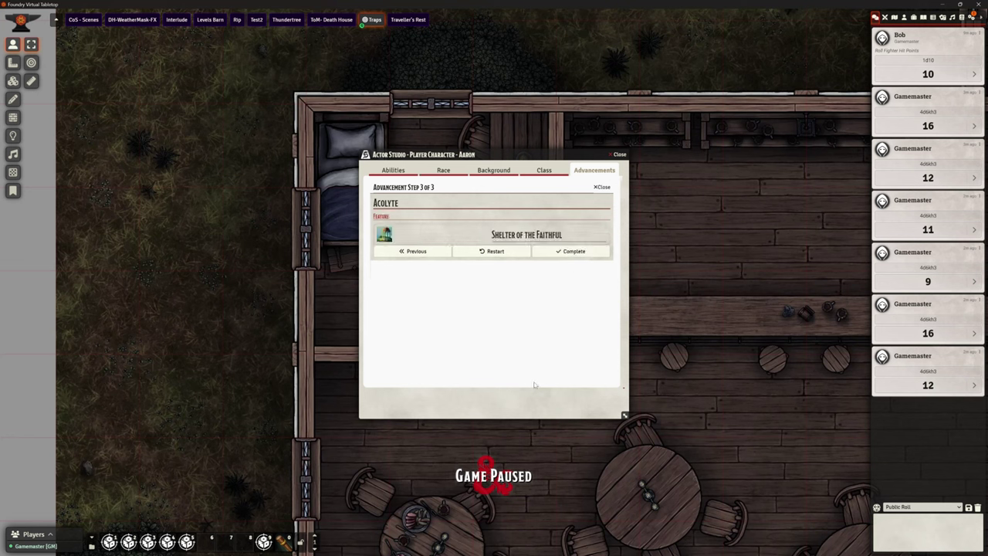
pyautogui.click(552, 250)
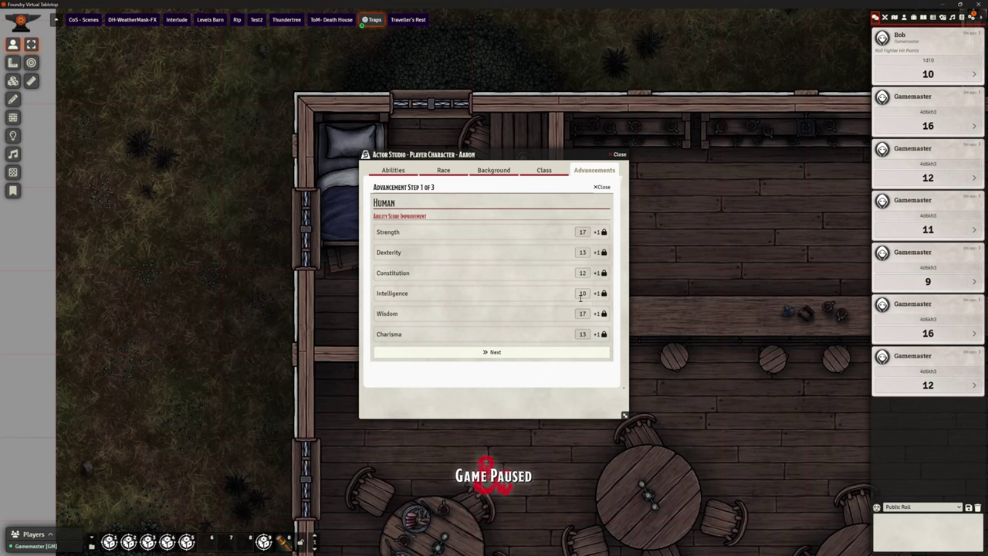
# Complete the Human advancements, accepting the ability increases and Medium size and choosing Dwarvish as the additional language.
pyautogui.click(509, 354)
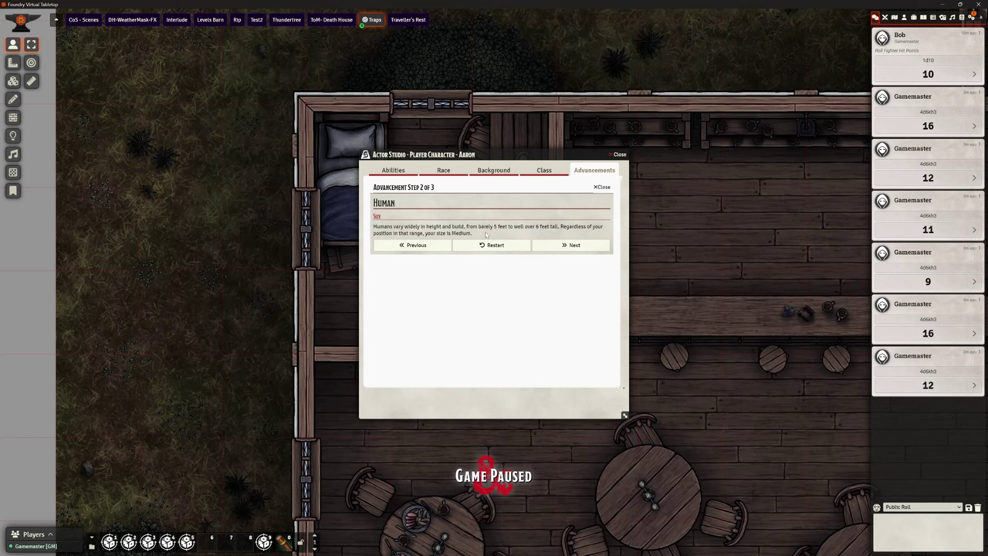
pyautogui.click(565, 245)
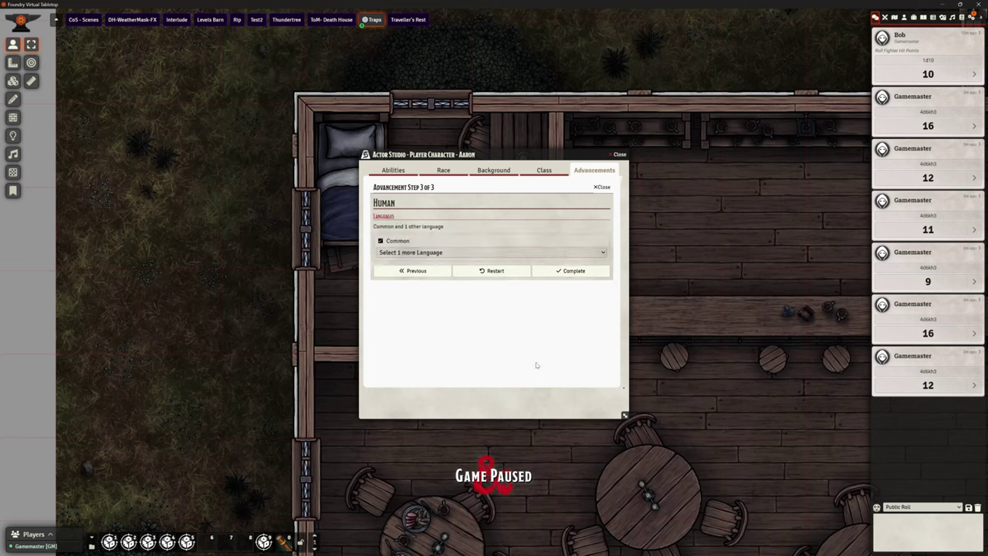
pyautogui.click(422, 252)
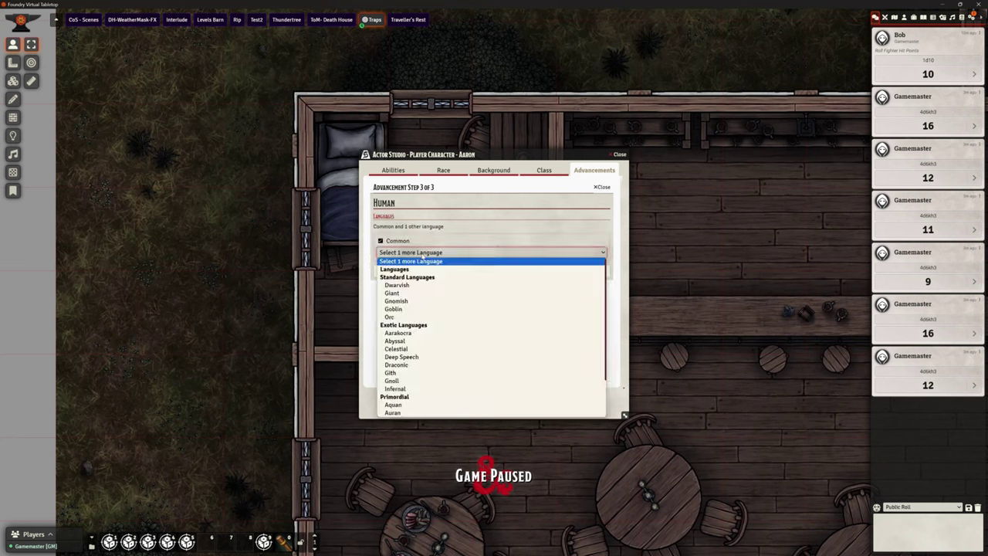
pyautogui.click(422, 286)
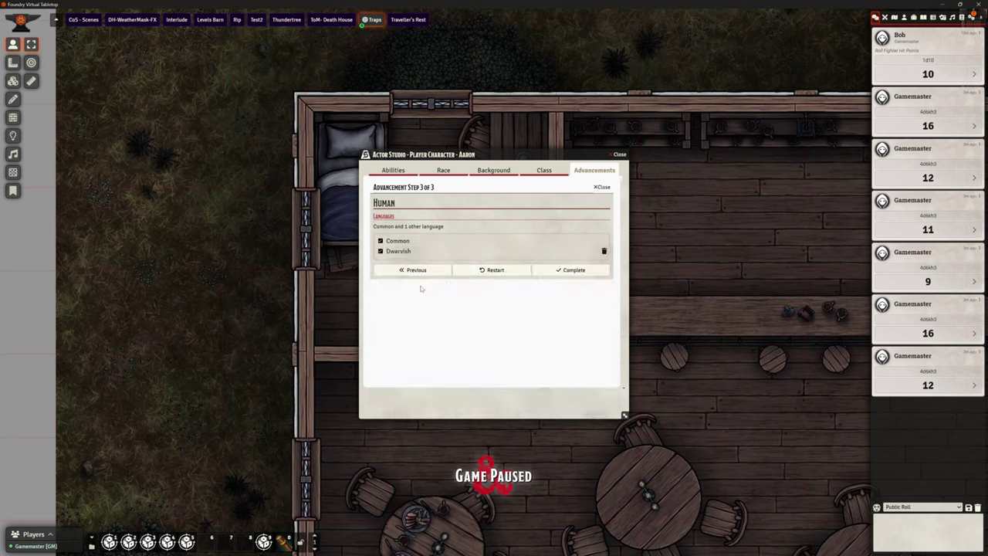
pyautogui.click(564, 270)
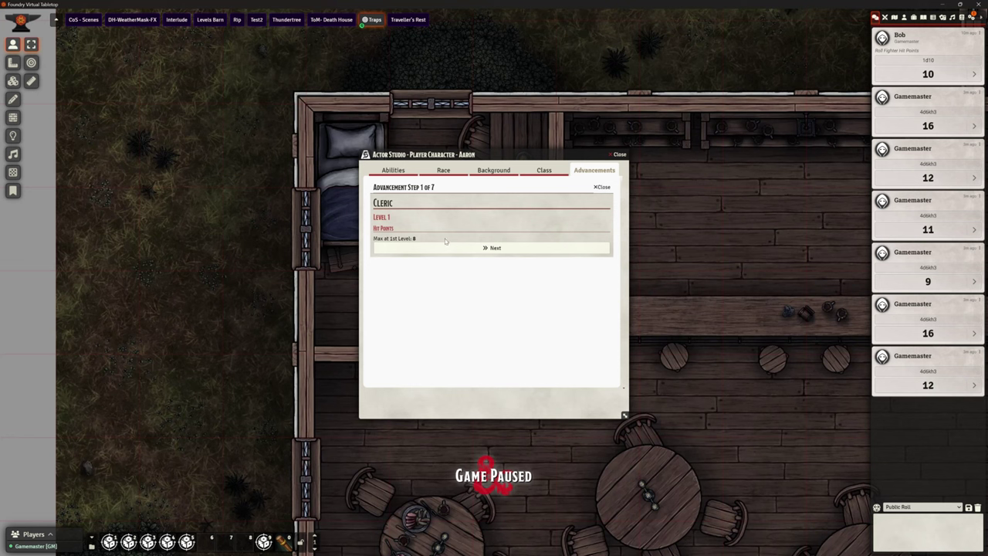
# Accept the Cleric's level 1 hit points and saving throws and choose Medicine and Persuasion as skill proficiencies.
pyautogui.click(491, 248)
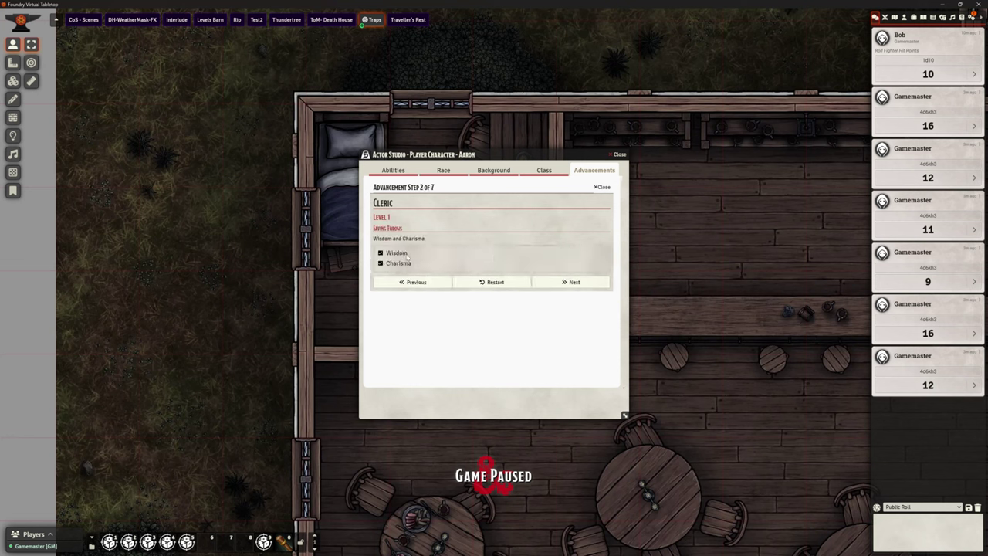
pyautogui.click(569, 282)
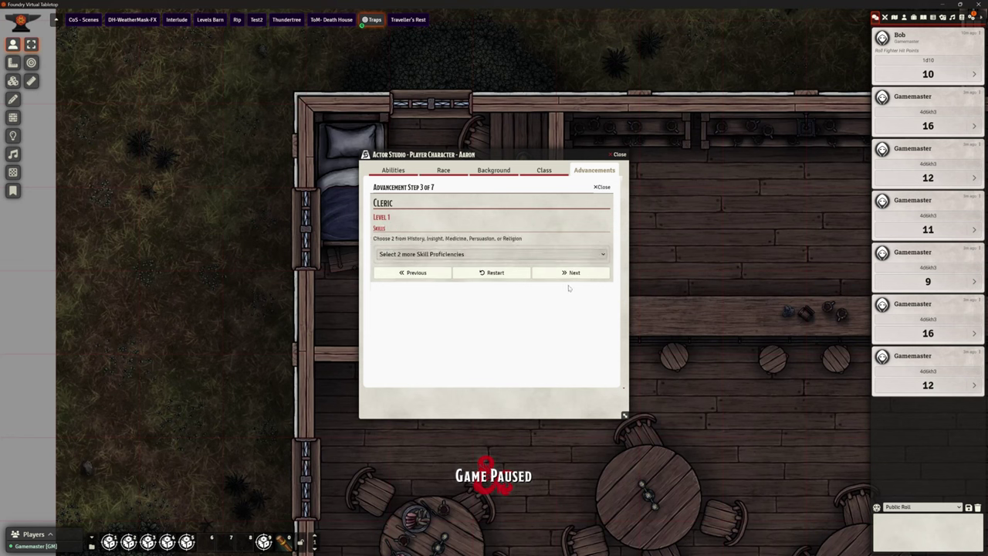
pyautogui.click(450, 256)
pyautogui.click(452, 287)
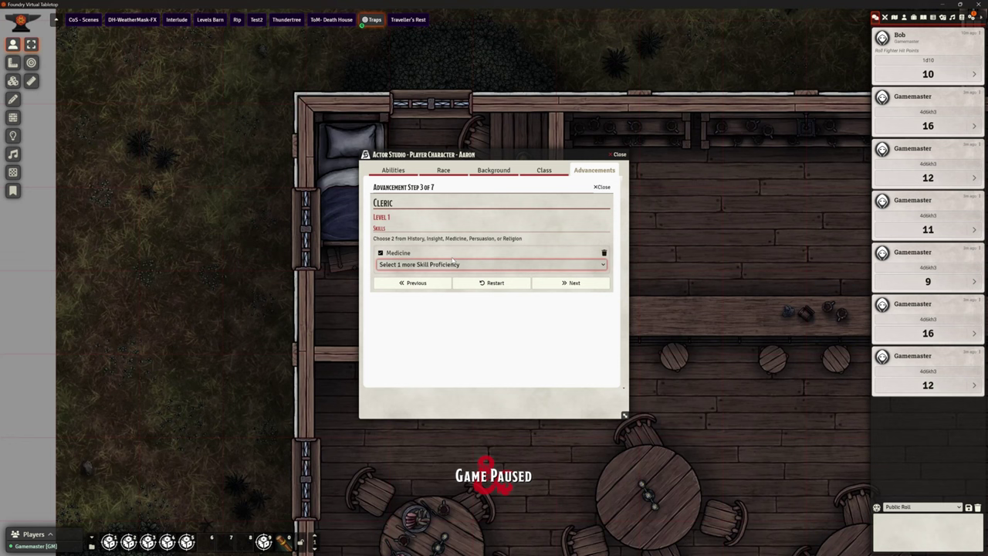
pyautogui.click(455, 264)
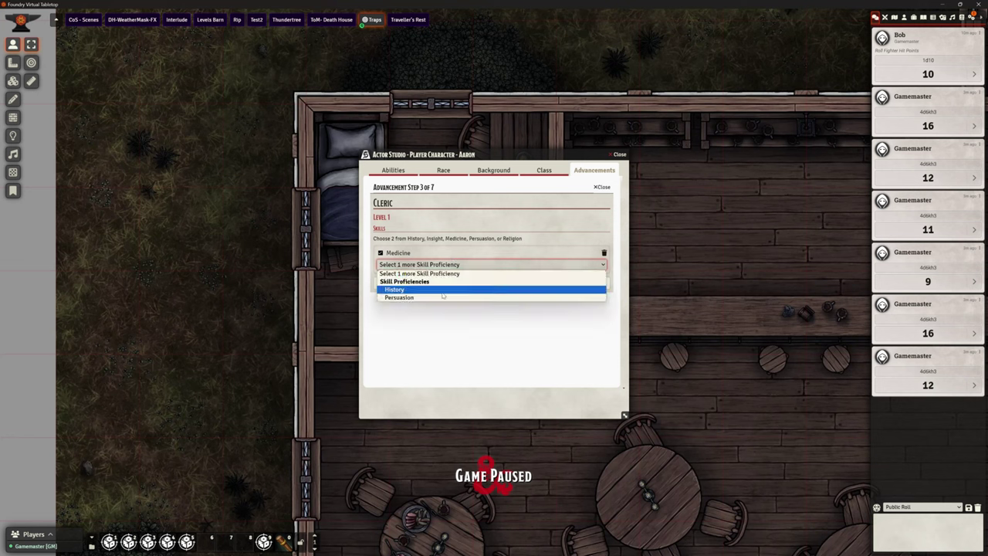
pyautogui.click(442, 296)
pyautogui.click(560, 282)
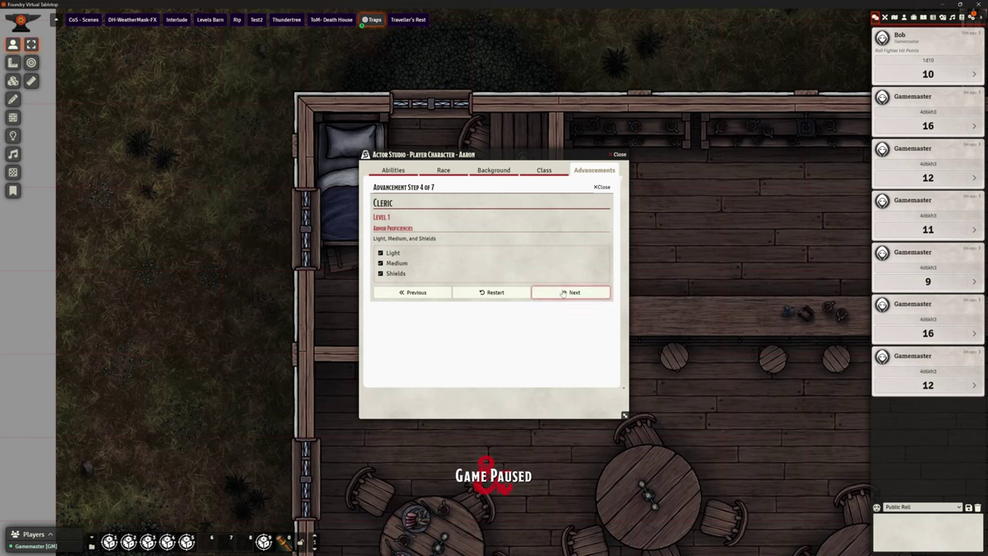
# Accept the remaining Cleric proficiencies, features and cantrips known, and complete the Life Domain level 1 advancements.
pyautogui.click(569, 292)
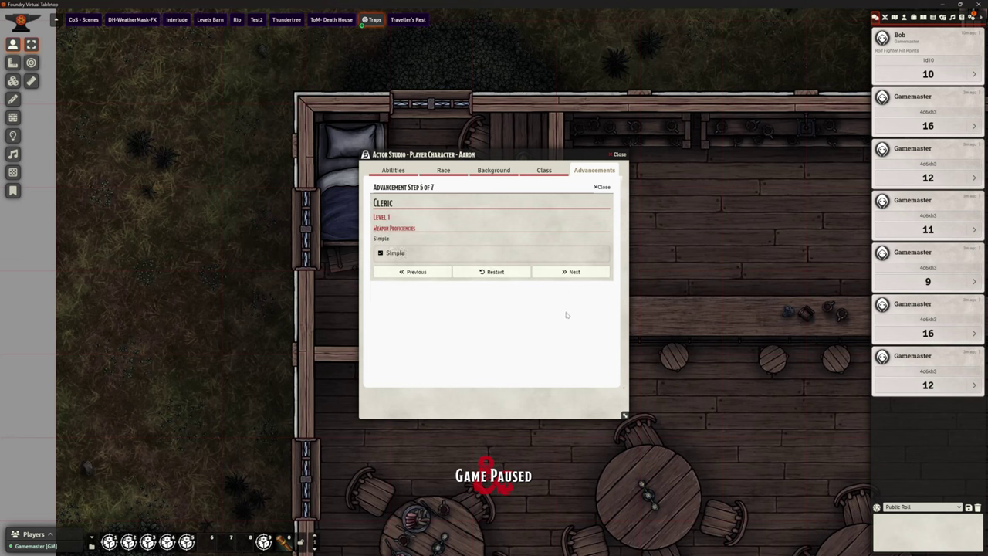
pyautogui.click(570, 272)
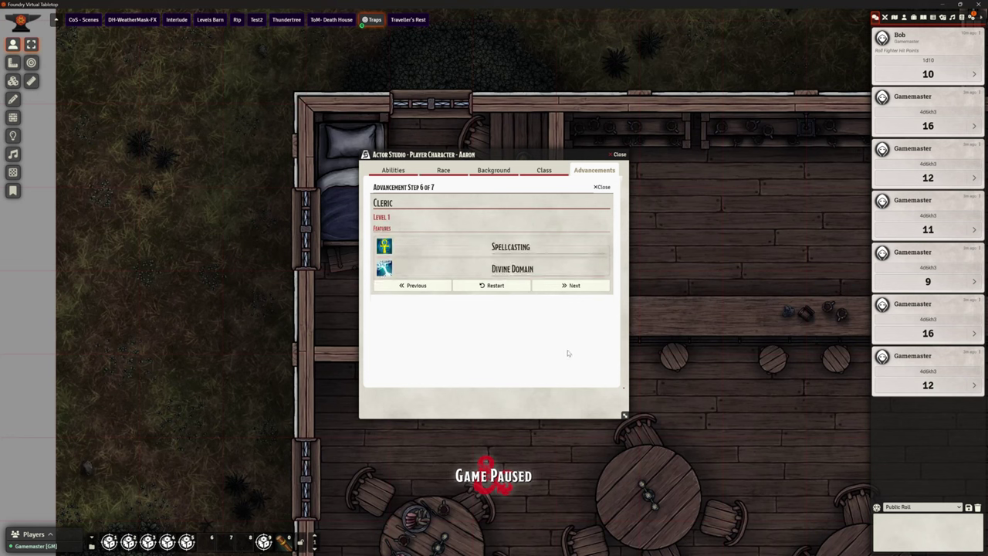
pyautogui.click(566, 286)
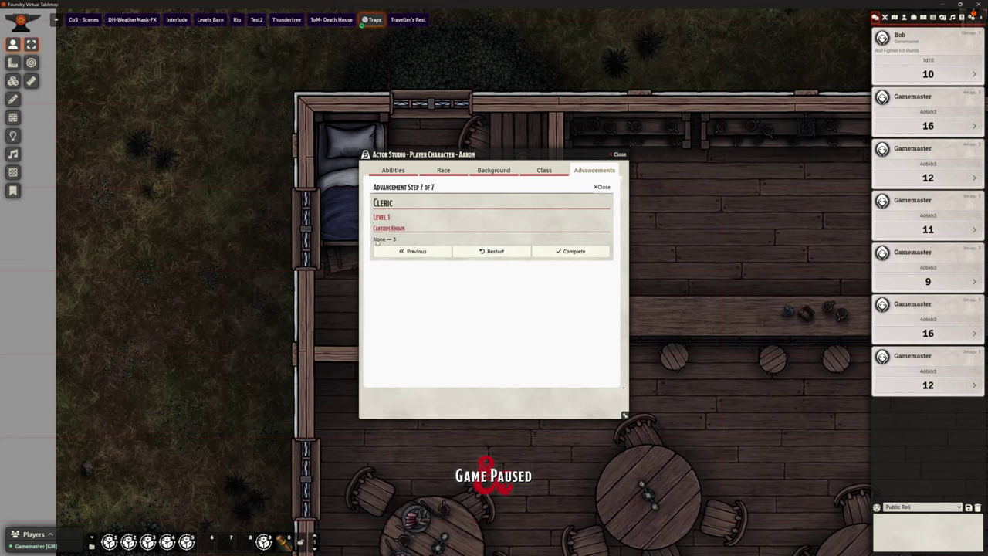
pyautogui.click(572, 253)
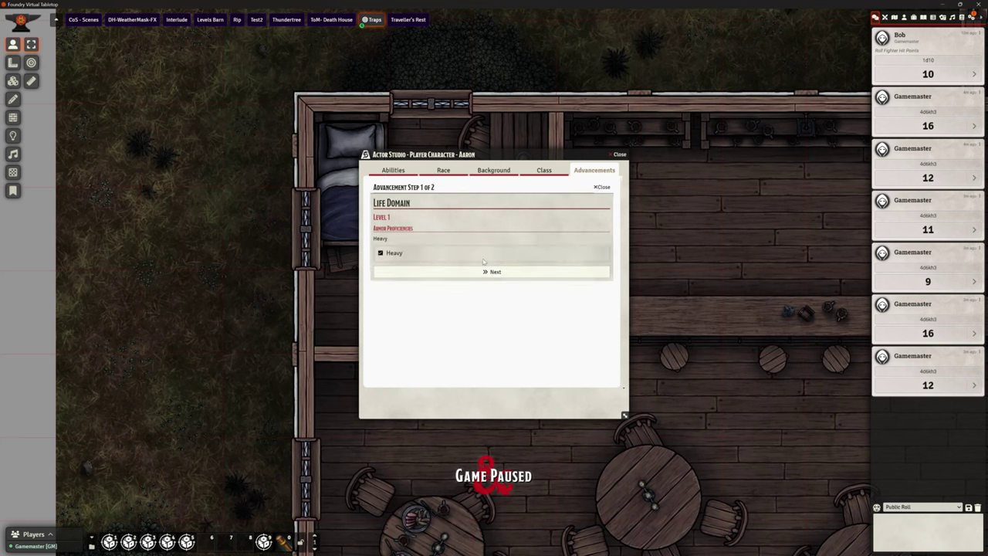
pyautogui.click(471, 272)
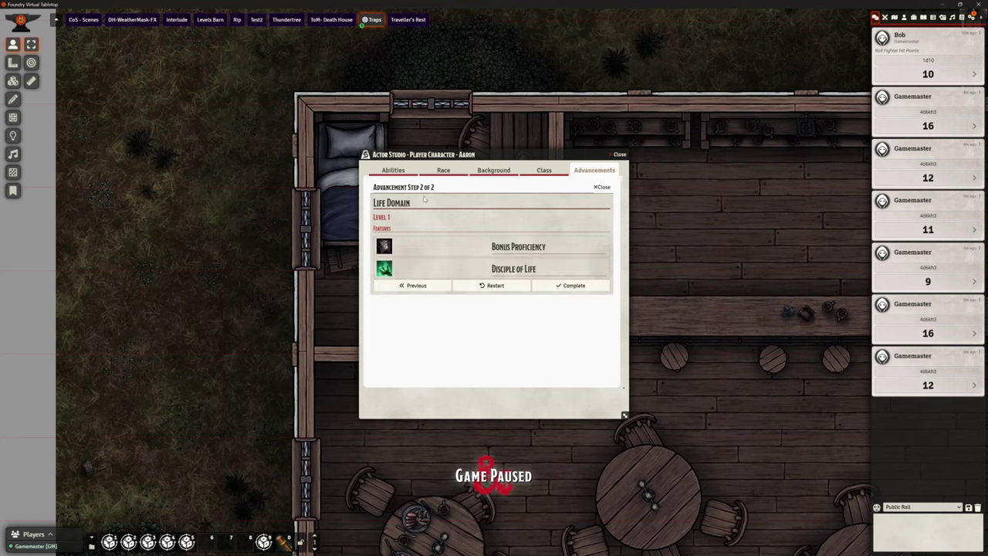
pyautogui.click(571, 287)
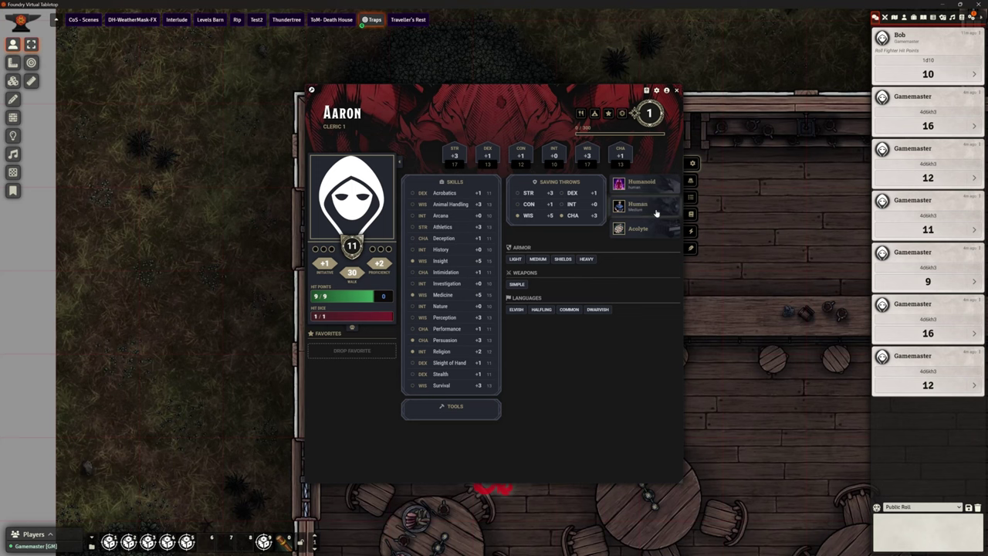
# Review the new character's inventory, features, spells and effects, and return to the character details.
pyautogui.click(691, 180)
pyautogui.click(691, 197)
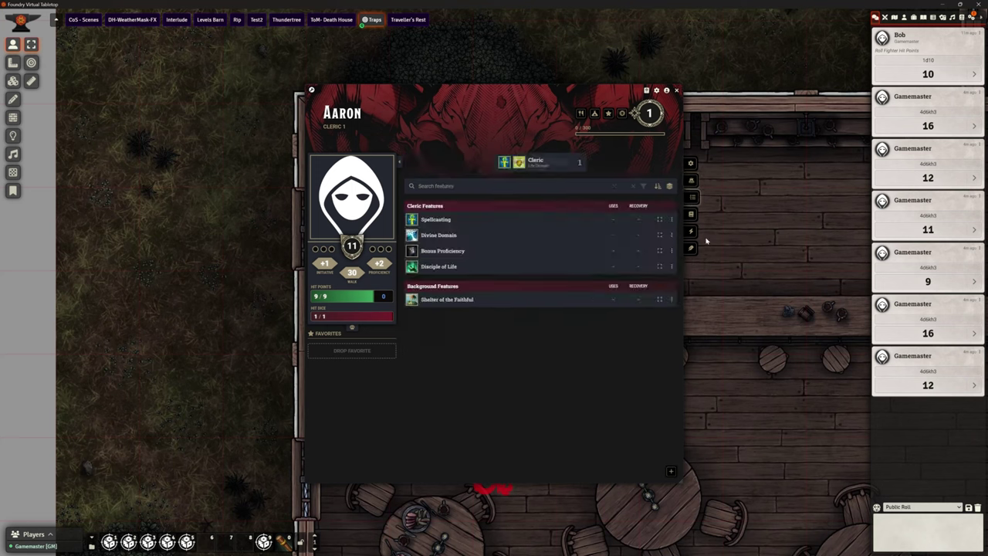
pyautogui.click(690, 214)
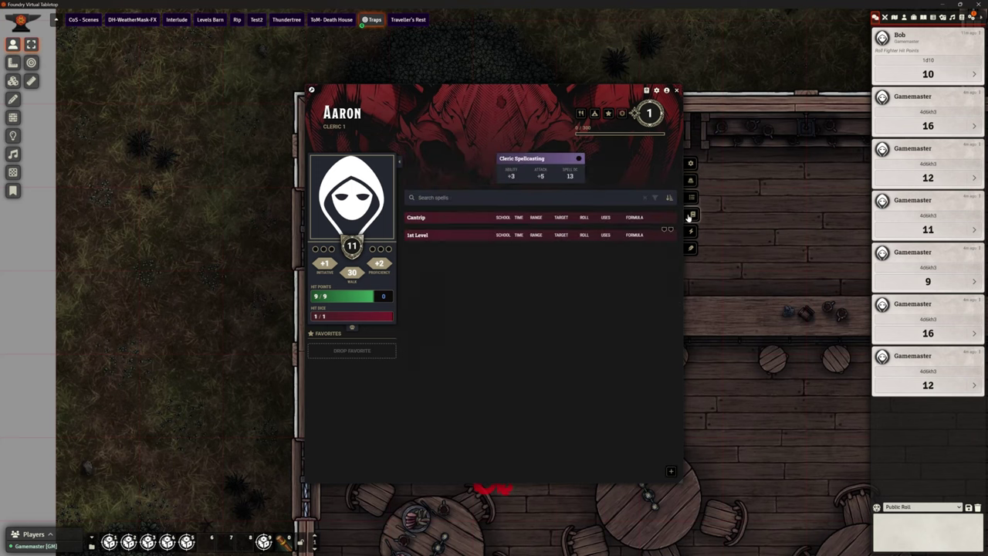
pyautogui.click(691, 231)
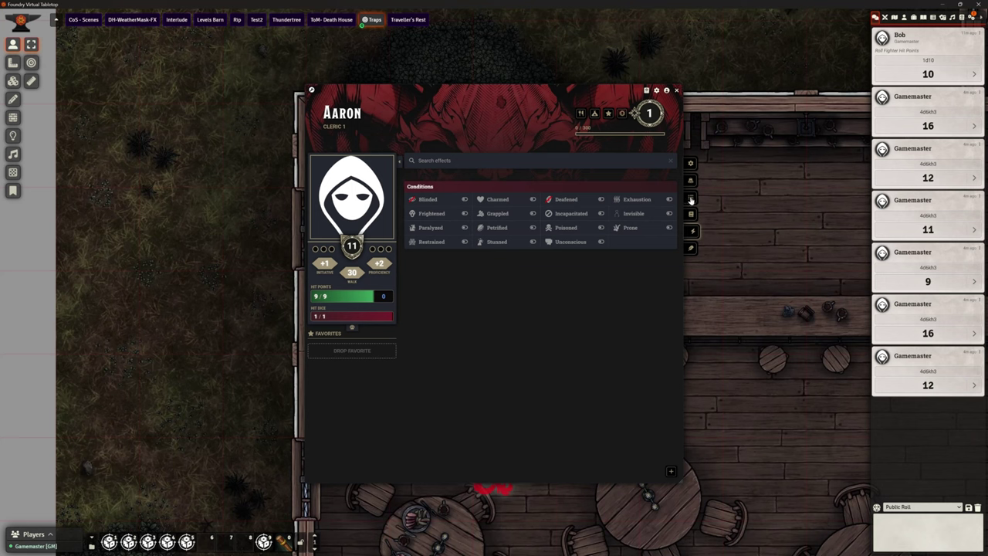
pyautogui.click(691, 164)
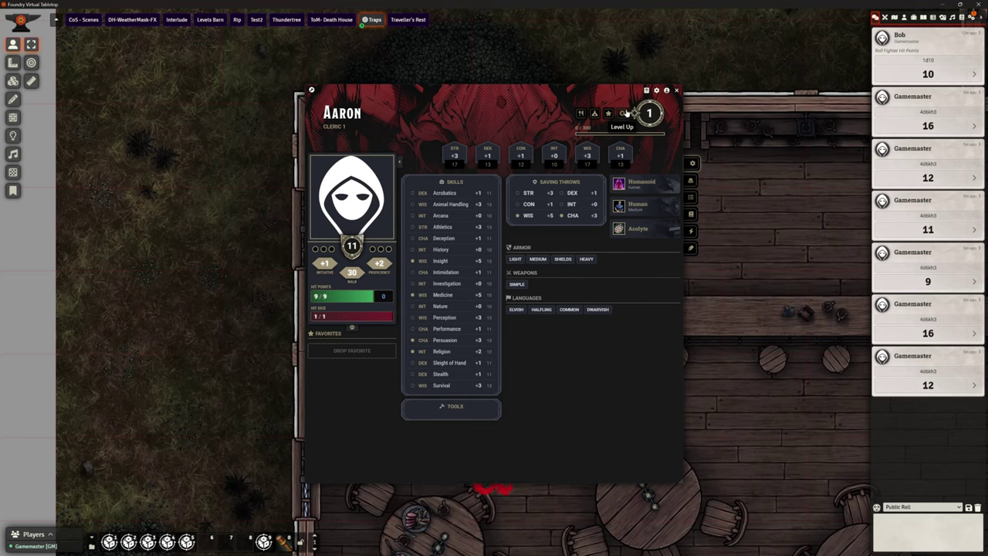
# Level up the character's existing Cleric class to level 2 and apply the update.
pyautogui.click(622, 114)
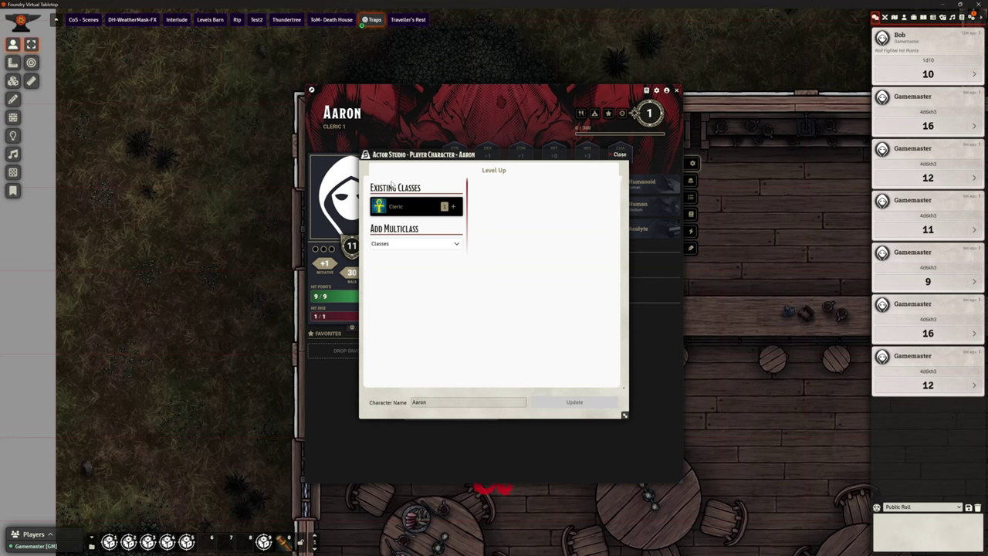
pyautogui.click(433, 244)
pyautogui.click(548, 266)
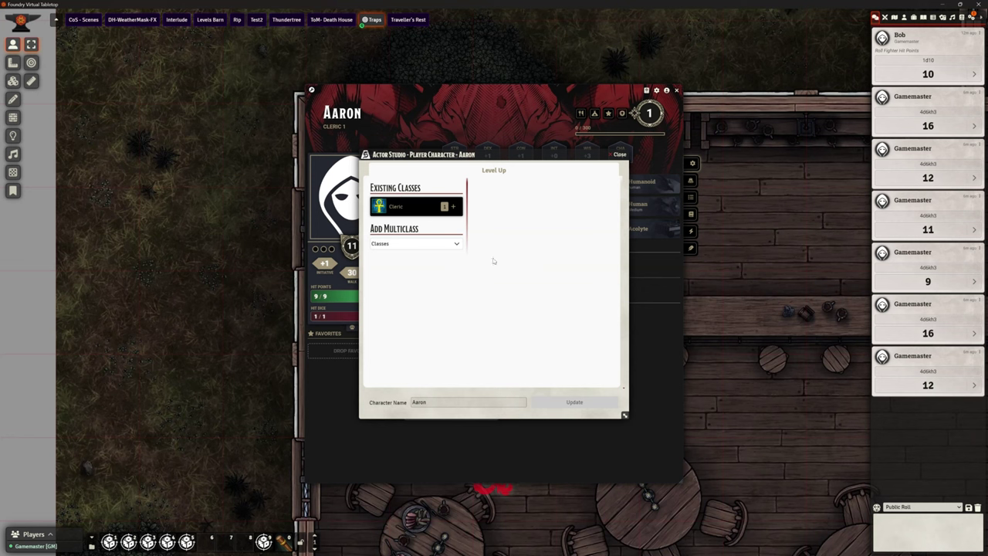
pyautogui.click(444, 207)
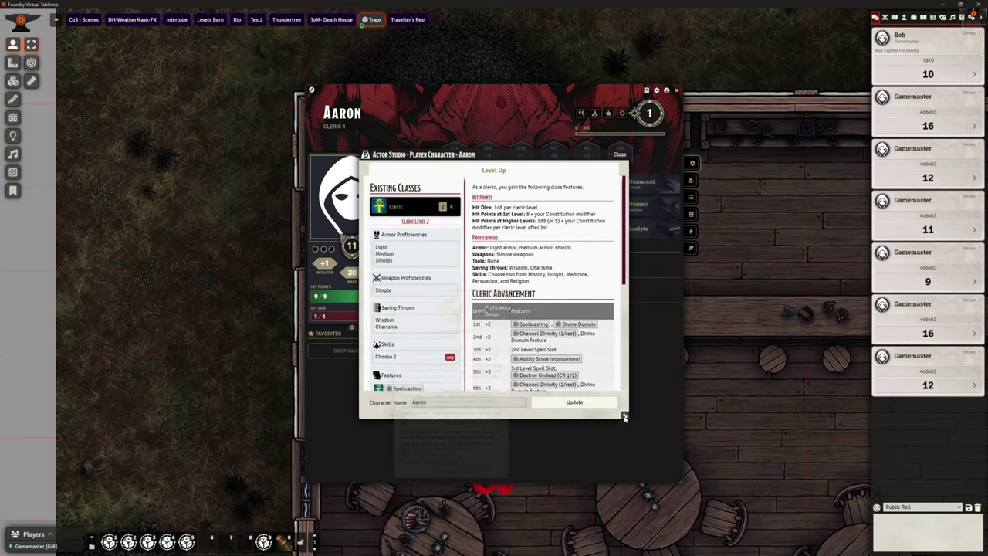
pyautogui.moveTo(625, 417); pyautogui.dragTo(678, 531)
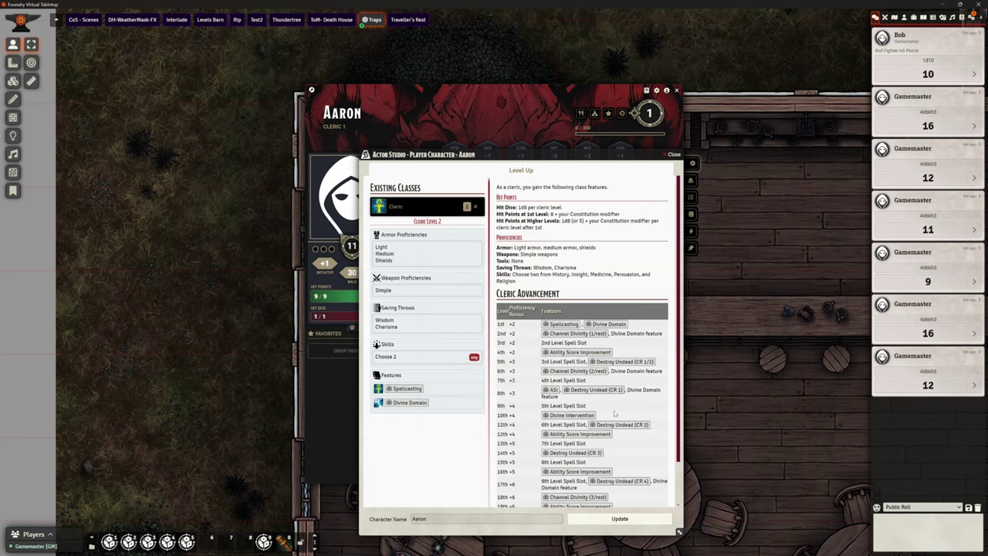
pyautogui.click(619, 518)
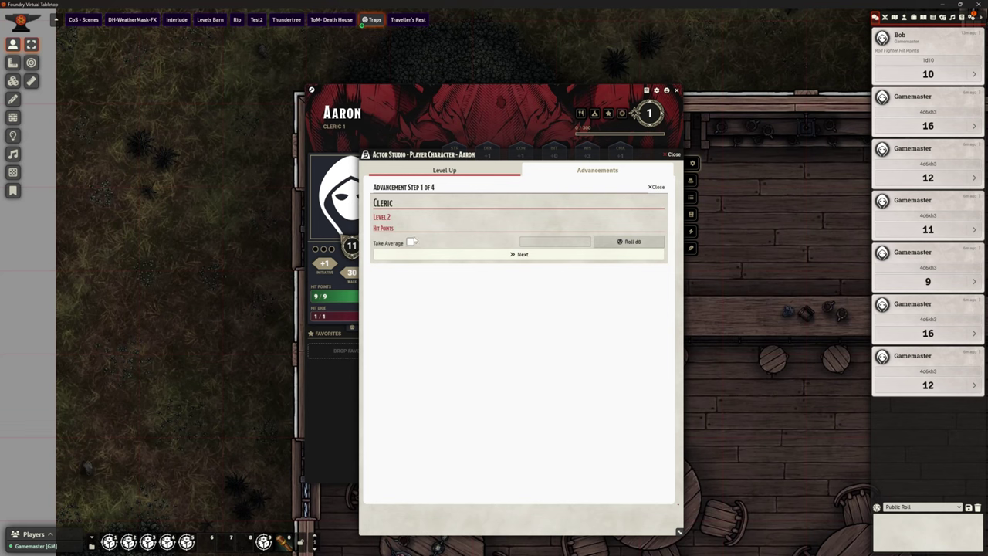
# Roll the d8 for level 2 hit points and complete the Cleric and Life Domain level 2 advancements.
pyautogui.click(410, 242)
pyautogui.click(410, 242)
pyautogui.click(632, 242)
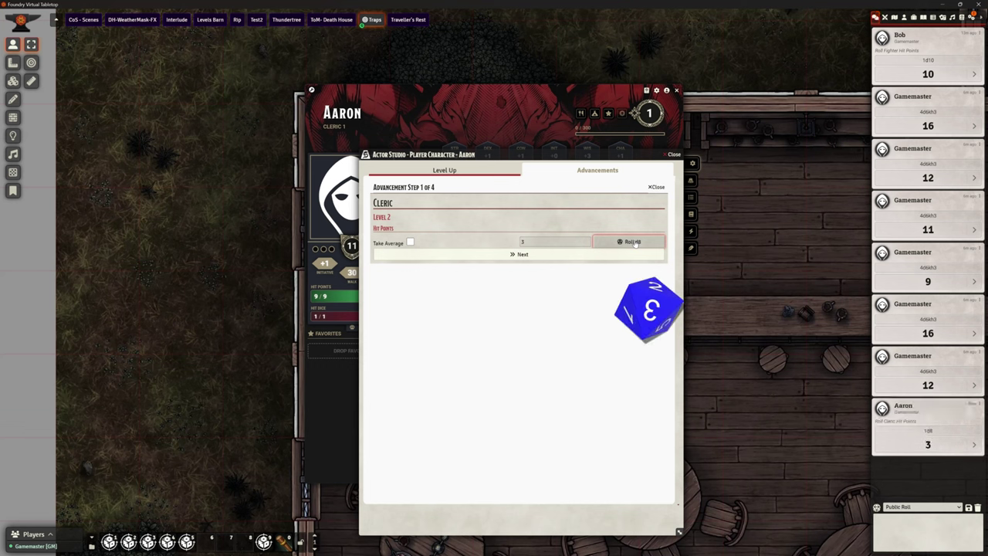
pyautogui.click(552, 257)
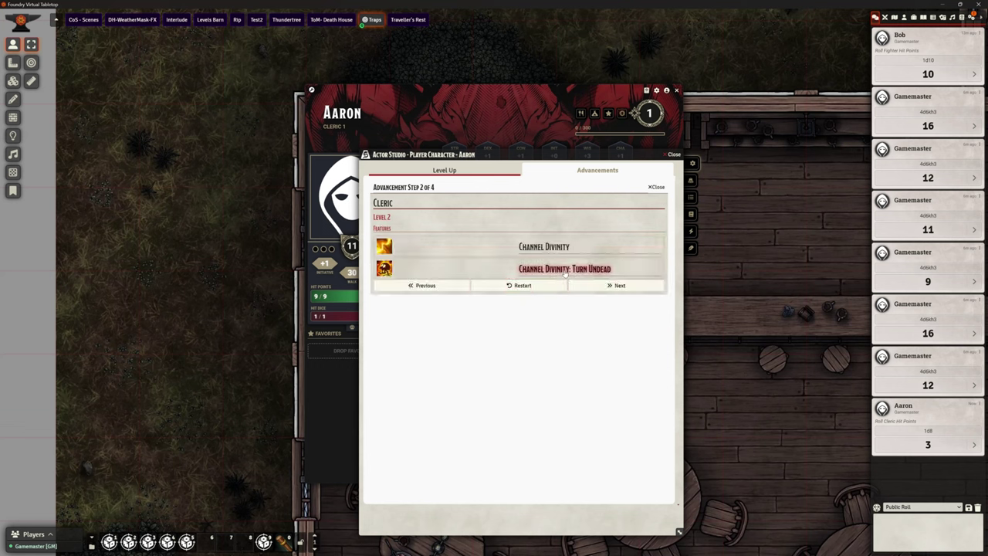
pyautogui.click(611, 285)
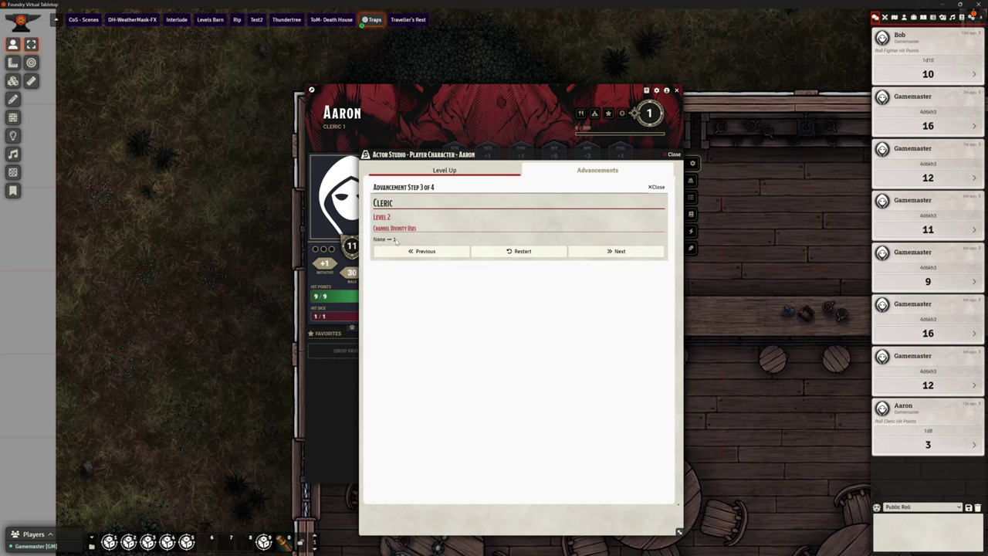
pyautogui.click(625, 251)
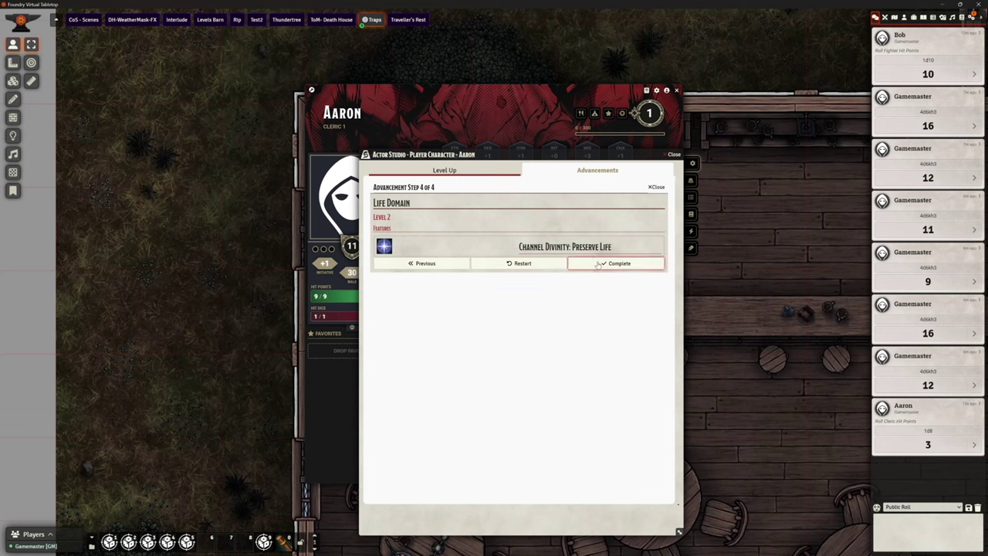
pyautogui.click(607, 264)
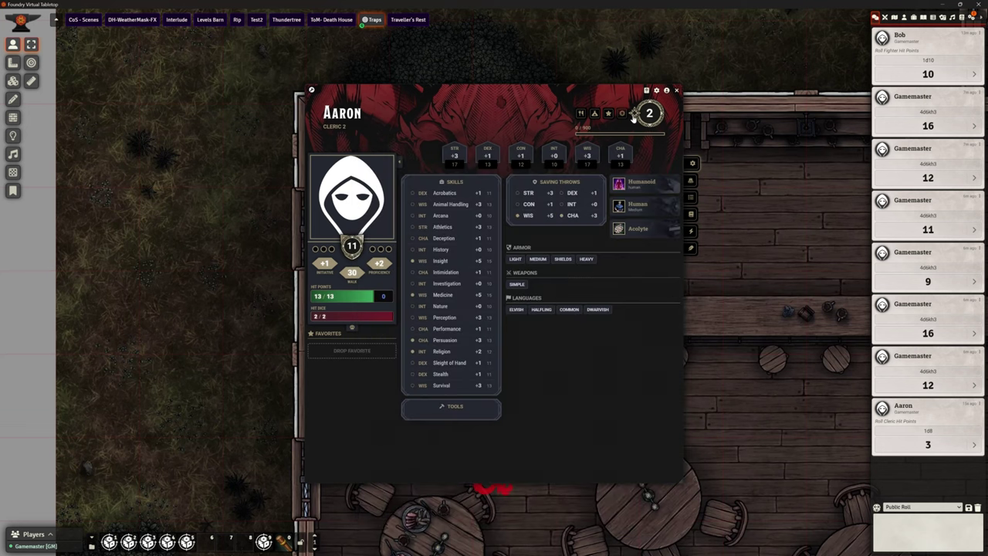
# Review the level 2 character's features, reading the Channel Divinity: Preserve Life and Turn Undead descriptions.
pyautogui.click(691, 198)
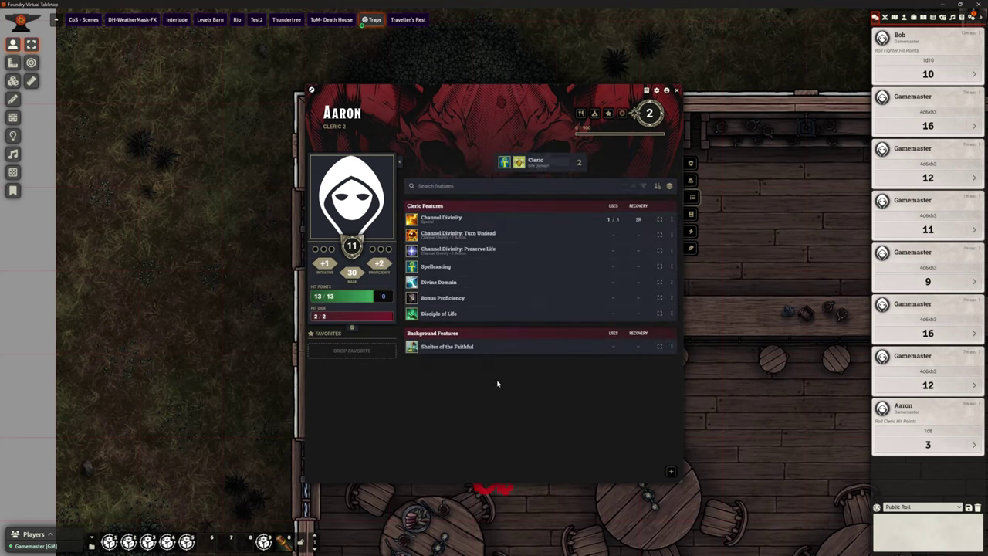
pyautogui.moveTo(444, 255)
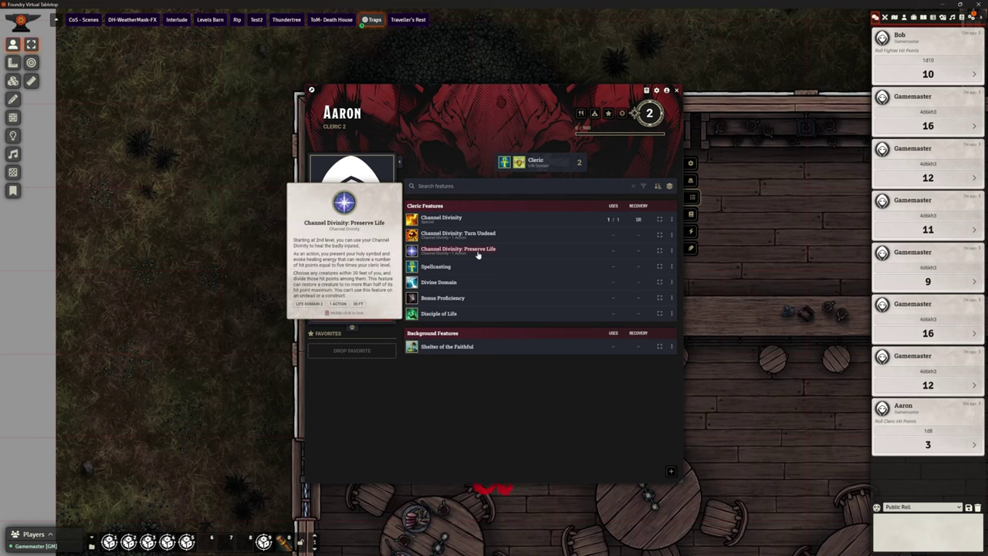
pyautogui.moveTo(473, 236)
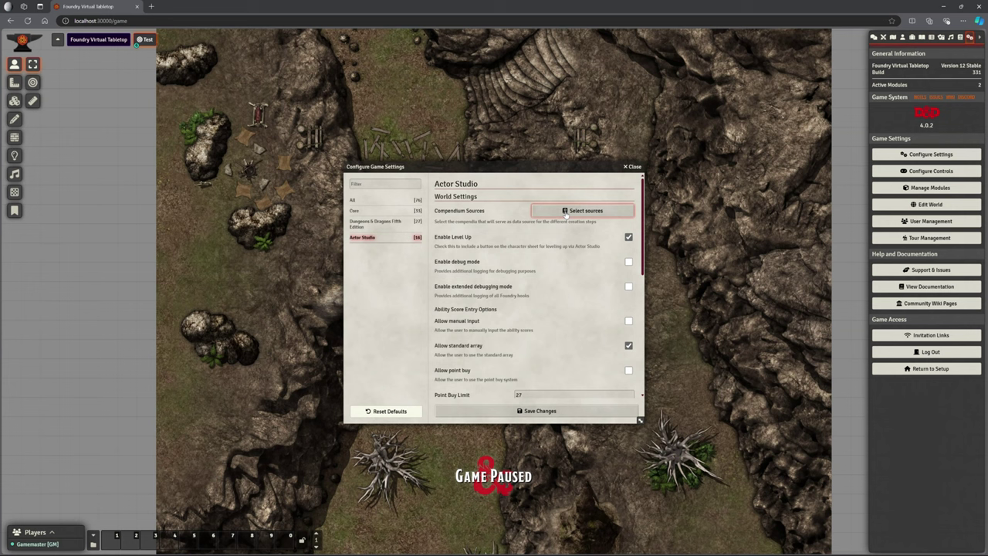
# Look through the Dungeons & Dragons Fifth Edition and Core game settings and return to the Actor Studio settings.
pyautogui.click(377, 227)
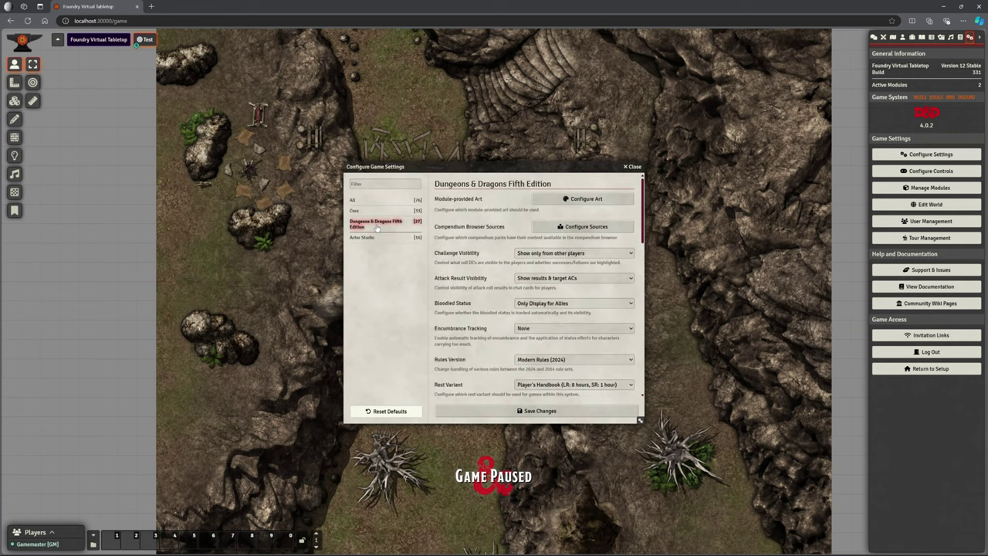
pyautogui.click(355, 211)
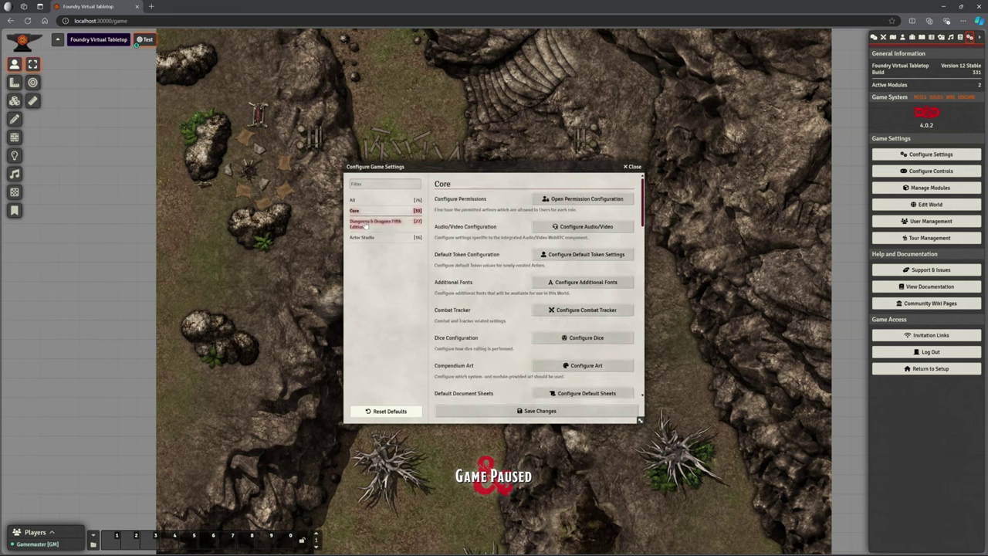
pyautogui.click(367, 225)
pyautogui.click(363, 238)
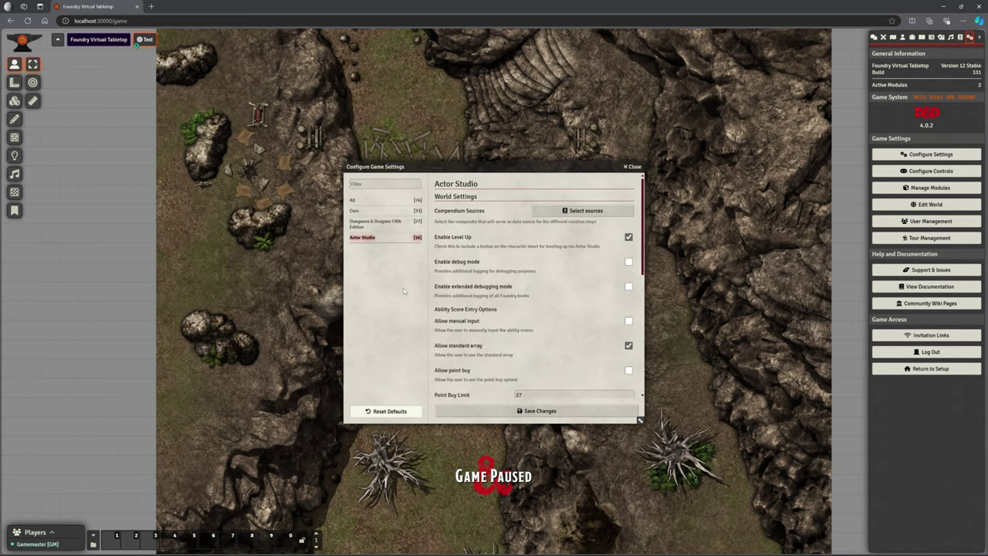
# Review the selected Race, Class, Subclass and Background compendium sources for Actor Studio and save them.
pyautogui.click(572, 214)
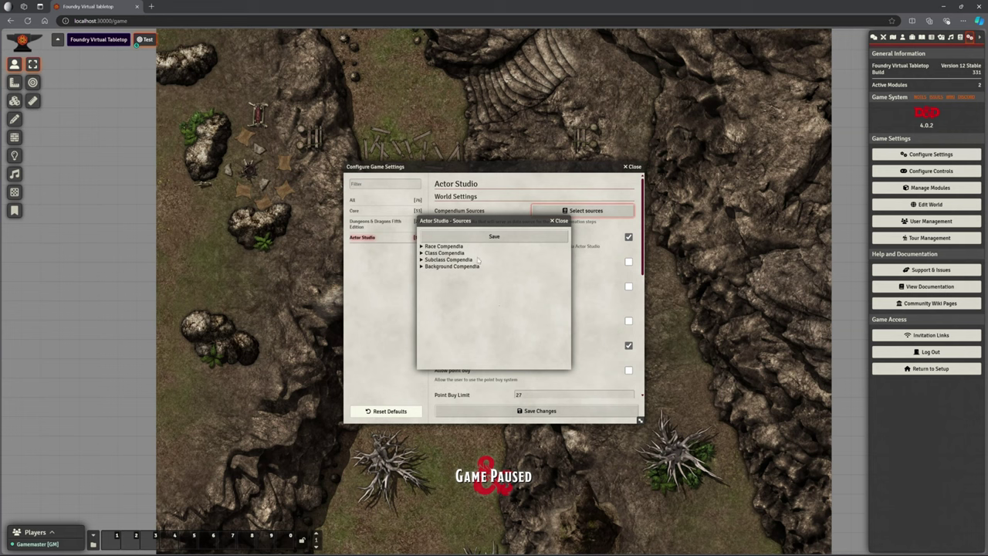
pyautogui.click(422, 246)
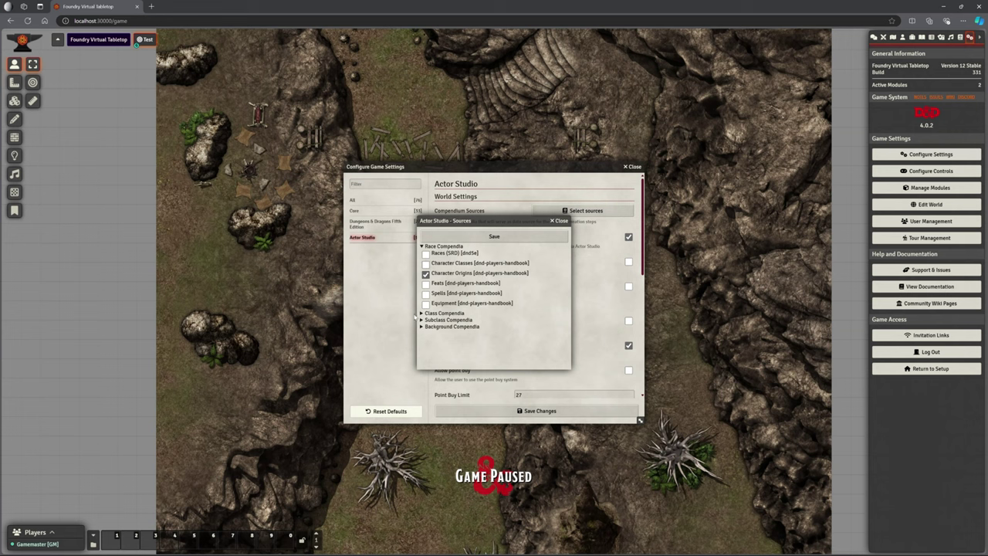
pyautogui.click(445, 312)
pyautogui.scroll(-1, 486, 301)
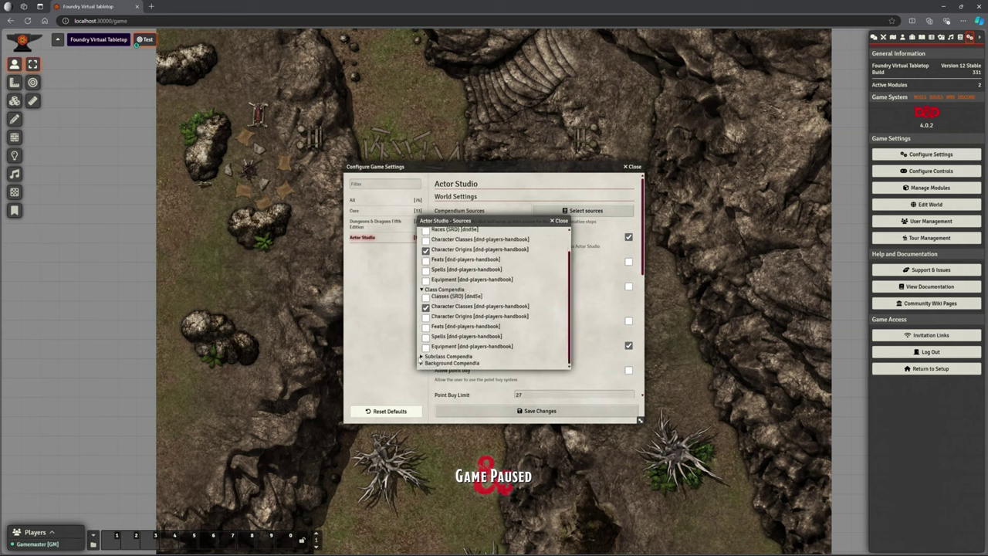
pyautogui.click(432, 356)
pyautogui.scroll(-2, 490, 312)
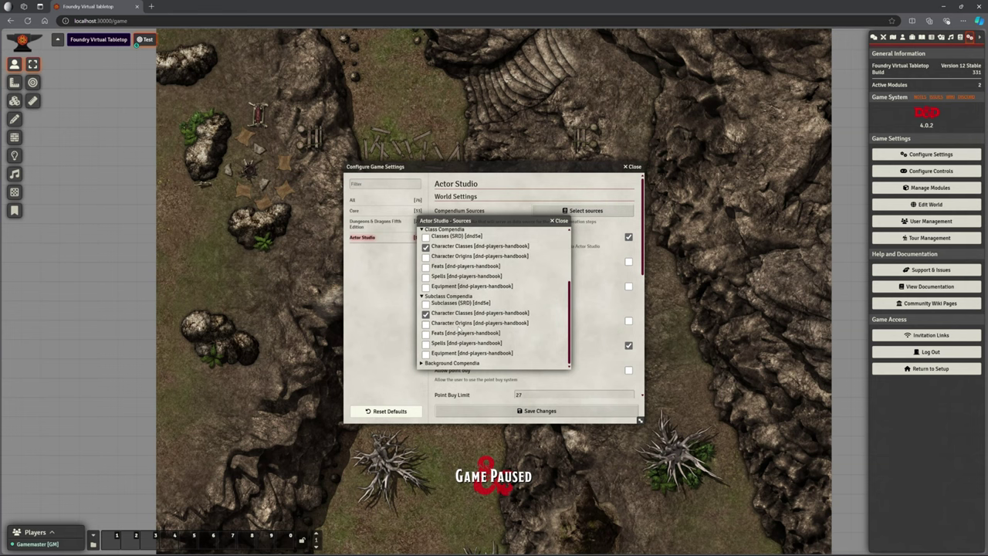
pyautogui.click(440, 314)
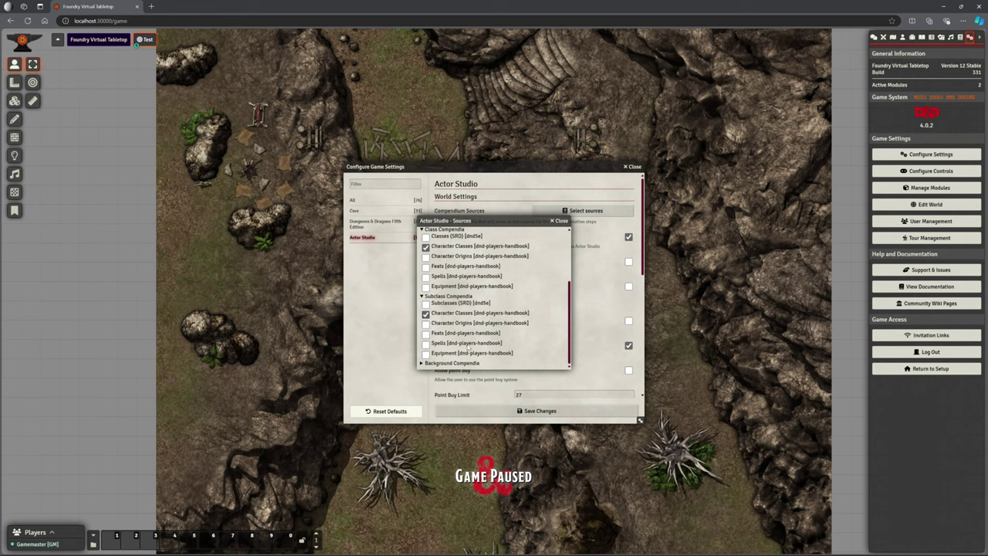
pyautogui.click(425, 363)
pyautogui.scroll(-2, 463, 339)
pyautogui.click(462, 329)
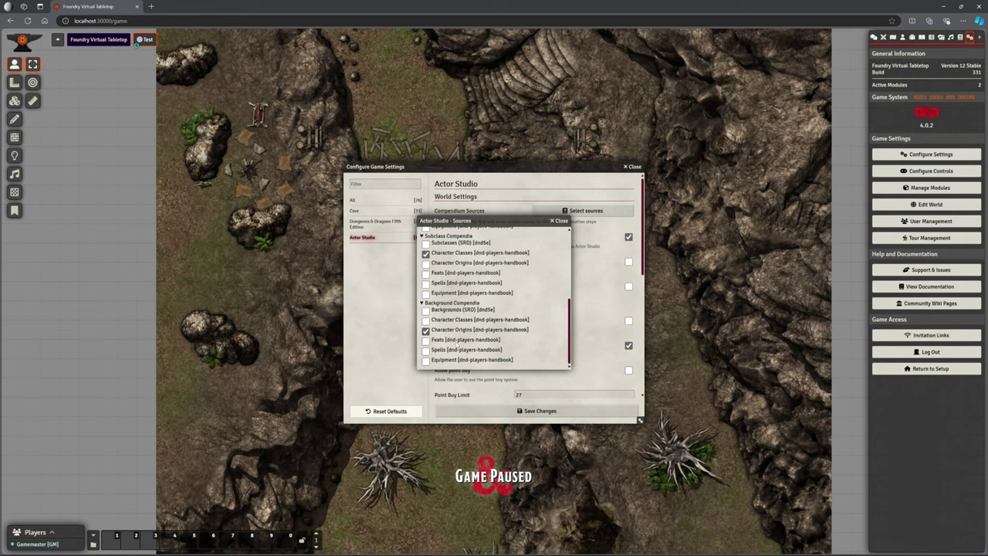
pyautogui.scroll(5, 485, 351)
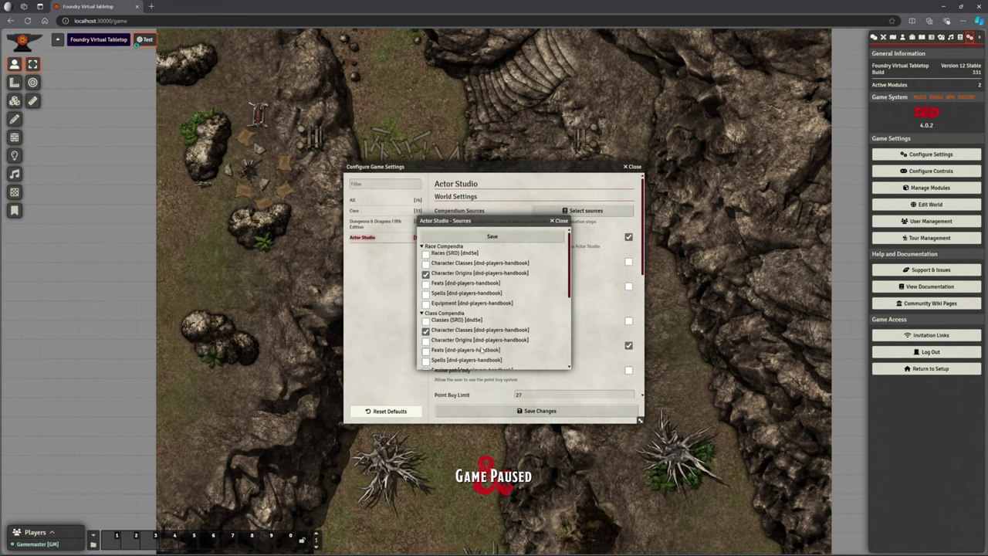
pyautogui.click(510, 237)
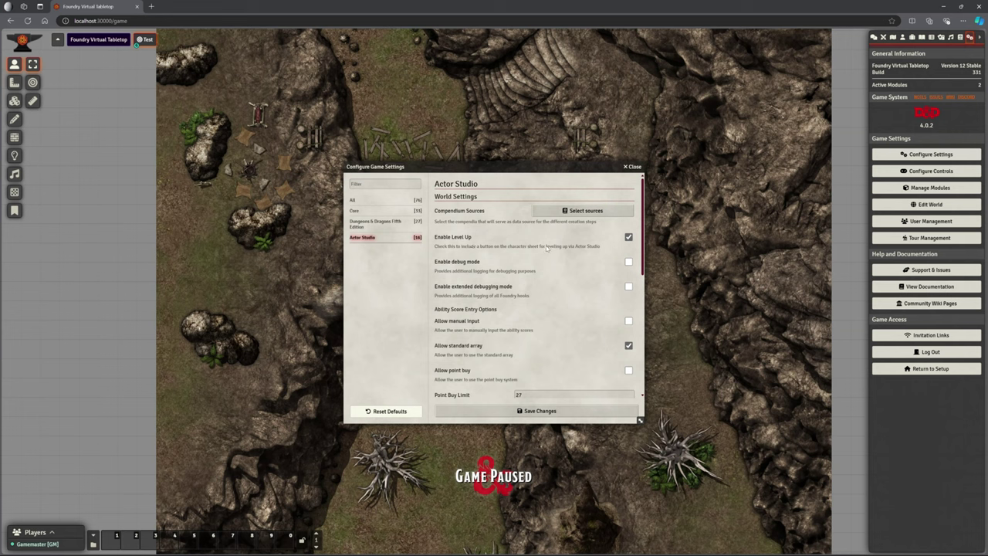
# Enable Milestone Levelling in the Actor Studio settings and save the changes.
pyautogui.scroll(-2, 582, 347)
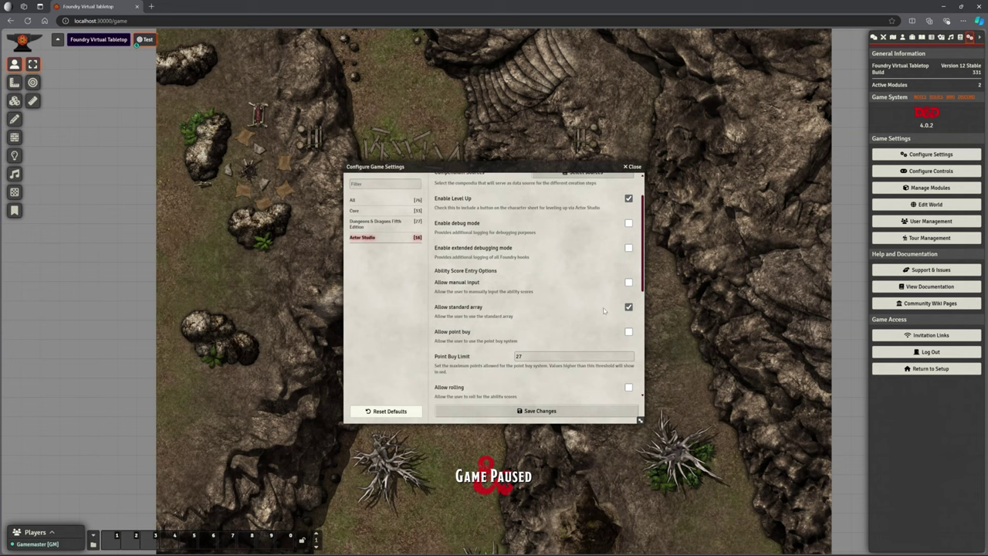
pyautogui.scroll(-5, 598, 305)
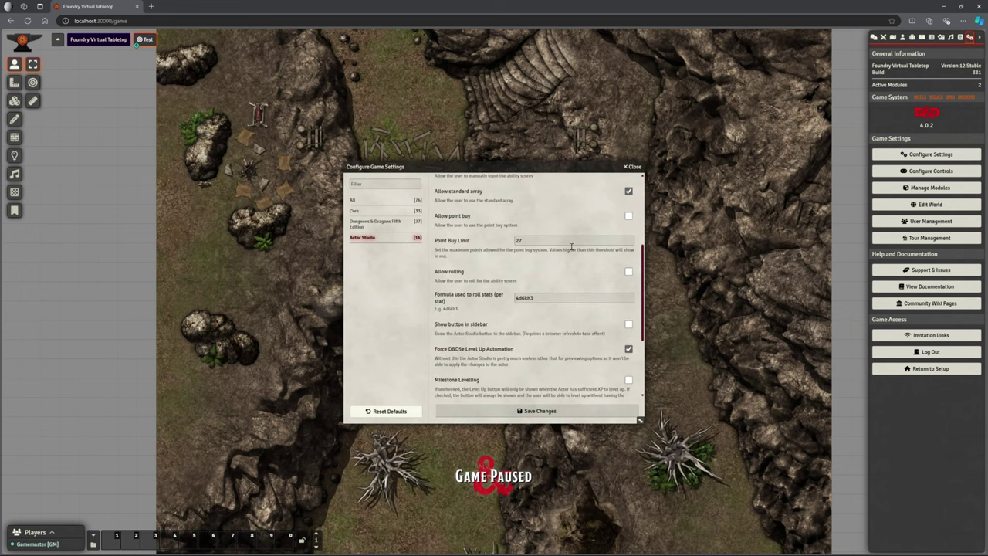
pyautogui.scroll(-3, 571, 270)
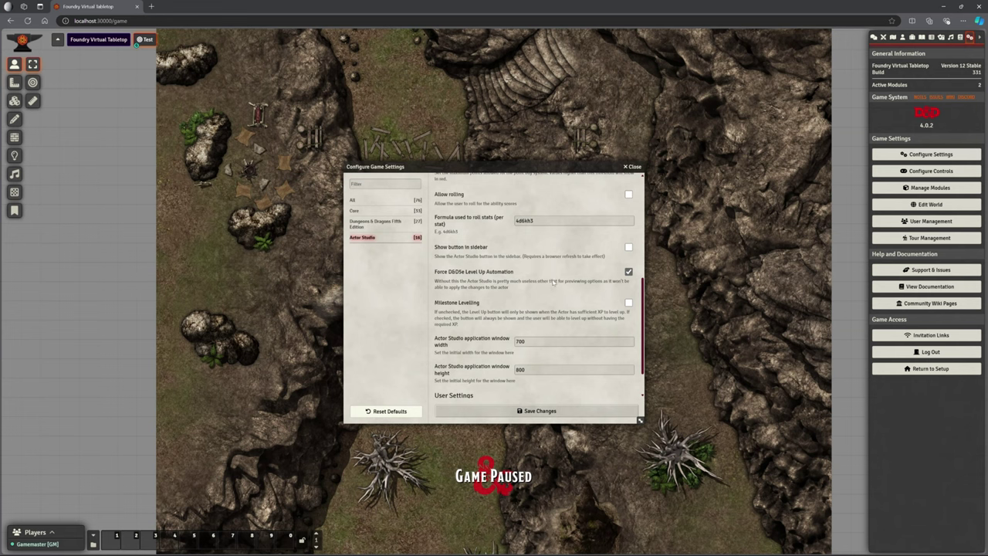
pyautogui.scroll(-1, 553, 282)
pyautogui.scroll(-1, 554, 255)
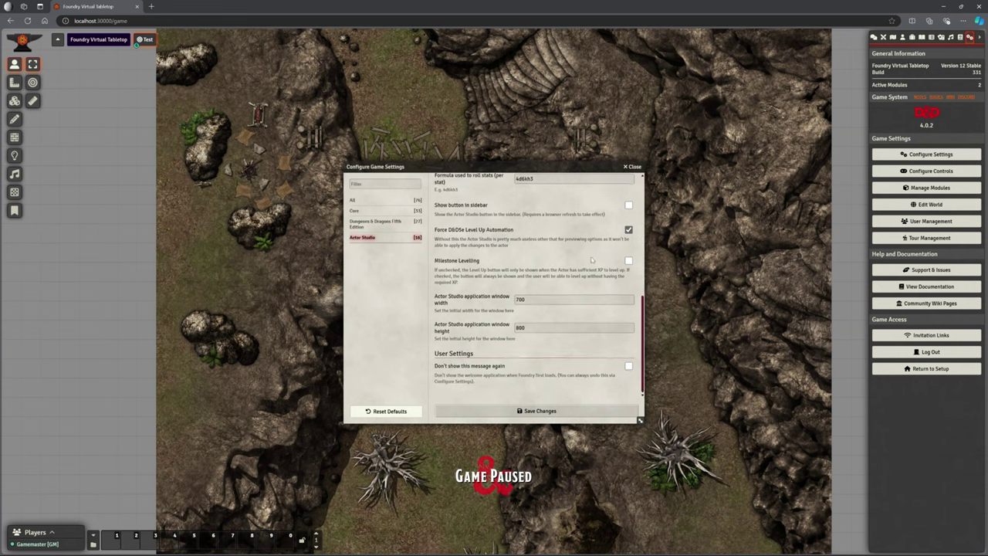
pyautogui.click(628, 262)
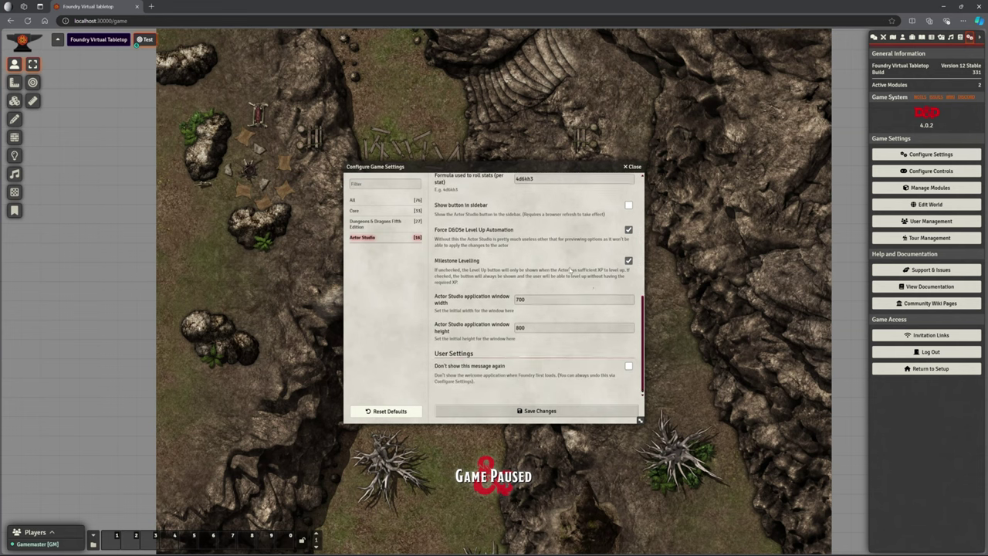
pyautogui.click(571, 414)
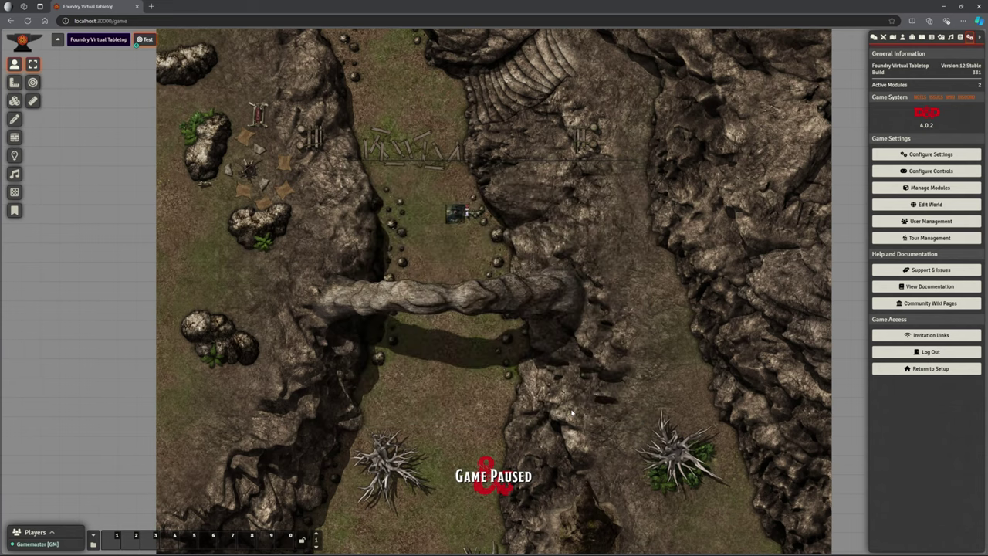
pyautogui.scroll(5, 559, 265)
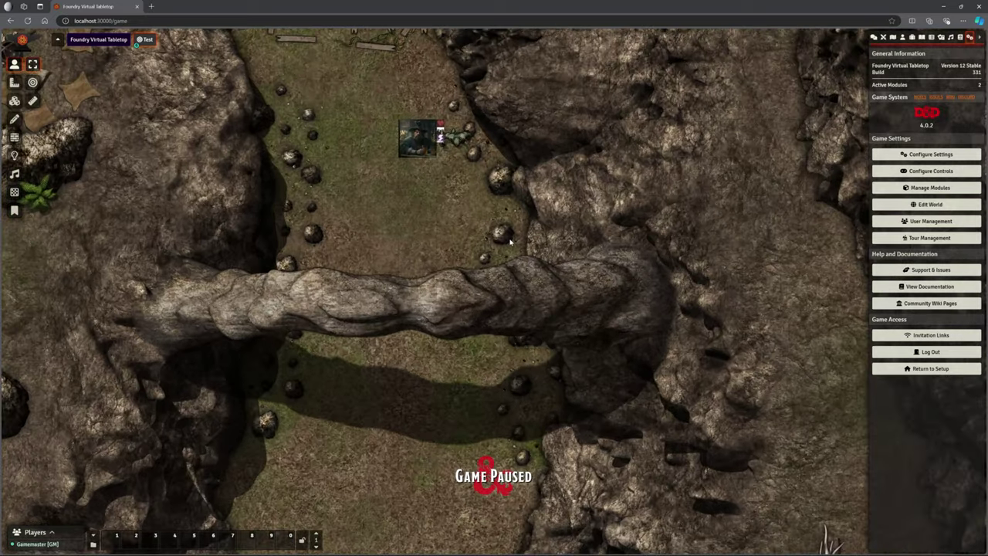
pyautogui.scroll(5, 550, 370)
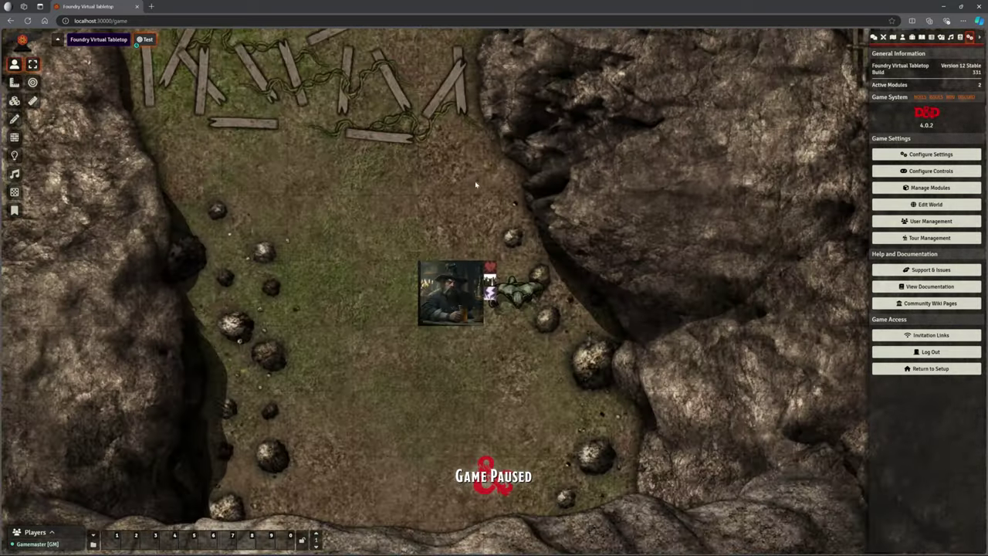
pyautogui.moveTo(469, 169); pyautogui.dragTo(565, 355)
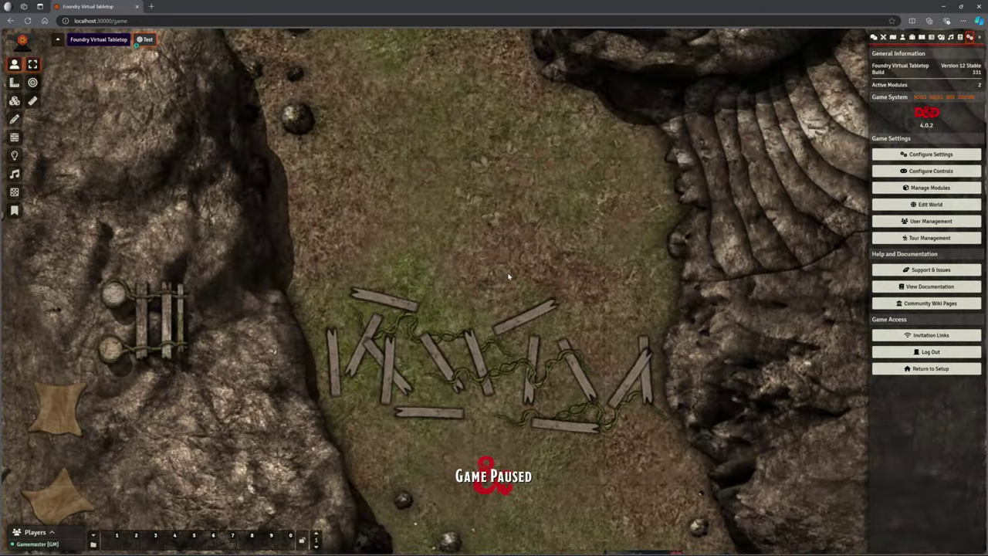
# Start a new Player Character actor, enter the character's name, and open it in Actor Studio.
pyautogui.click(902, 37)
pyautogui.click(899, 53)
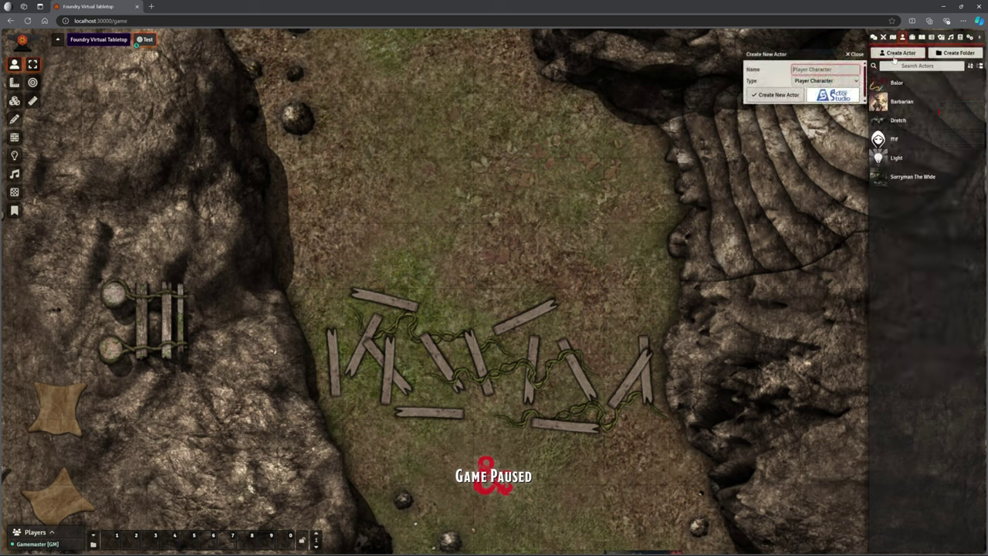
pyautogui.moveTo(812, 55); pyautogui.dragTo(523, 126)
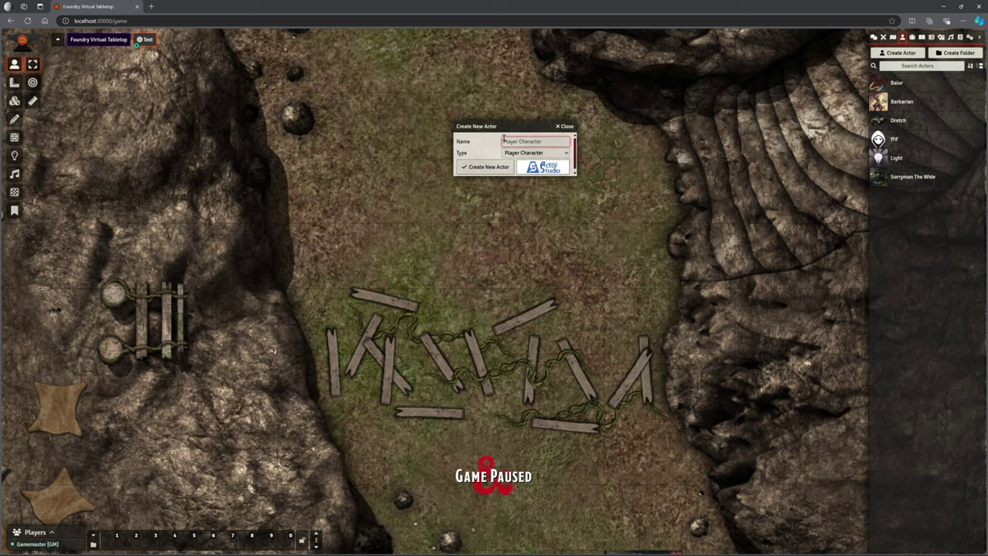
pyautogui.click(517, 140)
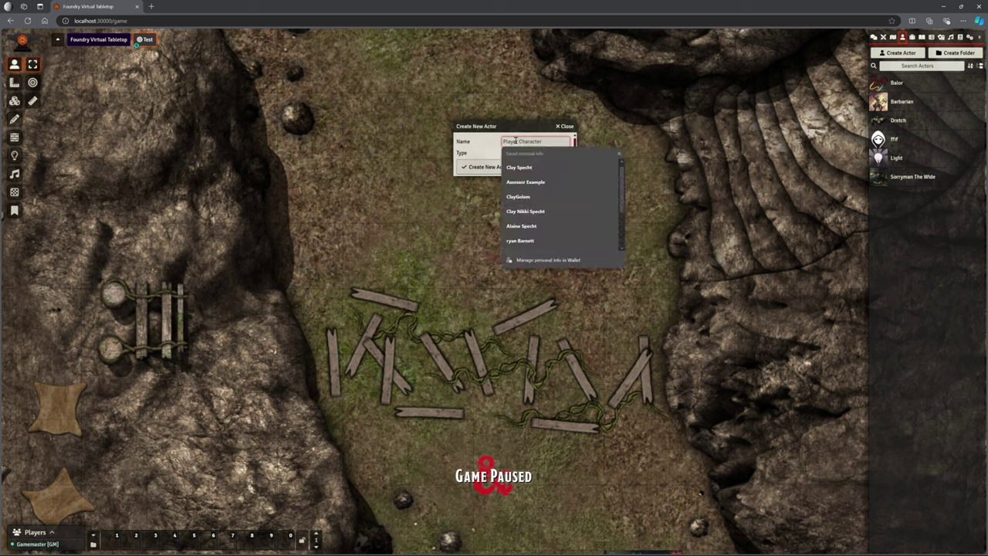
pyautogui.write('Aer')
pyautogui.write('o')
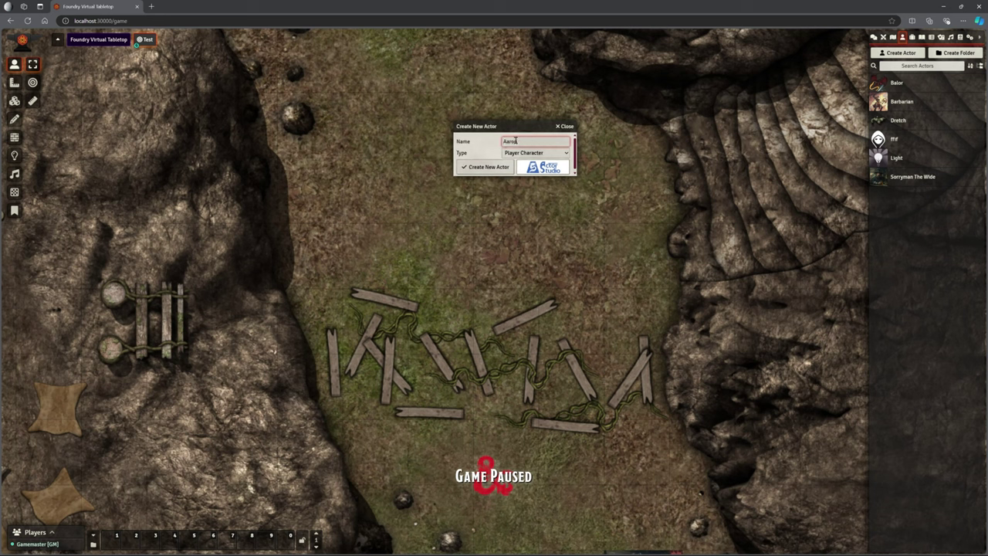
pyautogui.write('n')
pyautogui.click(543, 167)
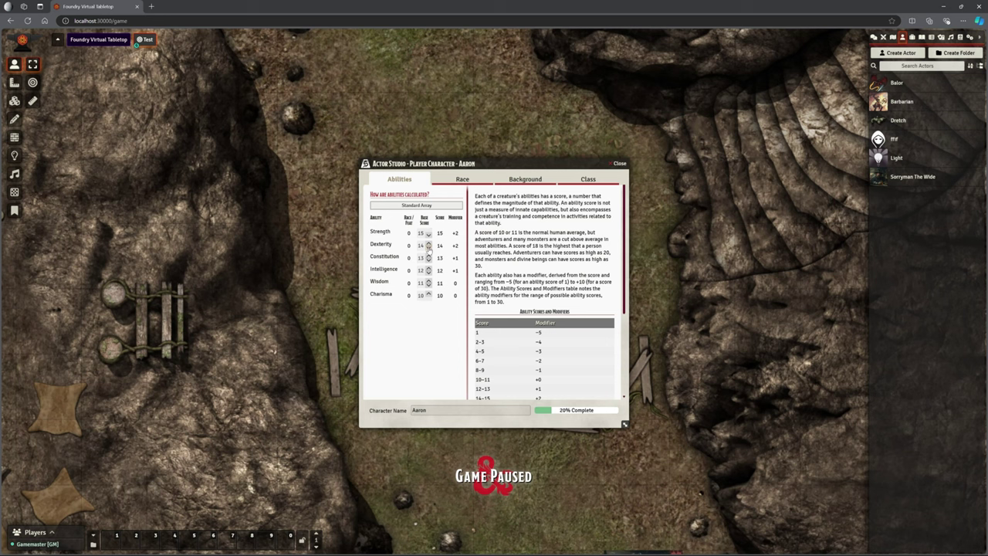
# Arrange the standard array as Strength 15, Dexterity 12, Constitution 11, Intelligence 10, Wisdom 14 and Charisma 13.
pyautogui.click(429, 267)
pyautogui.click(429, 267)
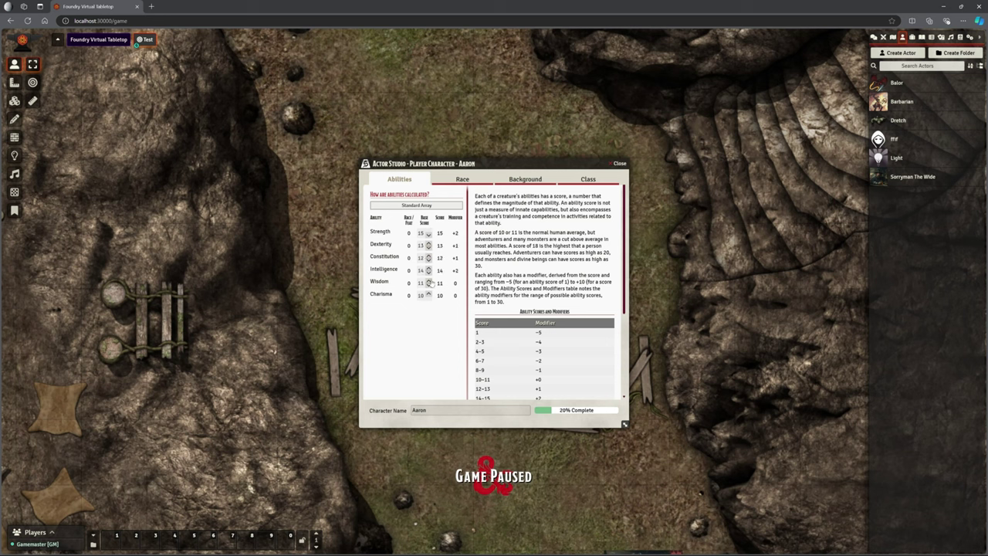
pyautogui.click(429, 280)
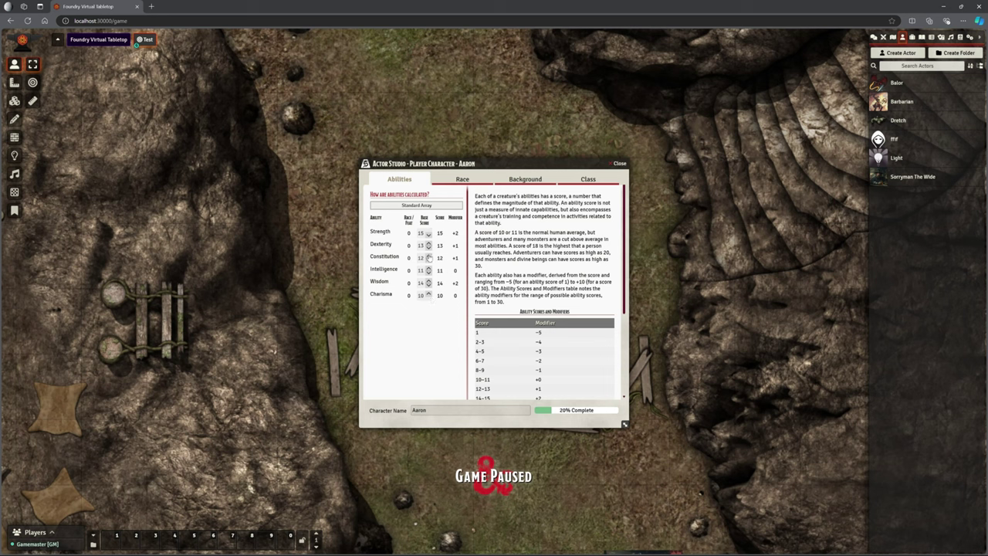
pyautogui.click(428, 260)
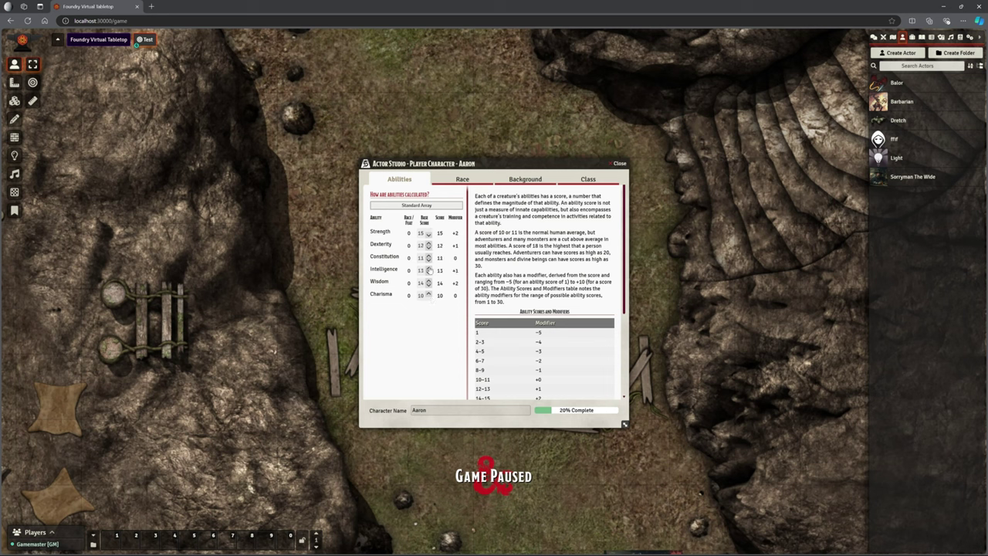
pyautogui.click(428, 269)
pyautogui.click(429, 283)
pyautogui.click(429, 294)
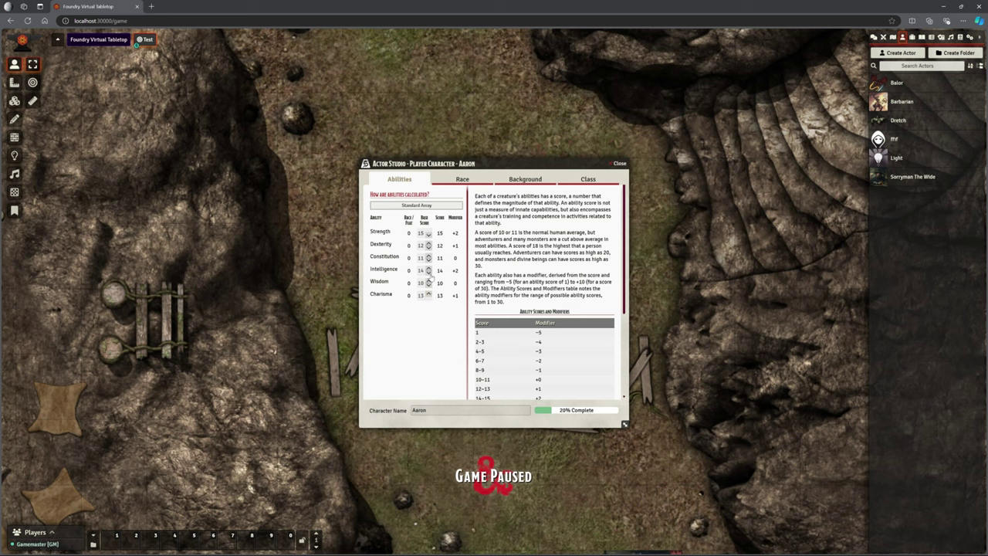
pyautogui.click(428, 284)
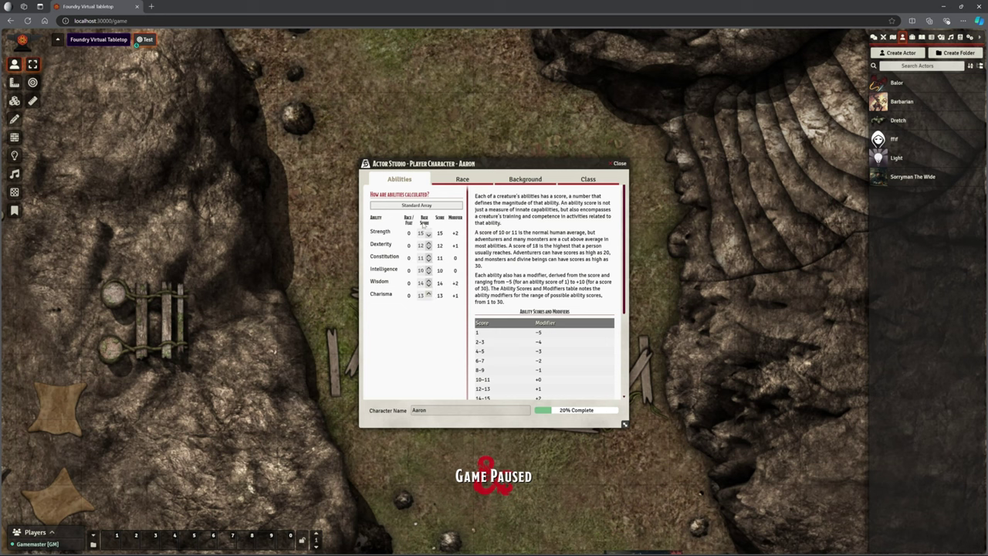
# Choose Human as the character's race and look through its traits and Versatile feat options.
pyautogui.click(462, 179)
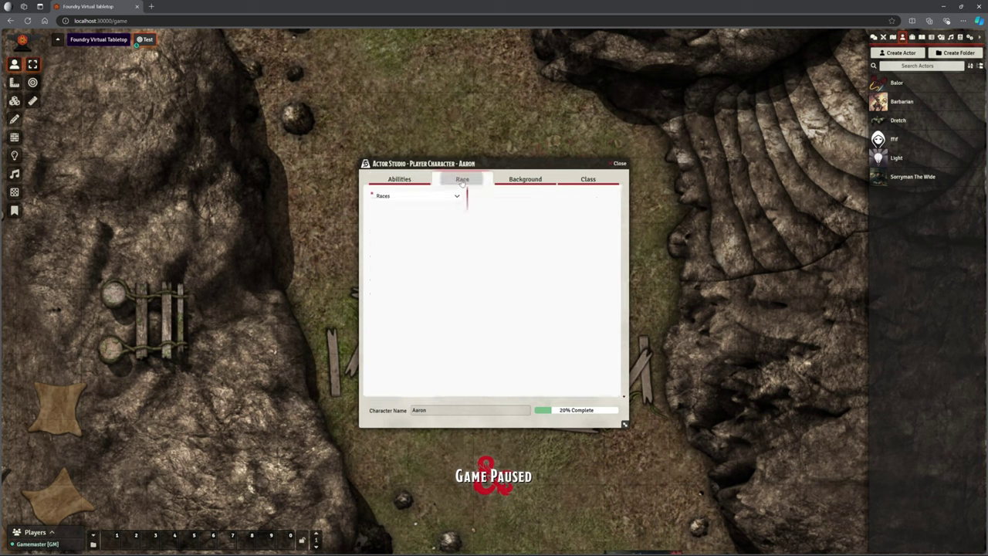
pyautogui.click(457, 198)
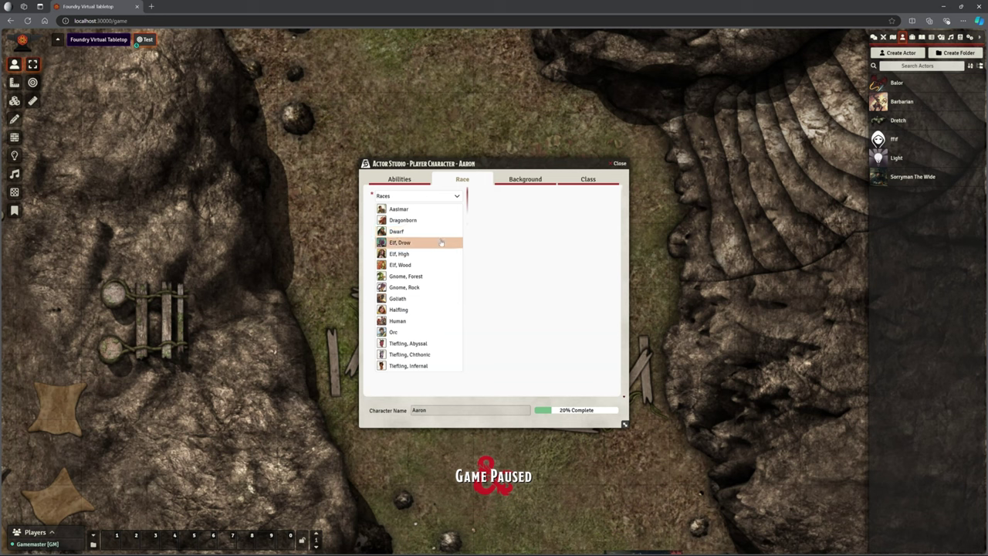
pyautogui.click(417, 321)
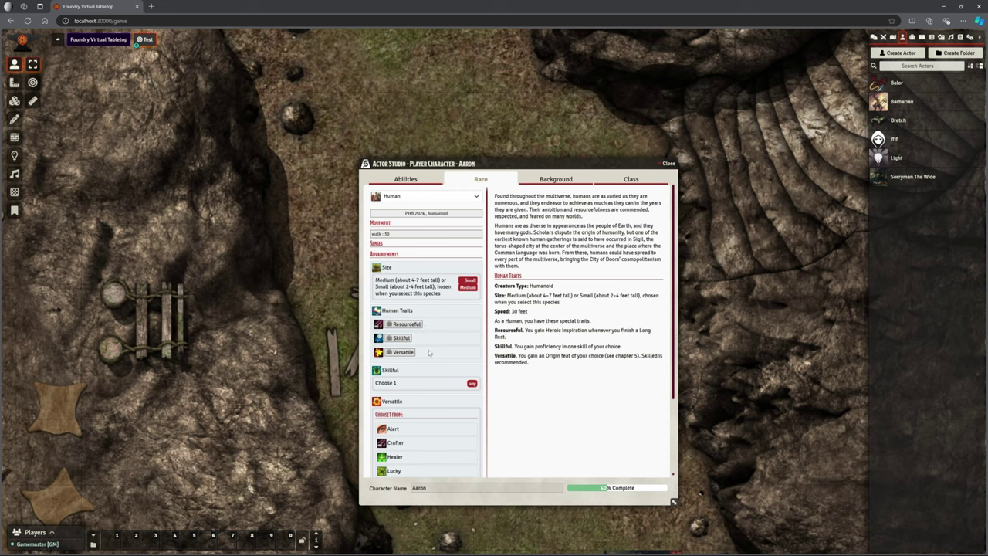
pyautogui.scroll(-1, 438, 313)
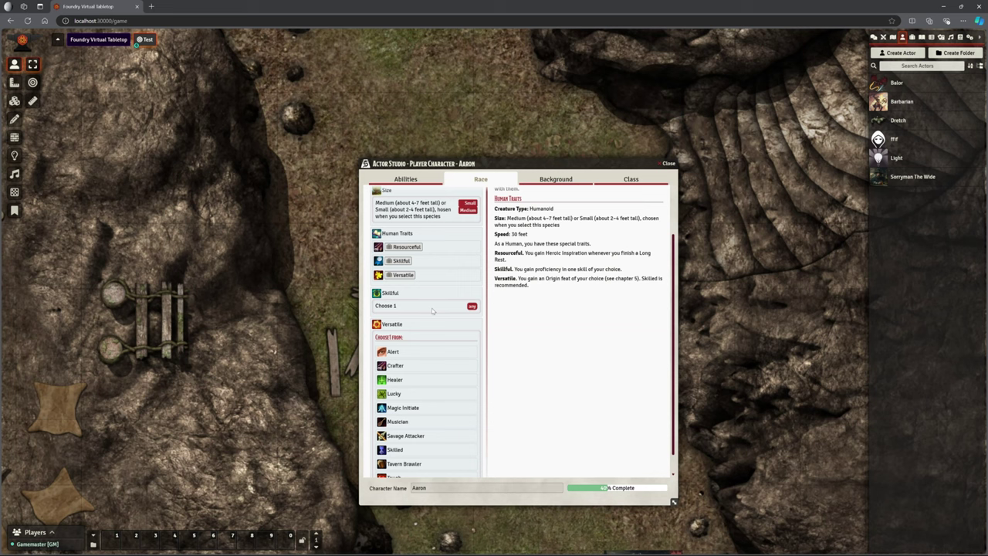
pyautogui.scroll(-1, 433, 311)
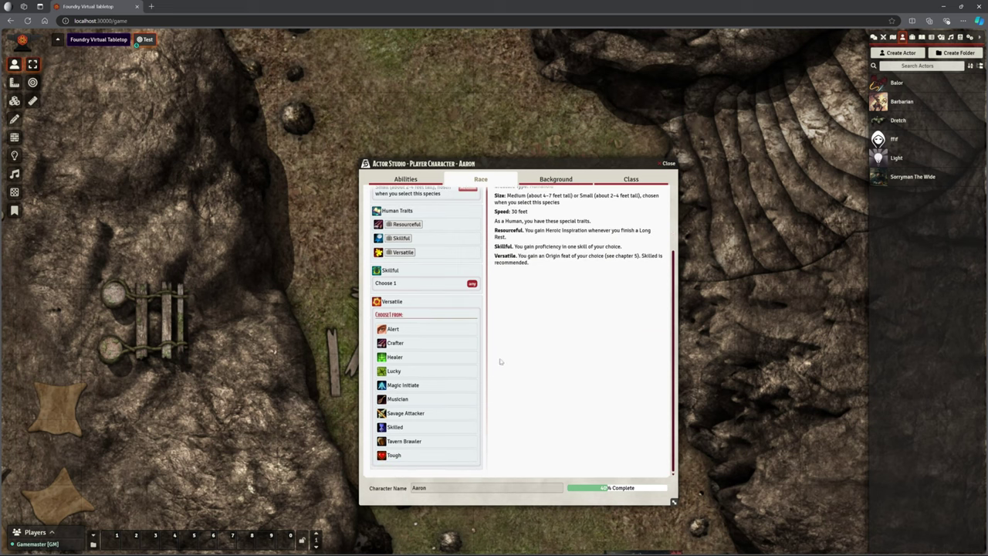
pyautogui.scroll(4, 548, 382)
# Choose Charlatan as the character's background.
pyautogui.click(577, 182)
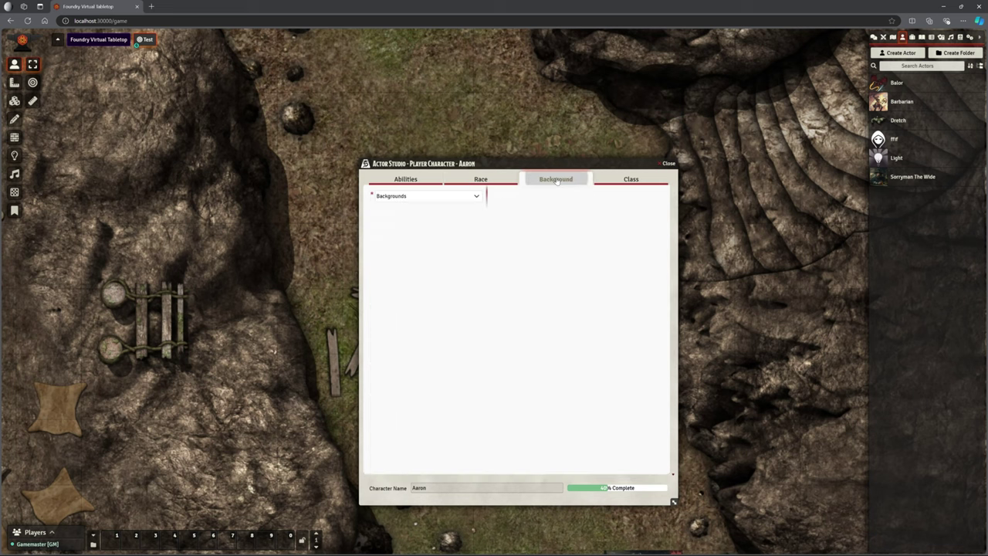
pyautogui.click(477, 199)
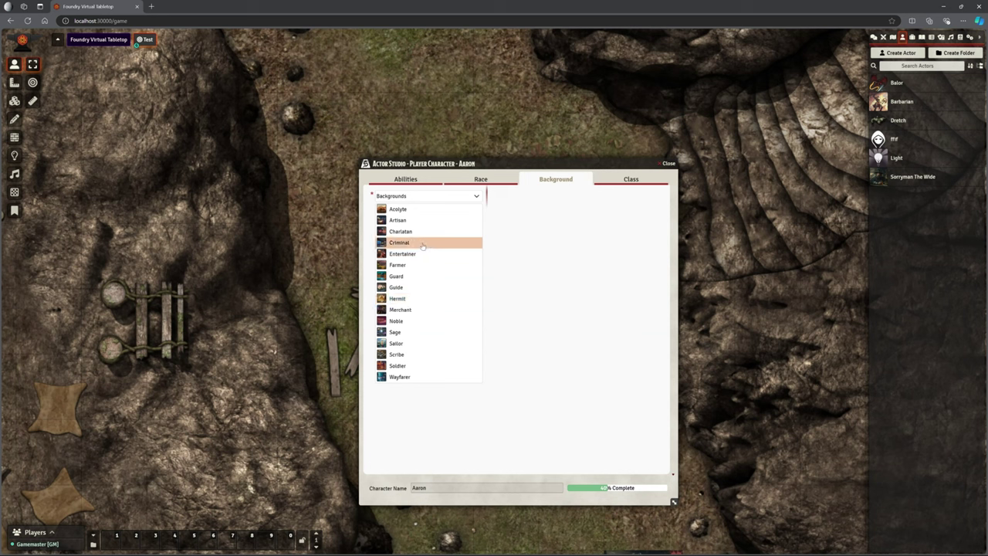
pyautogui.click(409, 231)
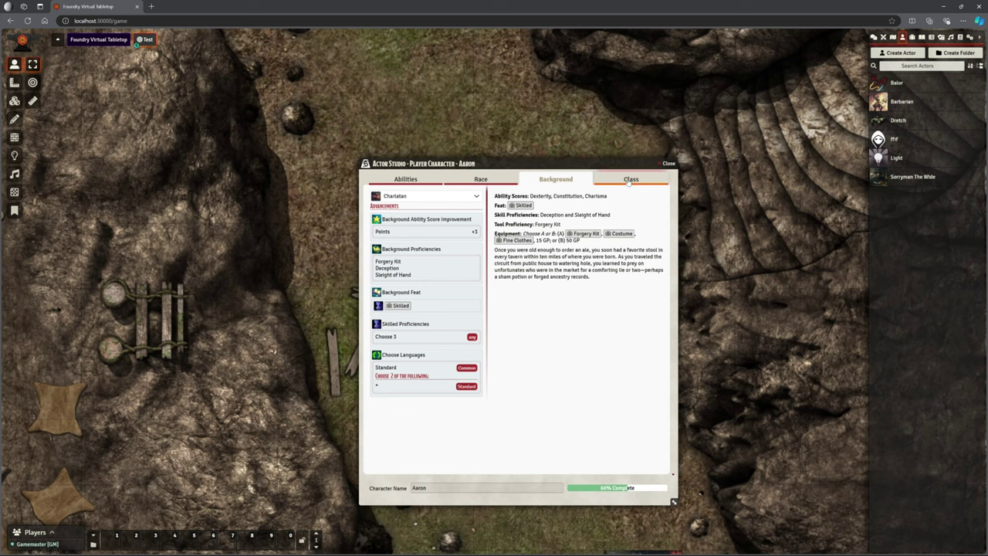
# Choose Cleric as the class with the War Domain subclass, look over its level 1 advancements, and create the character.
pyautogui.click(629, 178)
pyautogui.click(477, 197)
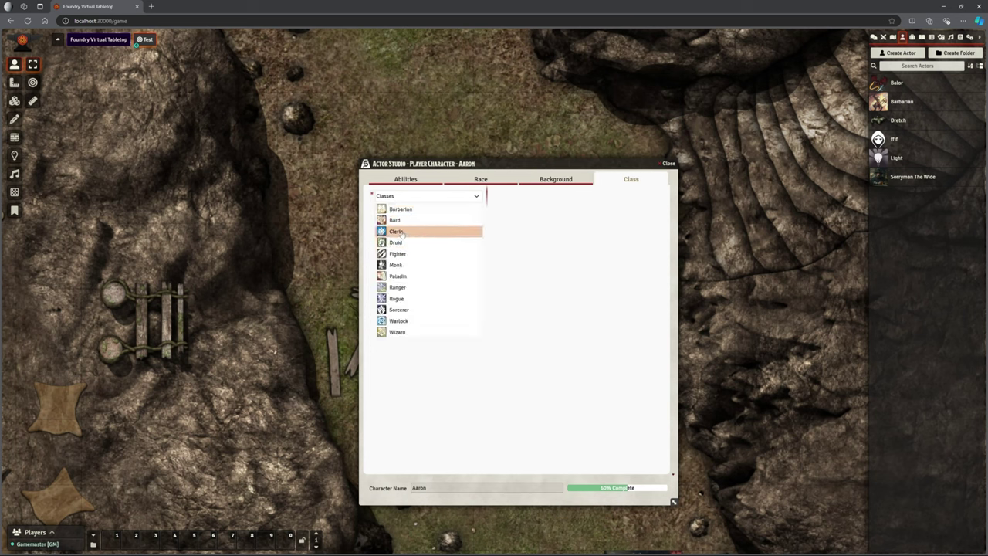
pyautogui.click(401, 233)
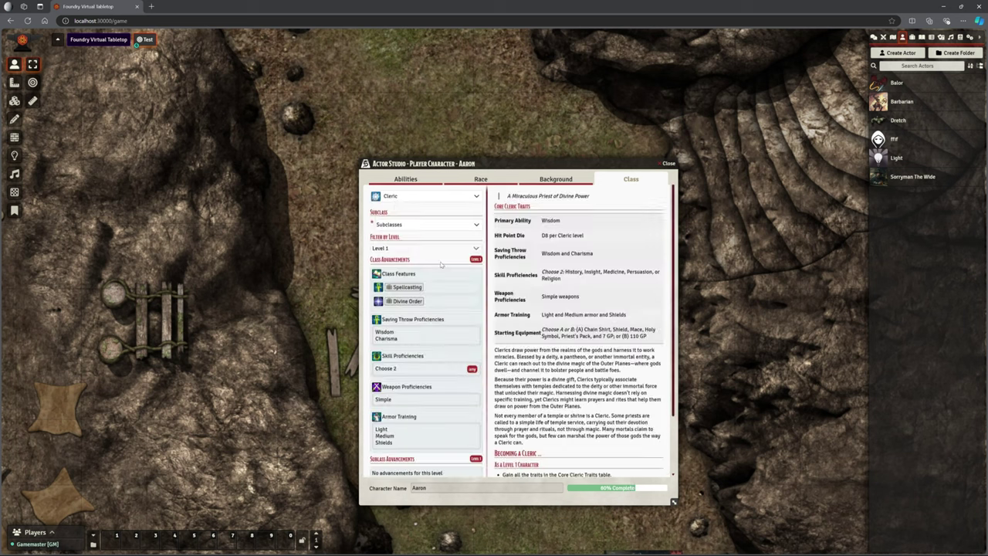
pyautogui.click(424, 227)
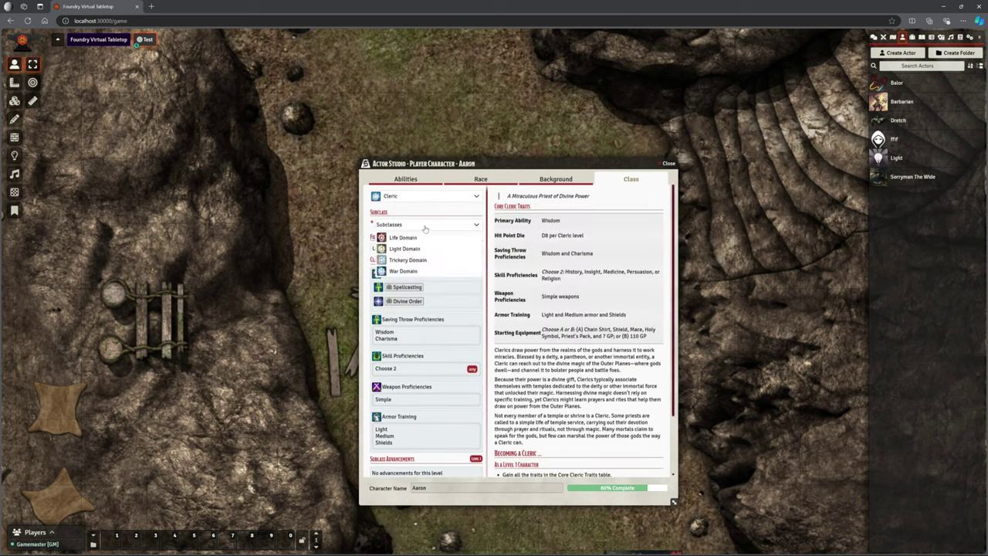
pyautogui.click(429, 271)
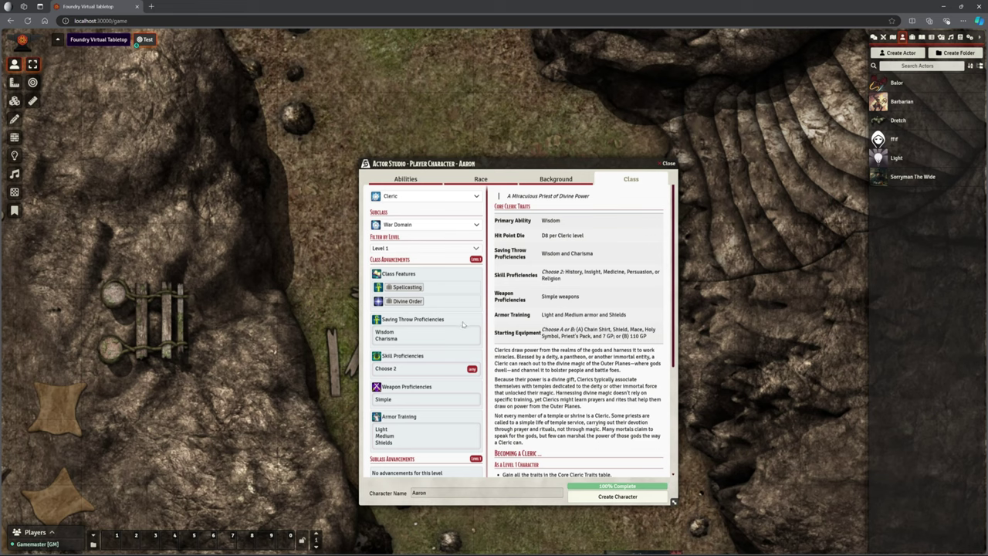
pyautogui.scroll(-5, 456, 286)
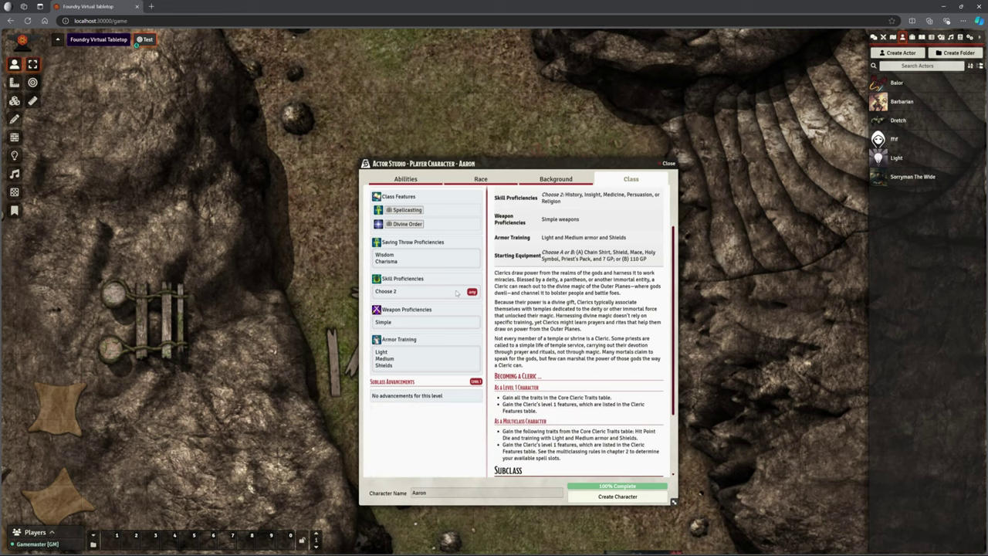
pyautogui.scroll(1, 457, 293)
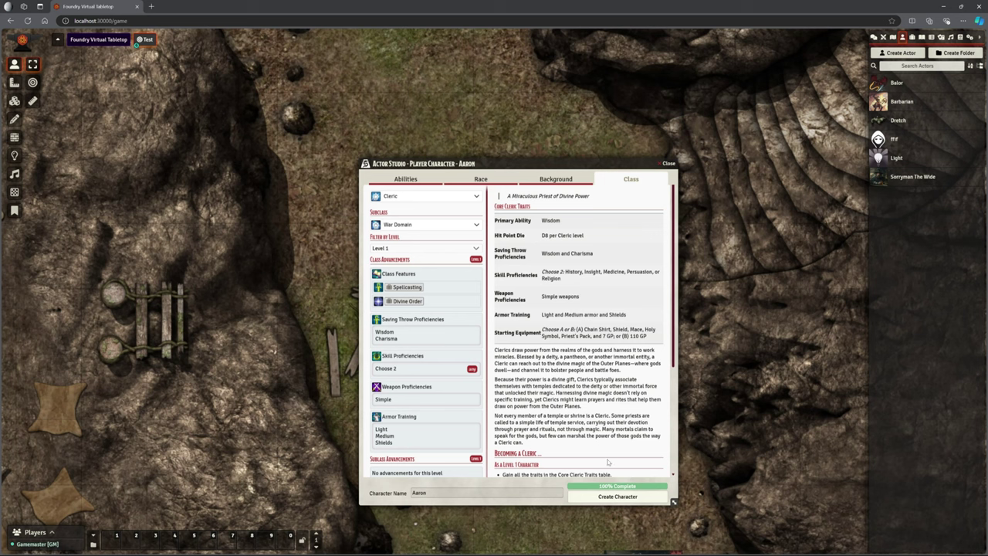
pyautogui.click(608, 497)
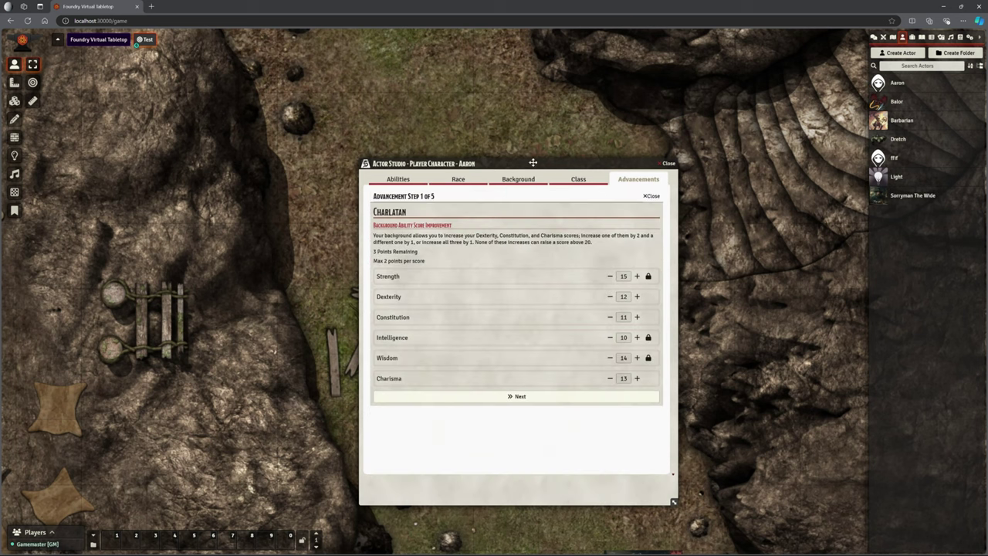
# Assign the Charlatan ability score improvement as 1 point to Constitution and 2 points to Charisma.
pyautogui.moveTo(534, 162); pyautogui.dragTo(480, 124)
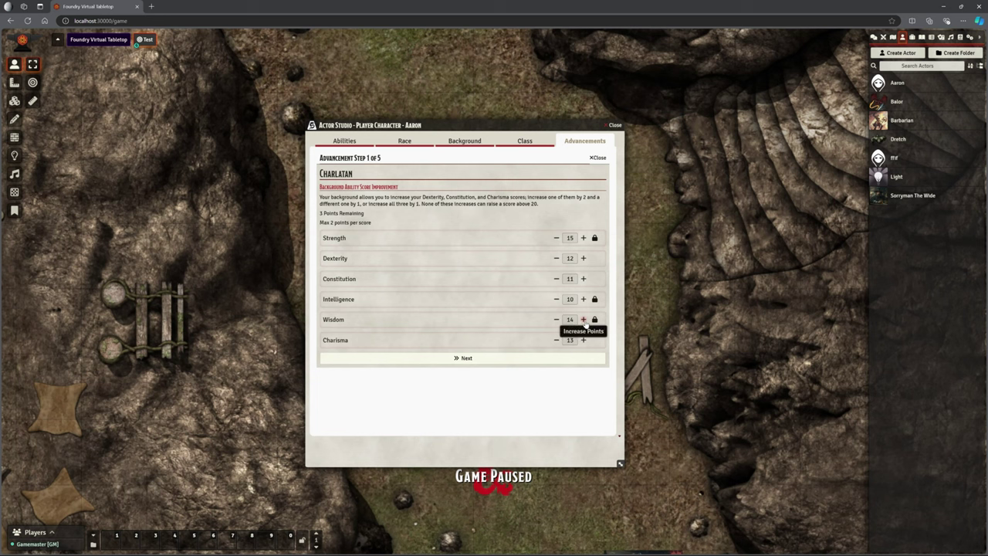
pyautogui.click(583, 279)
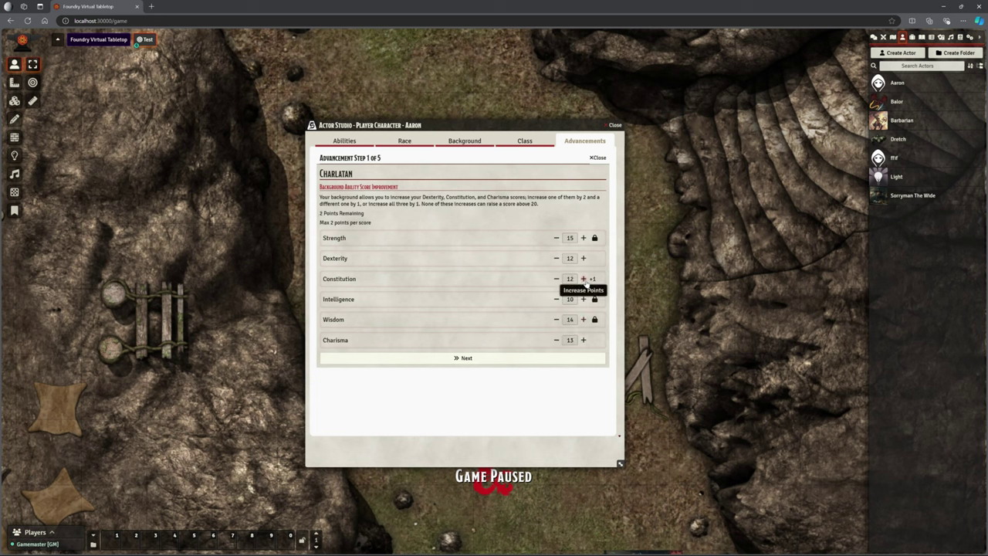
pyautogui.click(583, 340)
pyautogui.click(584, 340)
pyautogui.click(501, 359)
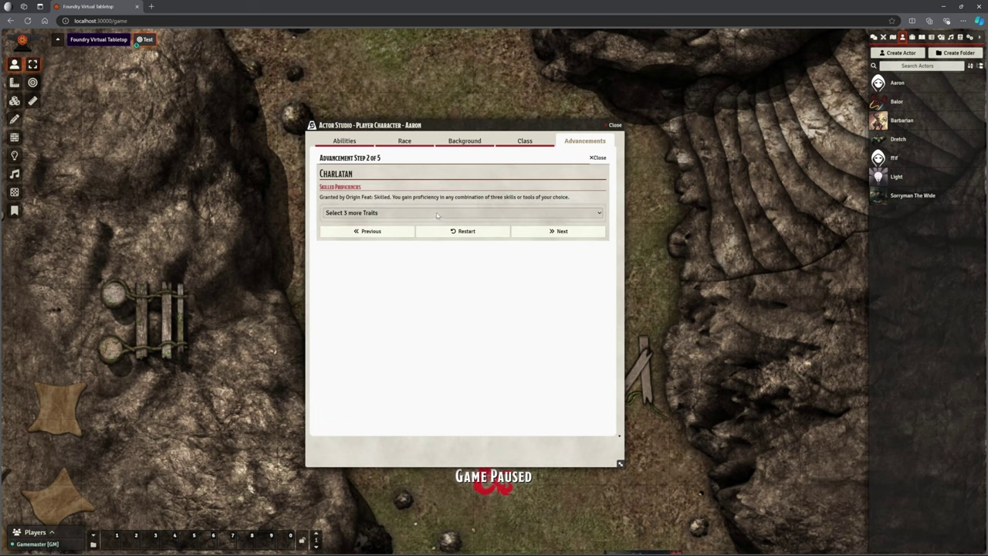
# Select Arcana, Nature and Performance as the three proficiencies granted by the Skilled feat.
pyautogui.click(437, 213)
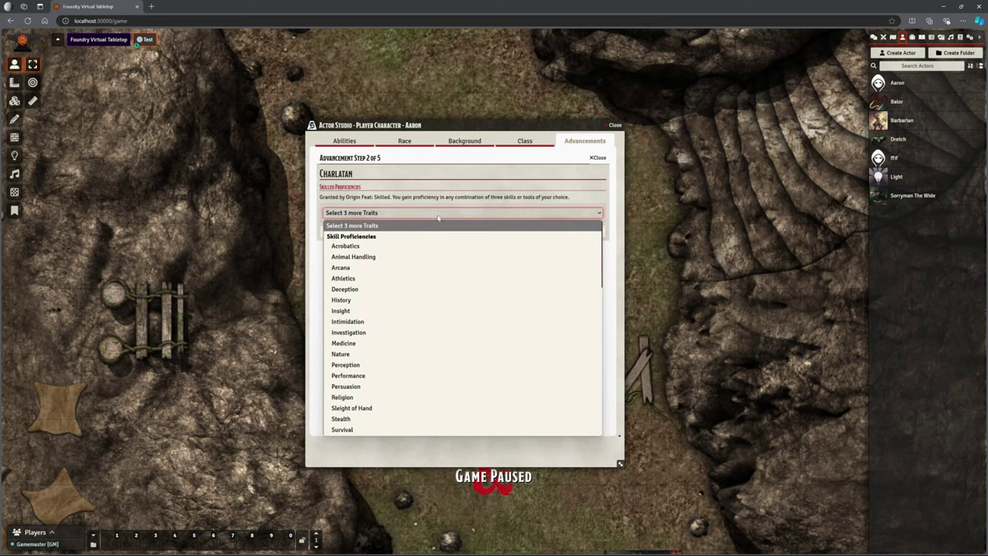
pyautogui.click(422, 267)
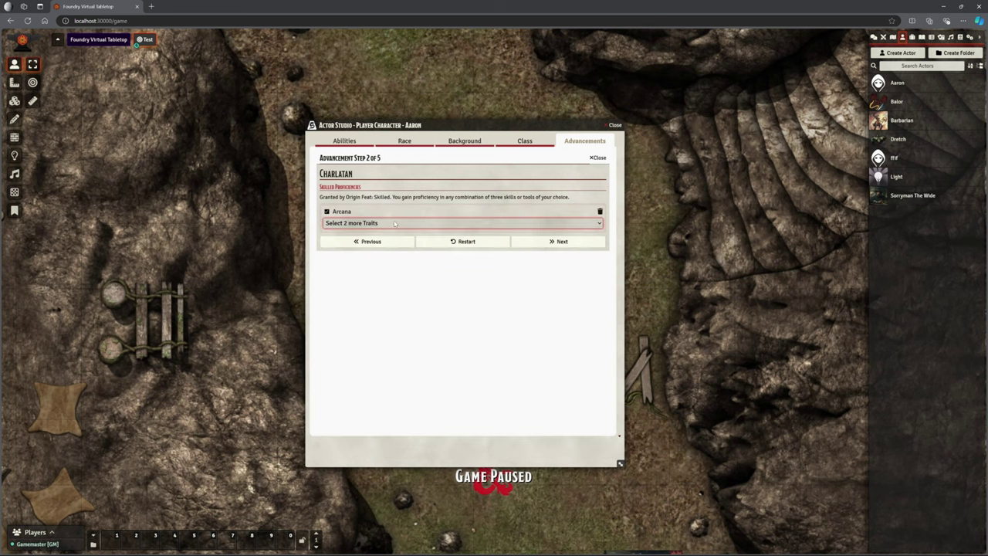
pyautogui.click(398, 223)
pyautogui.click(382, 353)
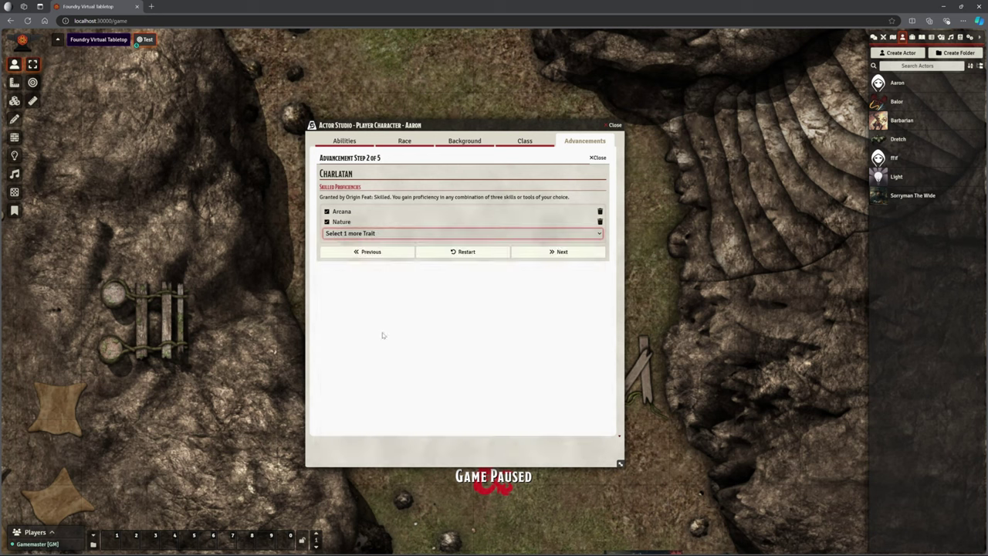
pyautogui.click(383, 233)
pyautogui.click(372, 375)
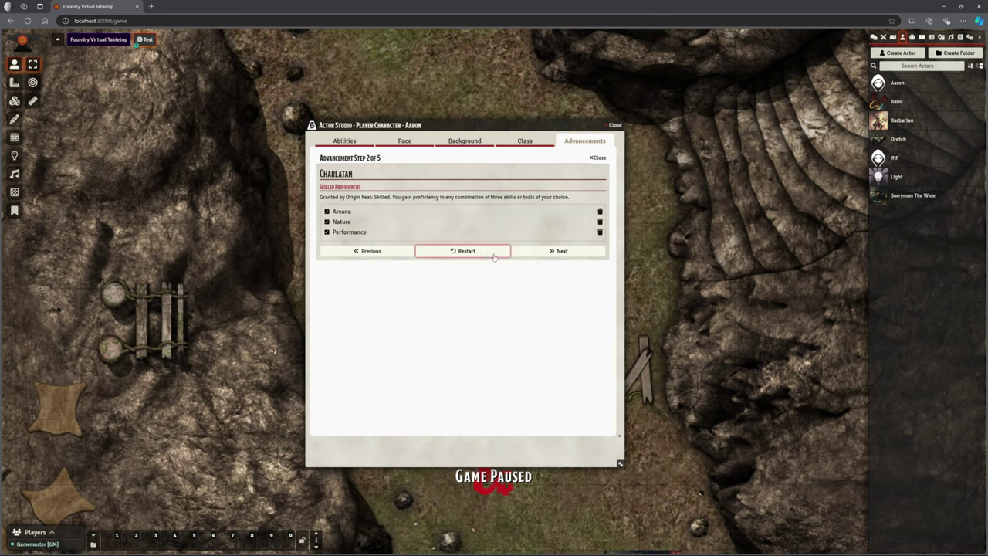
pyautogui.click(557, 252)
# Add Draconic and Giant as languages and complete the Charlatan advancements with the granted proficiencies and Skilled feat.
pyautogui.click(373, 230)
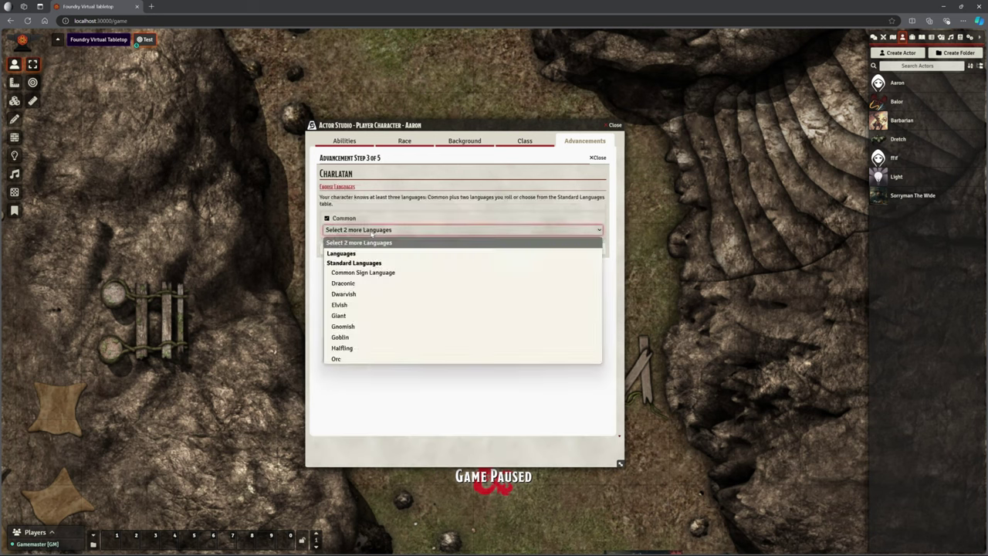
pyautogui.click(375, 283)
pyautogui.click(379, 240)
pyautogui.click(364, 316)
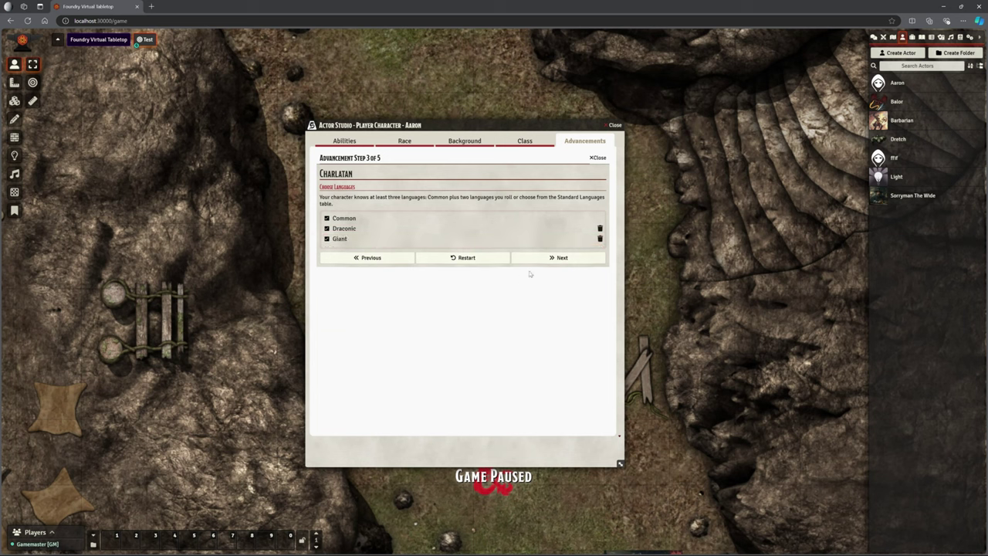
pyautogui.click(555, 255)
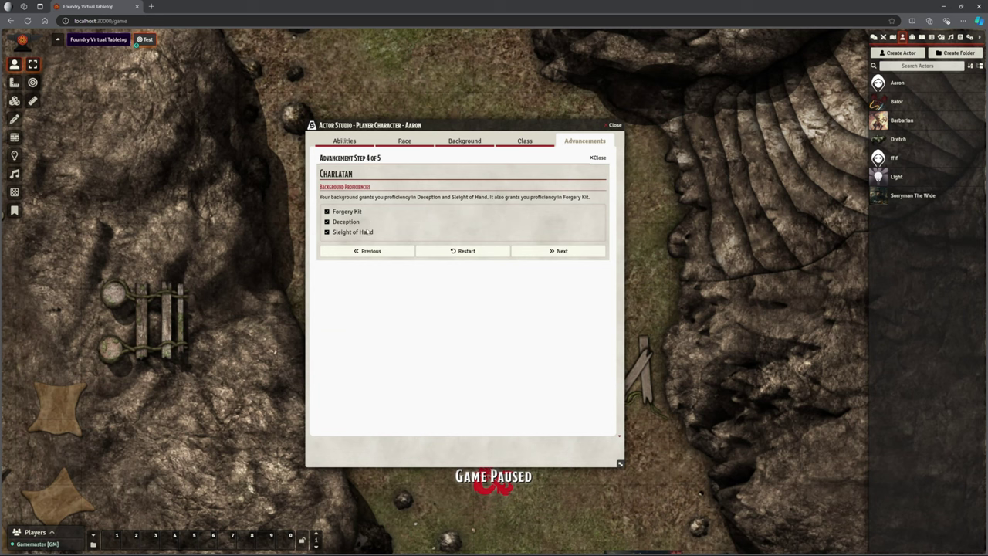
pyautogui.click(542, 252)
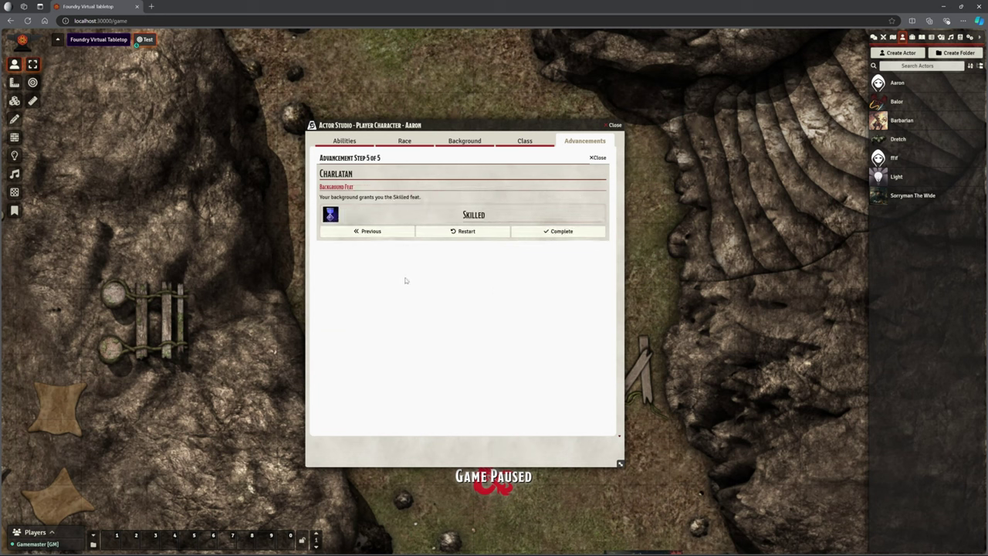
pyautogui.click(548, 233)
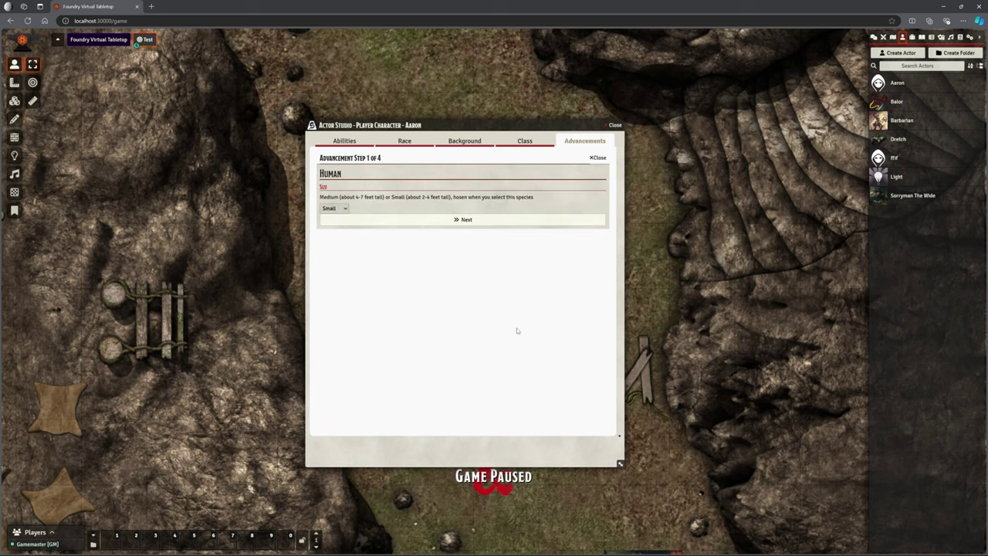
# Set the Human's size to Medium and choose Survival as the Skillful proficiency.
pyautogui.click(347, 209)
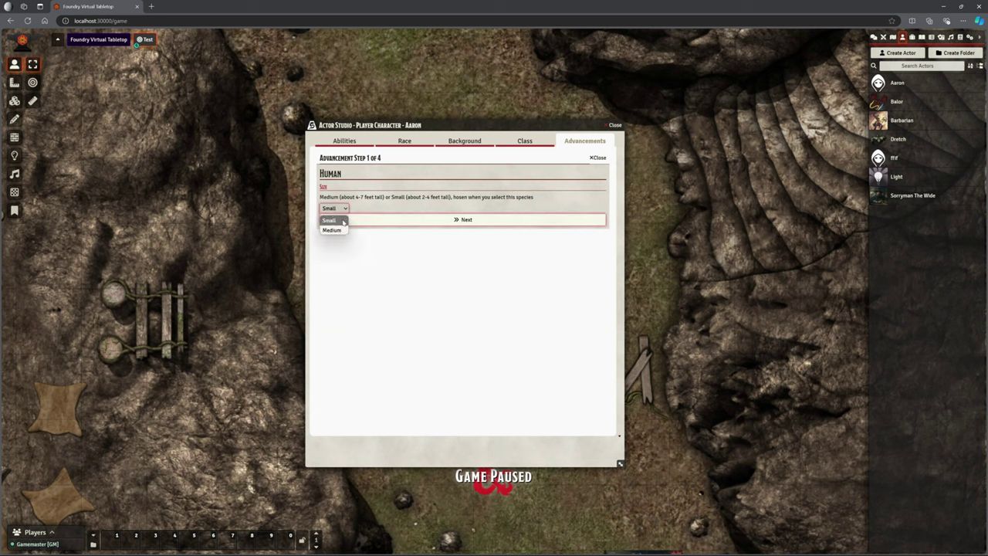
pyautogui.click(337, 230)
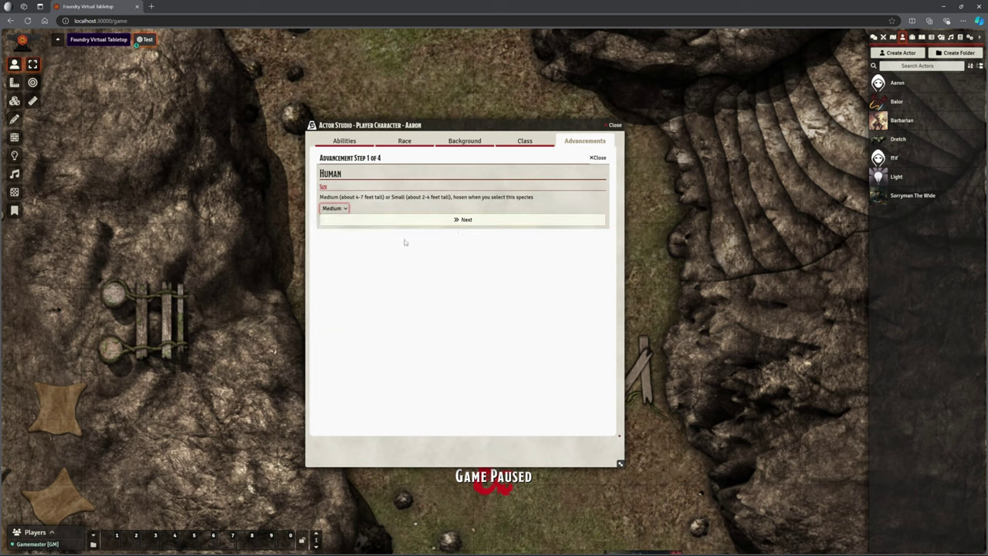
pyautogui.click(458, 223)
pyautogui.click(414, 214)
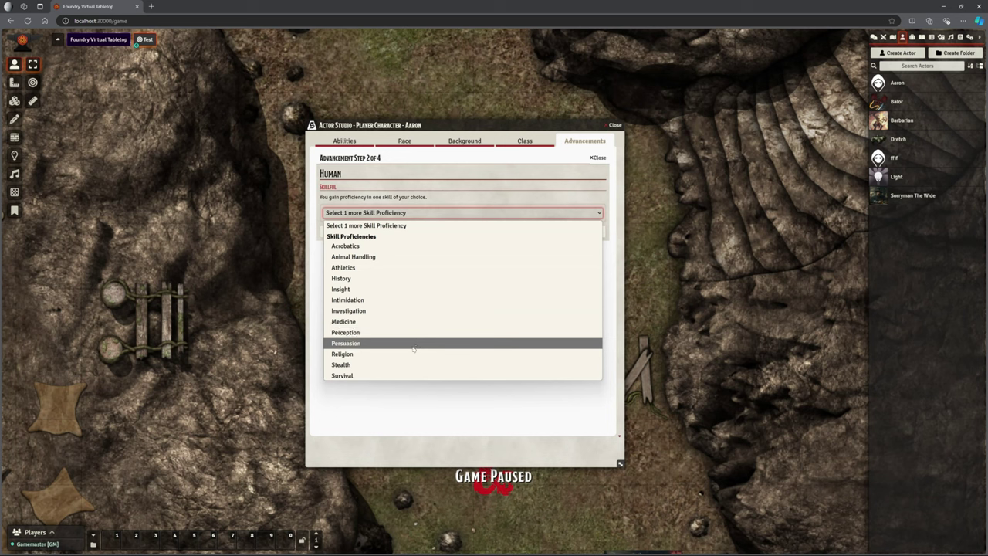
pyautogui.click(426, 375)
pyautogui.click(550, 230)
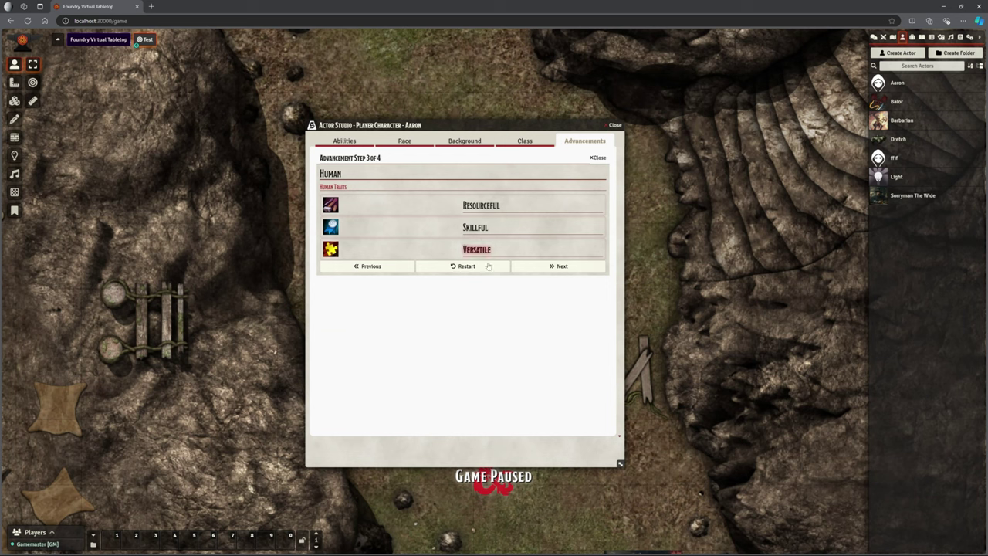
# Accept the Human traits, choose Alert as the Versatile origin feat, and complete the Human advancements.
pyautogui.click(551, 271)
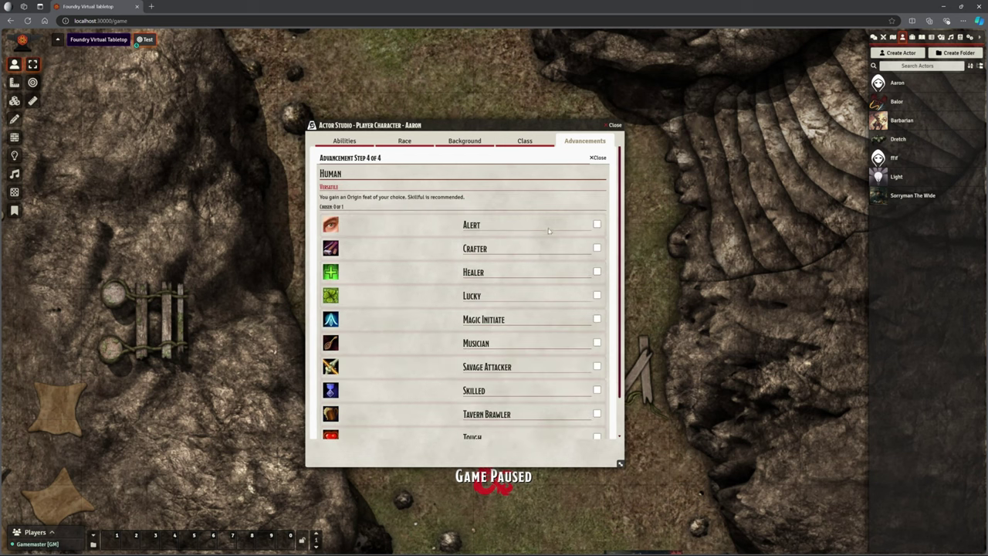
pyautogui.scroll(-1, 549, 232)
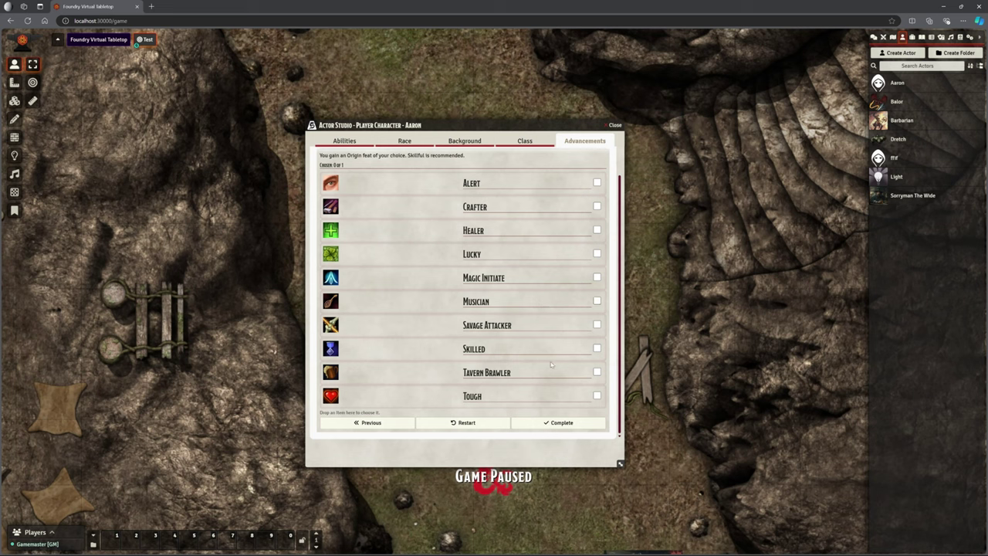
pyautogui.scroll(1, 549, 243)
pyautogui.click(596, 224)
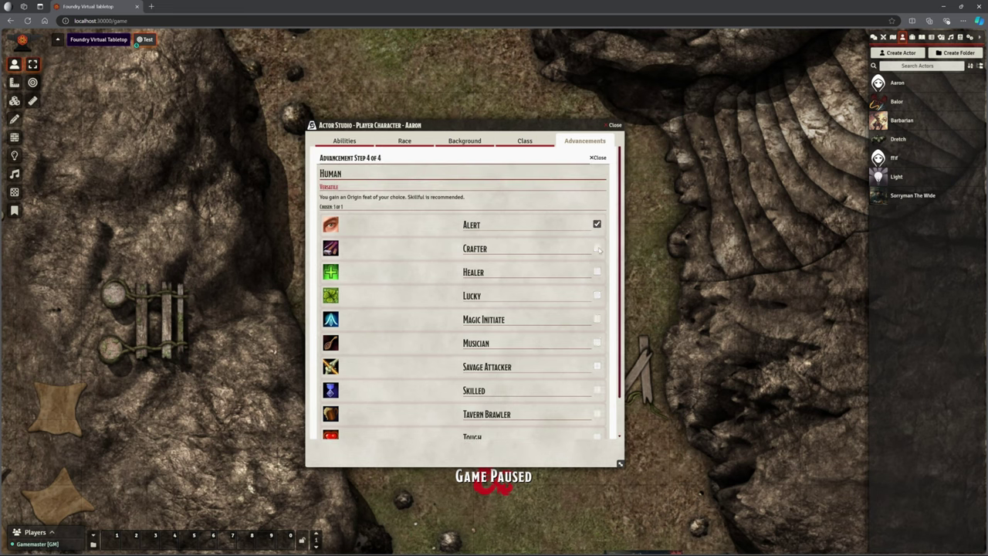
pyautogui.scroll(-1, 538, 273)
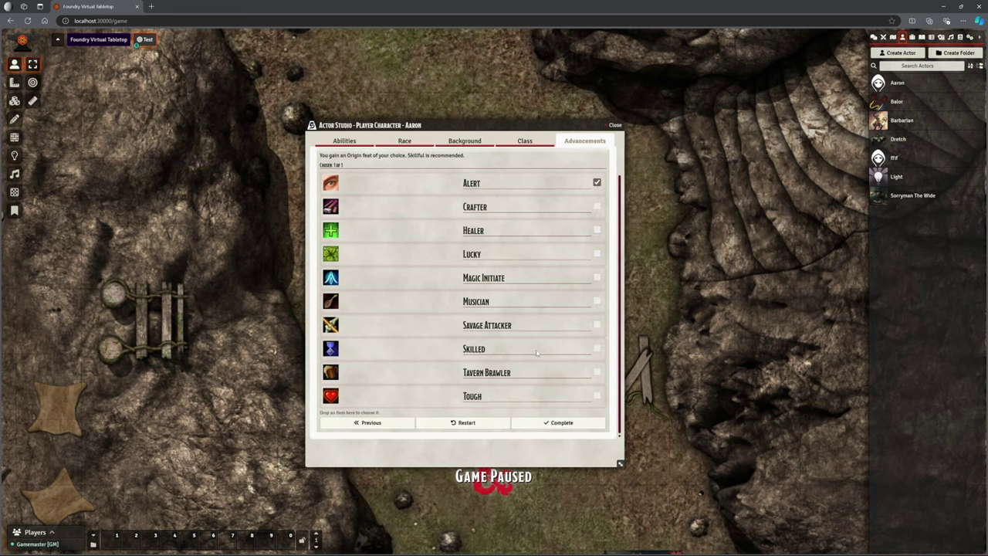
pyautogui.click(553, 428)
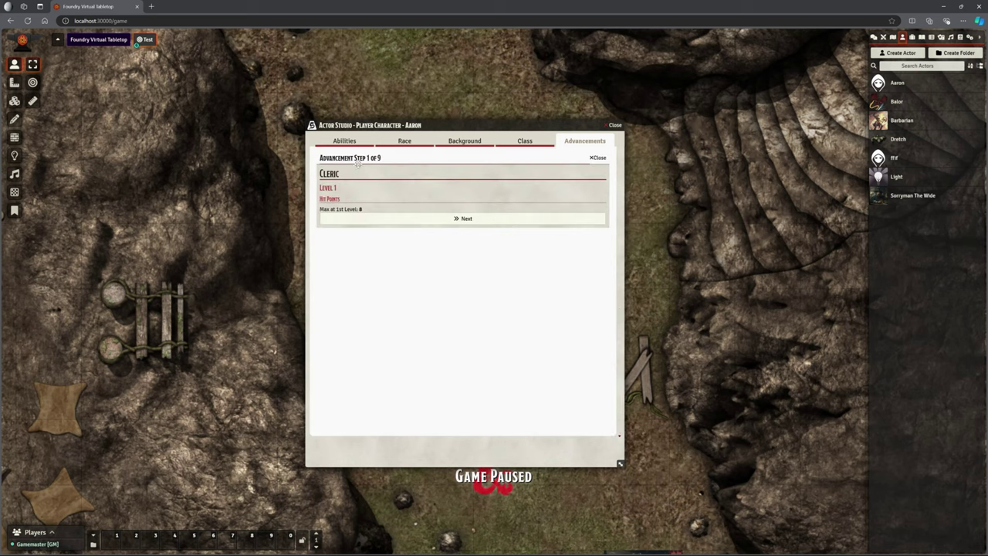
# Accept the Cleric's level 1 hit points and saving throws, and select Medicine and History as skill proficiencies.
pyautogui.click(484, 218)
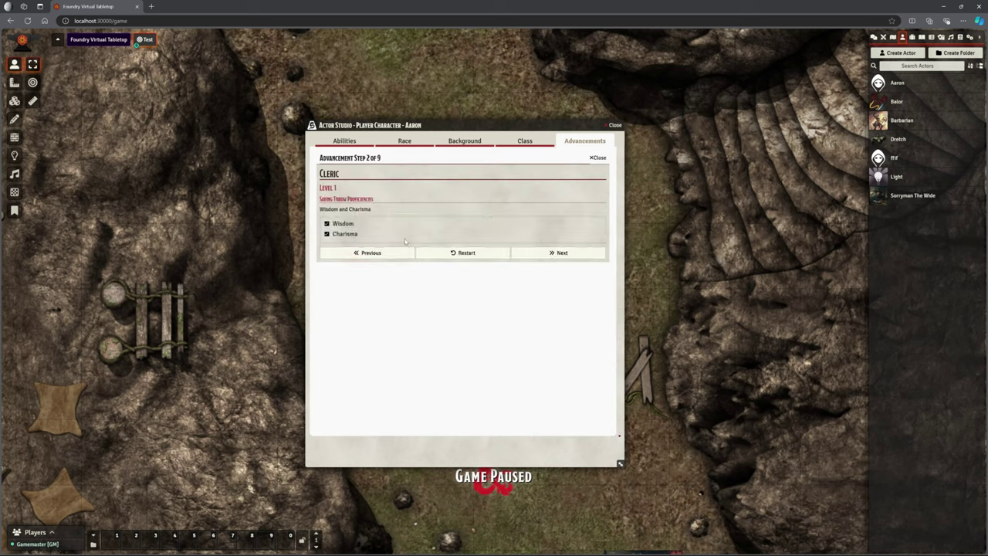
pyautogui.click(549, 254)
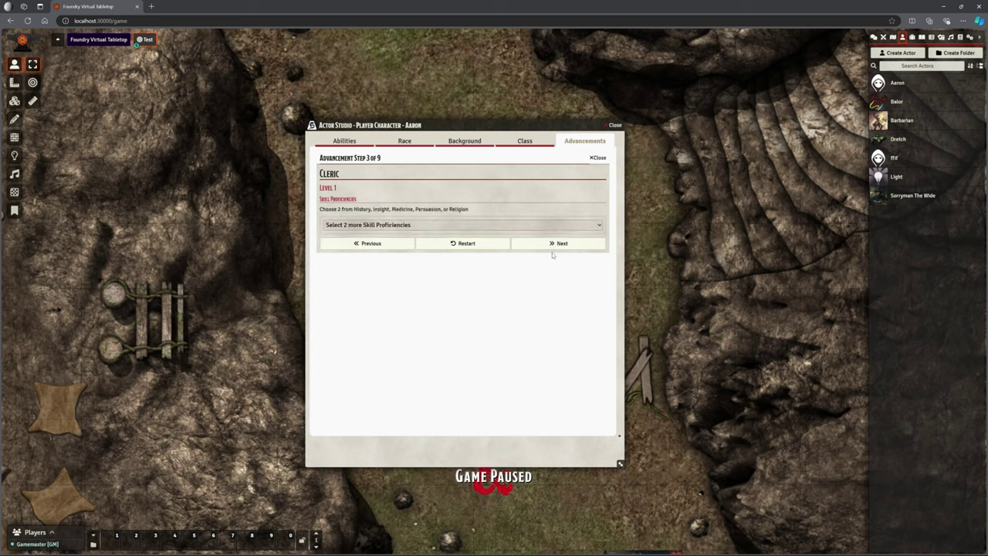
pyautogui.click(371, 226)
pyautogui.click(380, 281)
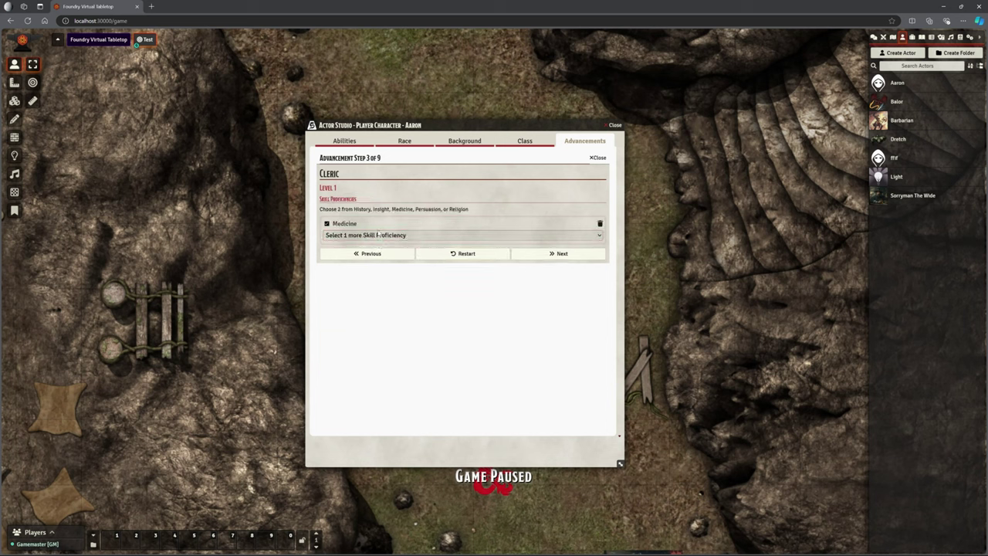
pyautogui.click(379, 234)
pyautogui.click(373, 268)
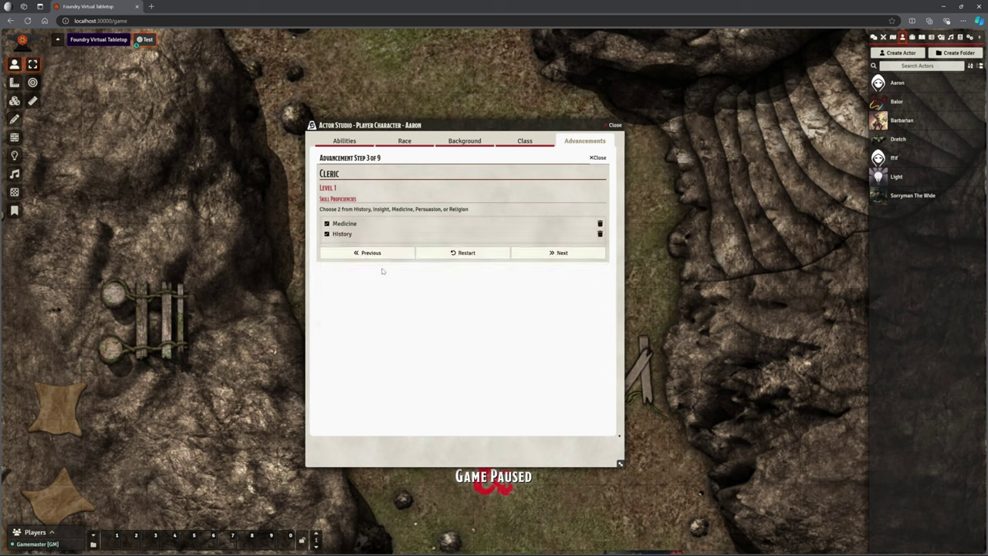
pyautogui.click(552, 254)
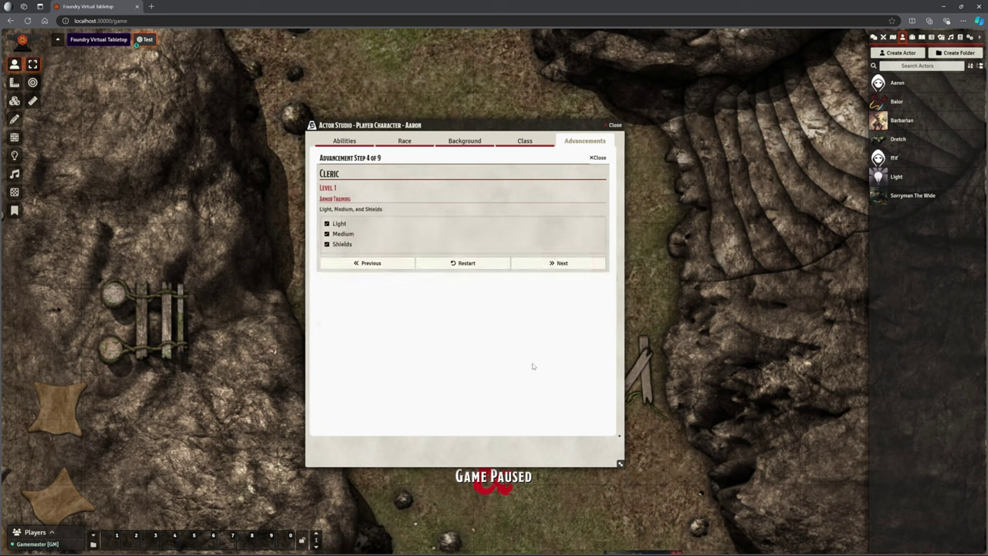
# Accept the Cleric's remaining granted proficiencies and class features, continuing to the Divine Order choice.
pyautogui.click(550, 263)
pyautogui.click(557, 243)
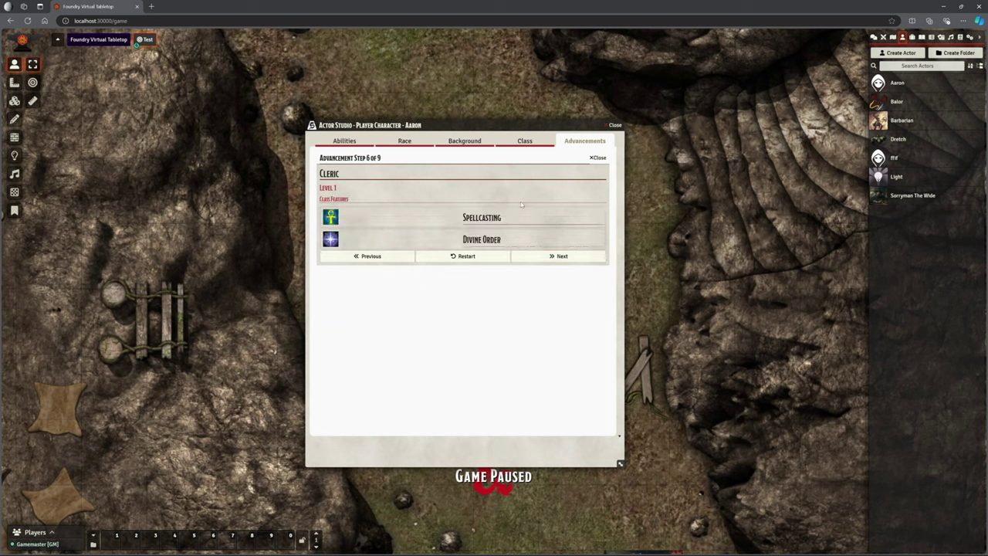
pyautogui.click(553, 256)
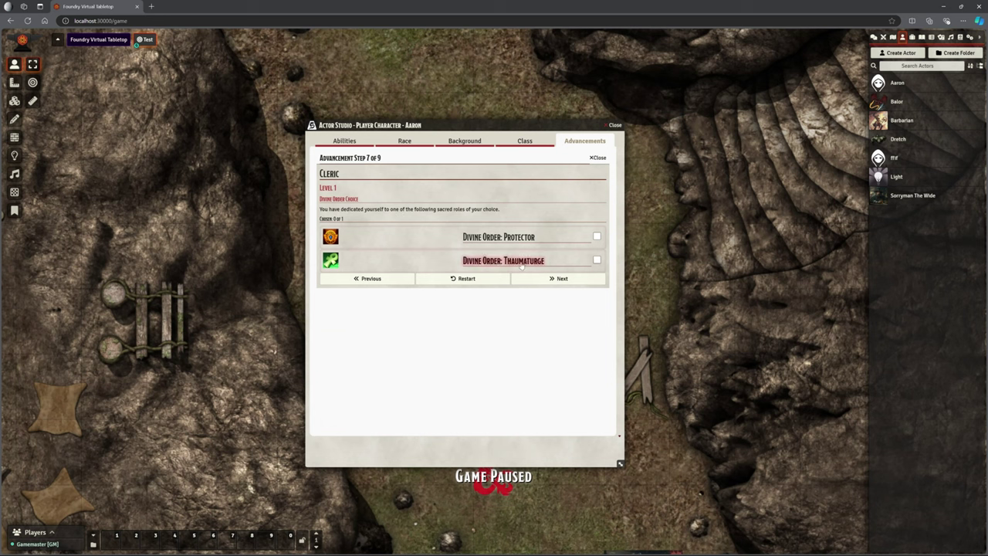
# Choose Protector as the Cleric's Divine Order and complete the remaining level 1 Cleric advancements.
pyautogui.click(597, 236)
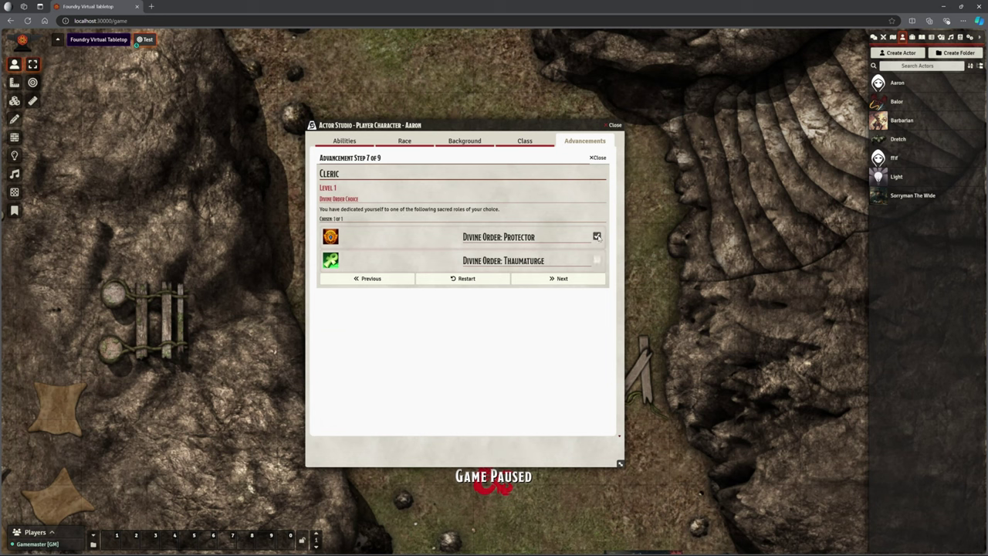
pyautogui.click(561, 279)
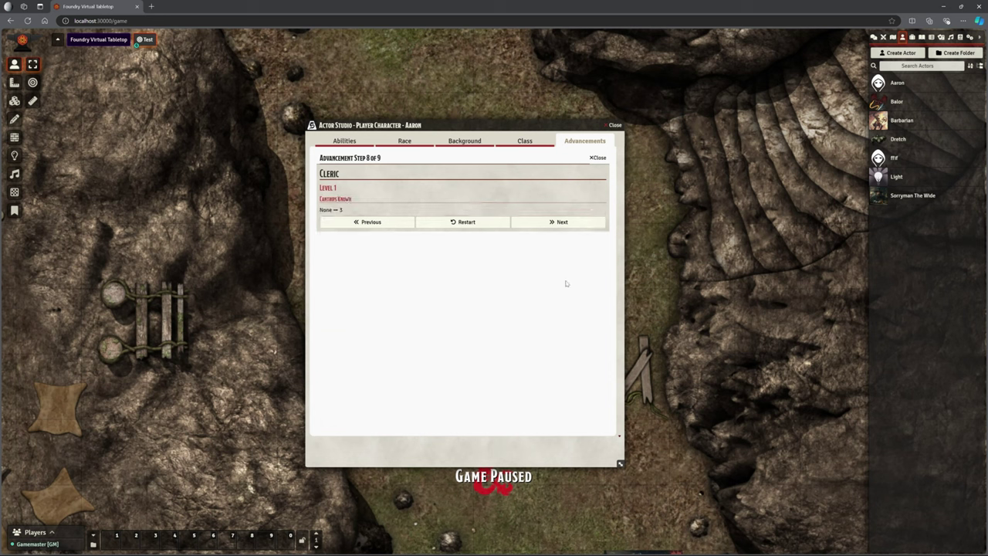
pyautogui.click(571, 227)
pyautogui.click(562, 223)
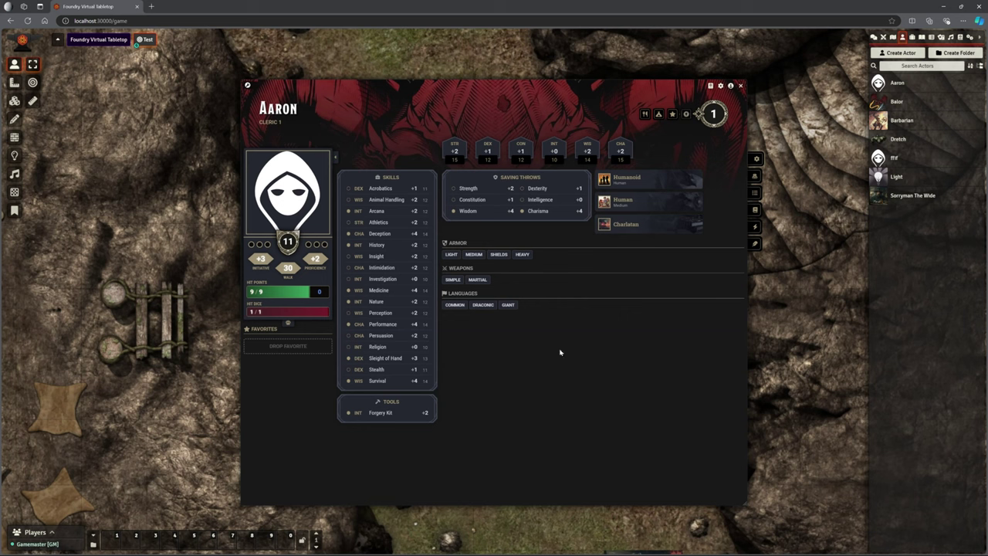
# Review the finished character's inventory, features and spells on the character sheet.
pyautogui.click(754, 176)
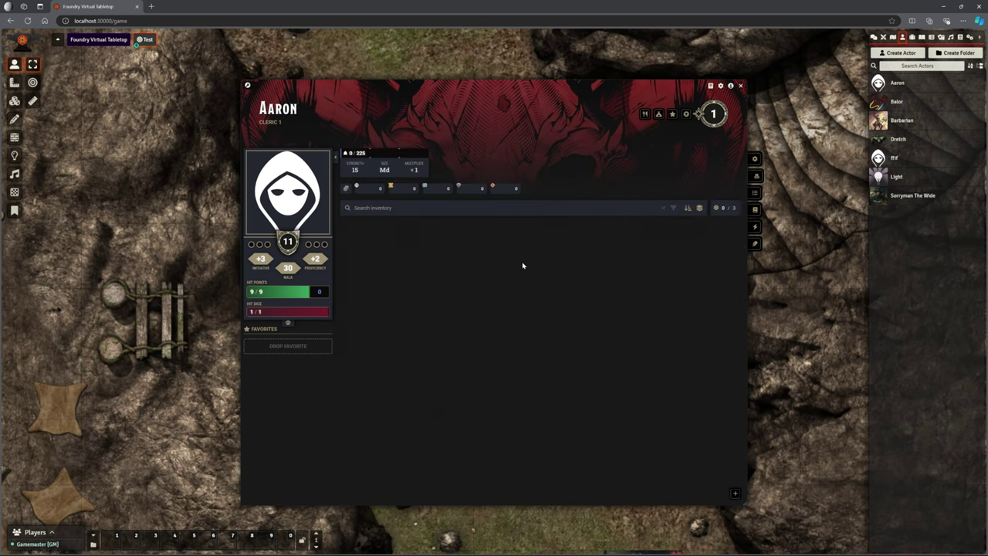
pyautogui.click(755, 193)
pyautogui.moveTo(493, 367)
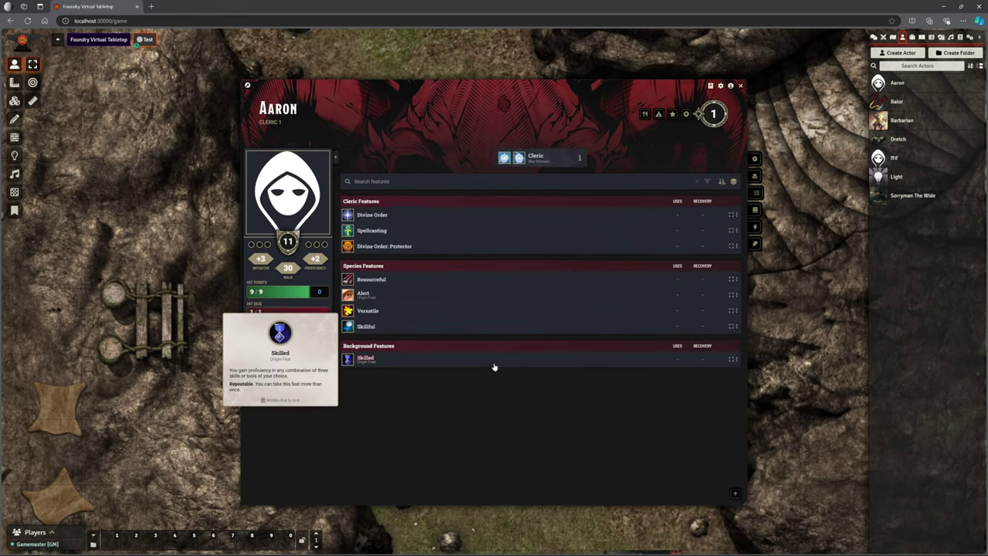
pyautogui.click(756, 210)
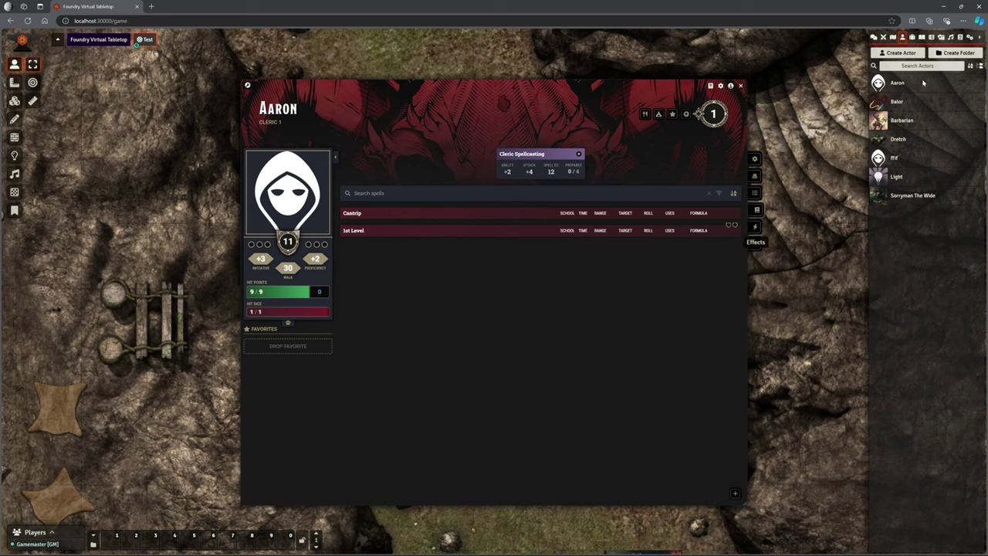
# Add the Guidance, Light and Mending cantrips from the Player's Handbook Spells compendium to the Cleric, and close the compendium.
pyautogui.click(960, 37)
pyautogui.click(910, 109)
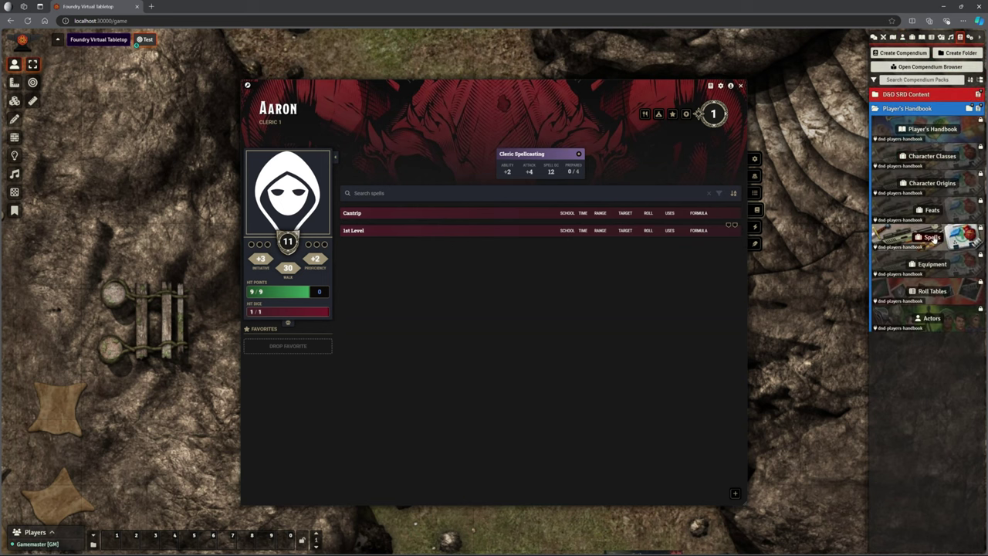
pyautogui.click(932, 237)
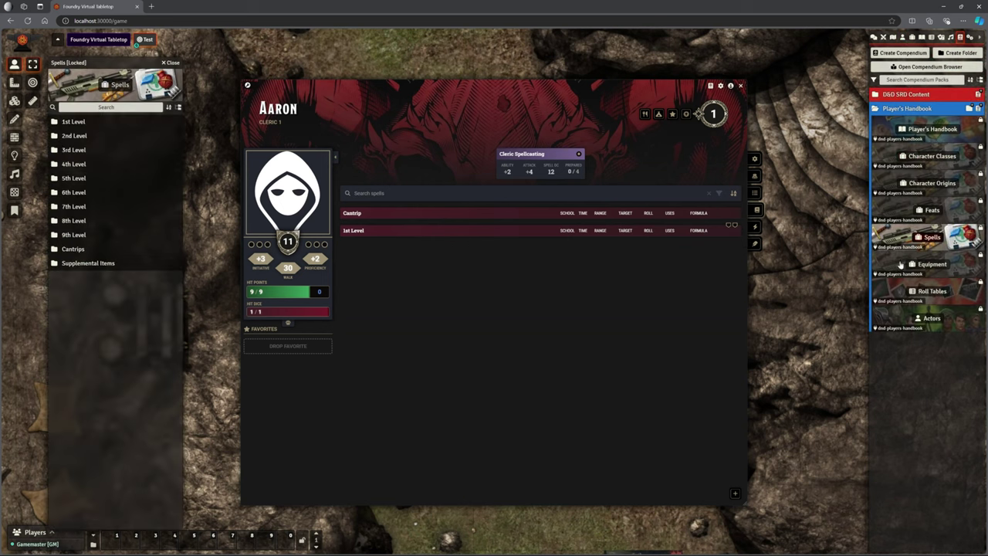
pyautogui.click(73, 249)
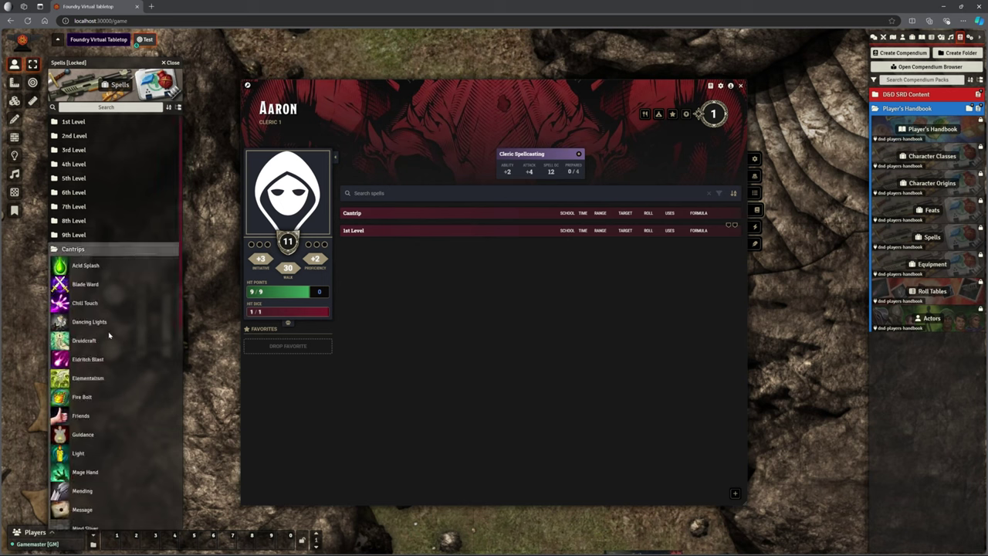
pyautogui.scroll(-1, 121, 392)
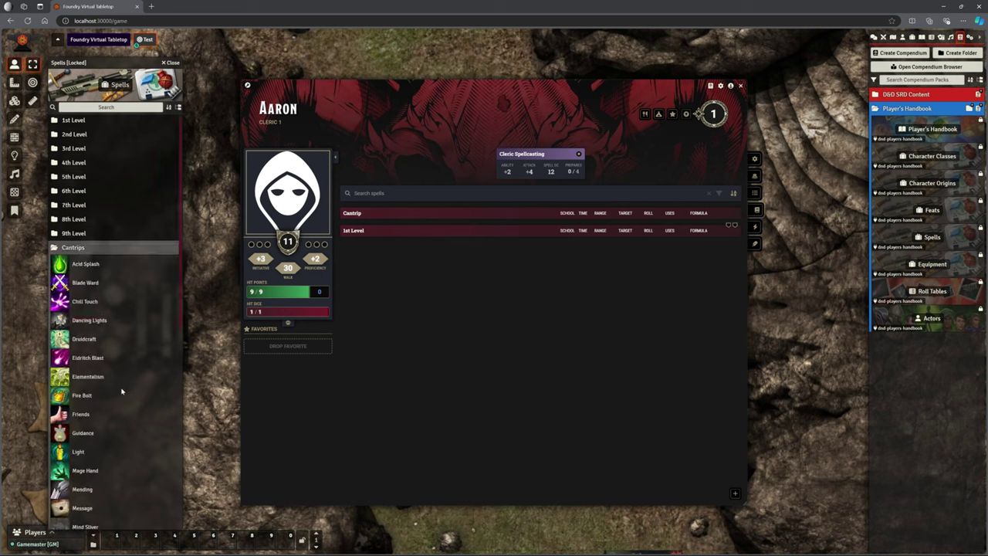
pyautogui.scroll(-1, 122, 391)
pyautogui.moveTo(87, 398); pyautogui.dragTo(591, 322)
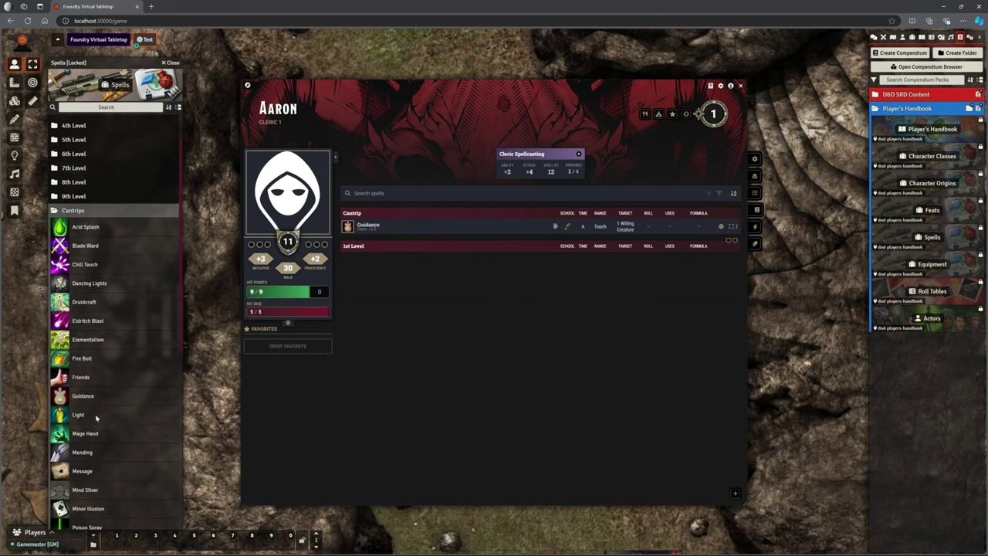
pyautogui.moveTo(96, 417); pyautogui.dragTo(522, 337)
pyautogui.moveTo(82, 453); pyautogui.dragTo(538, 346)
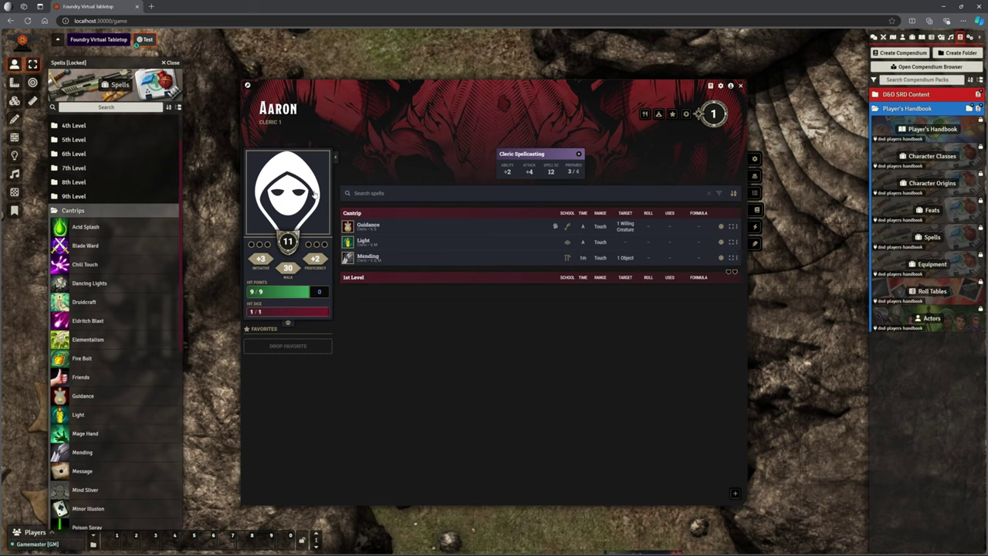
pyautogui.click(173, 63)
# Review the character's effects and biography, and return to the sheet's details.
pyautogui.click(755, 226)
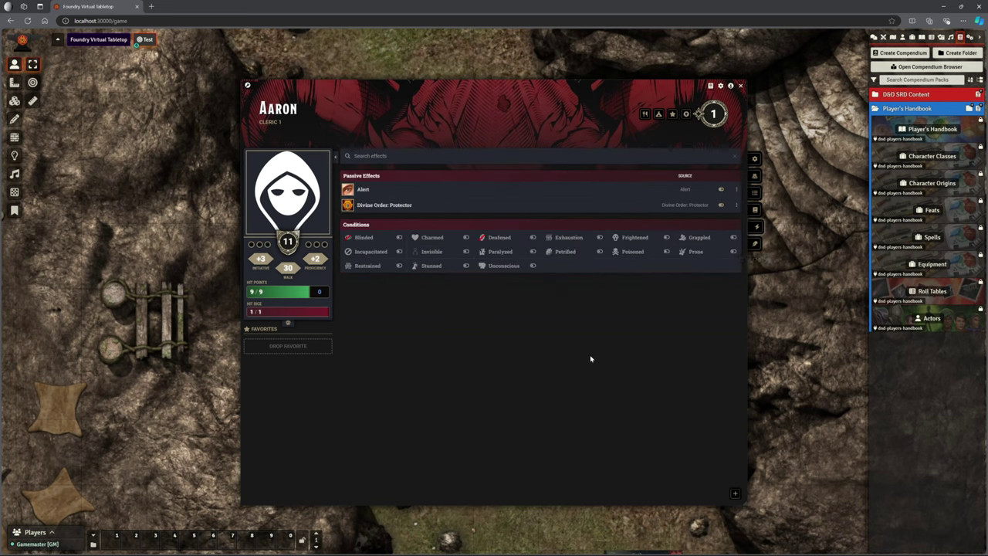
pyautogui.click(756, 242)
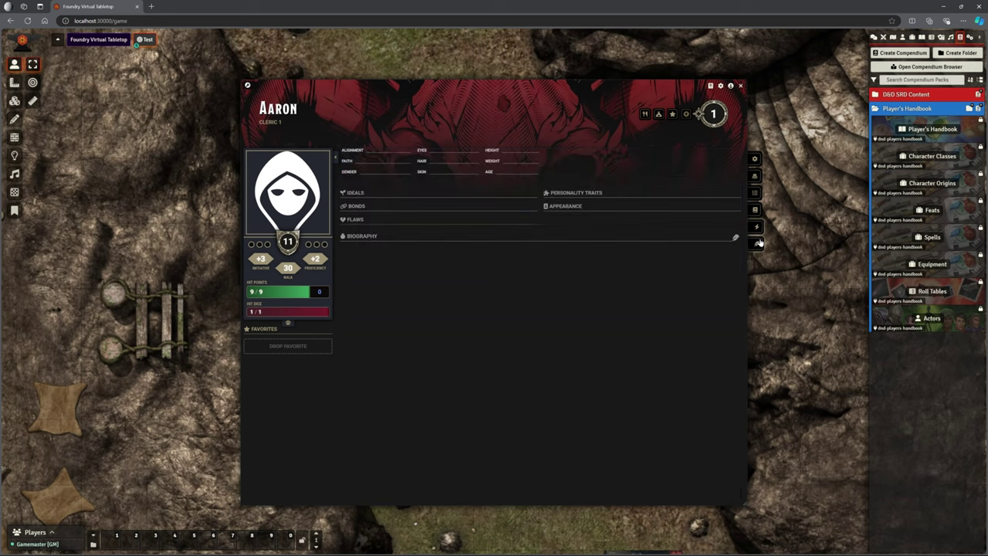
pyautogui.click(756, 159)
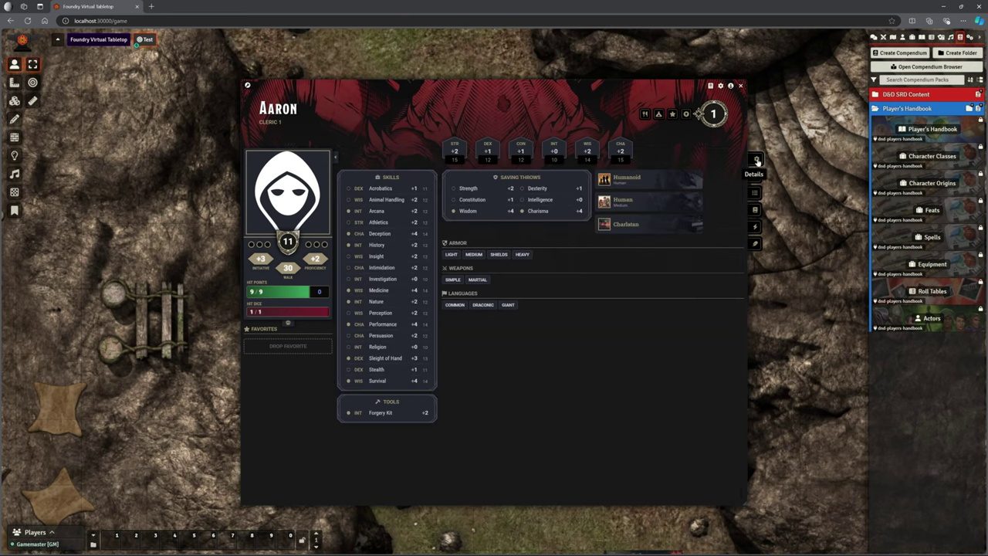
# Inspect the Actor Studio Level Up window for the level 1 Cleric and close it.
pyautogui.click(685, 114)
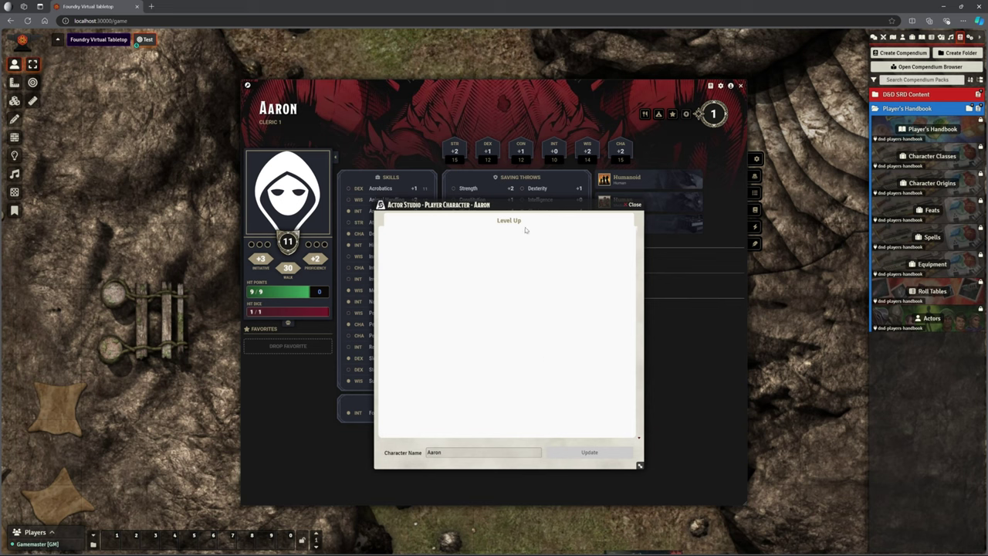
pyautogui.moveTo(525, 204); pyautogui.dragTo(498, 147)
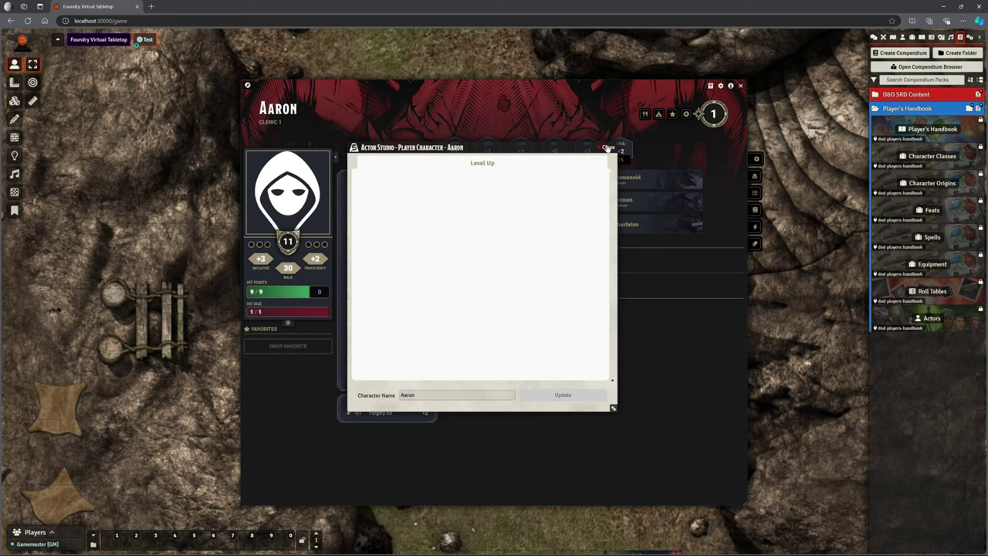
pyautogui.click(607, 148)
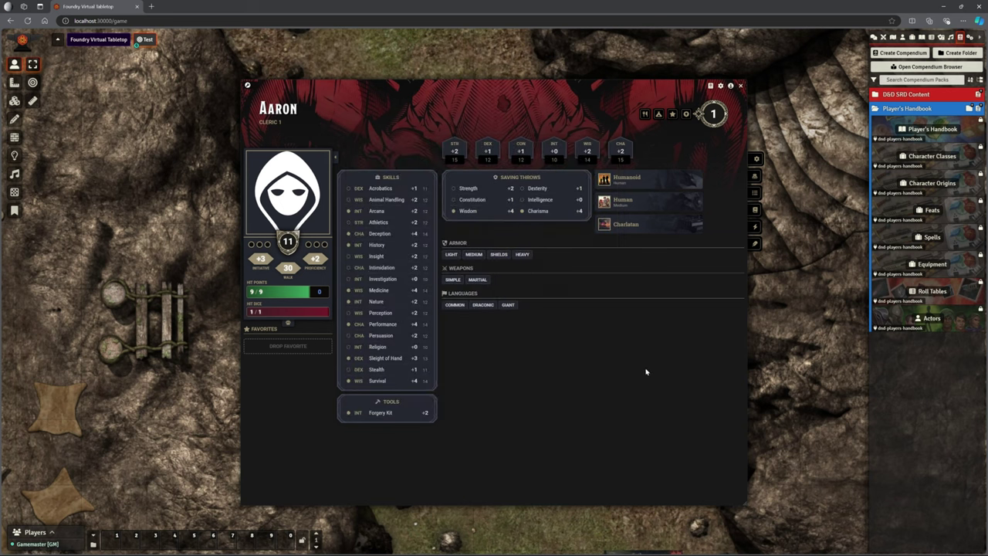